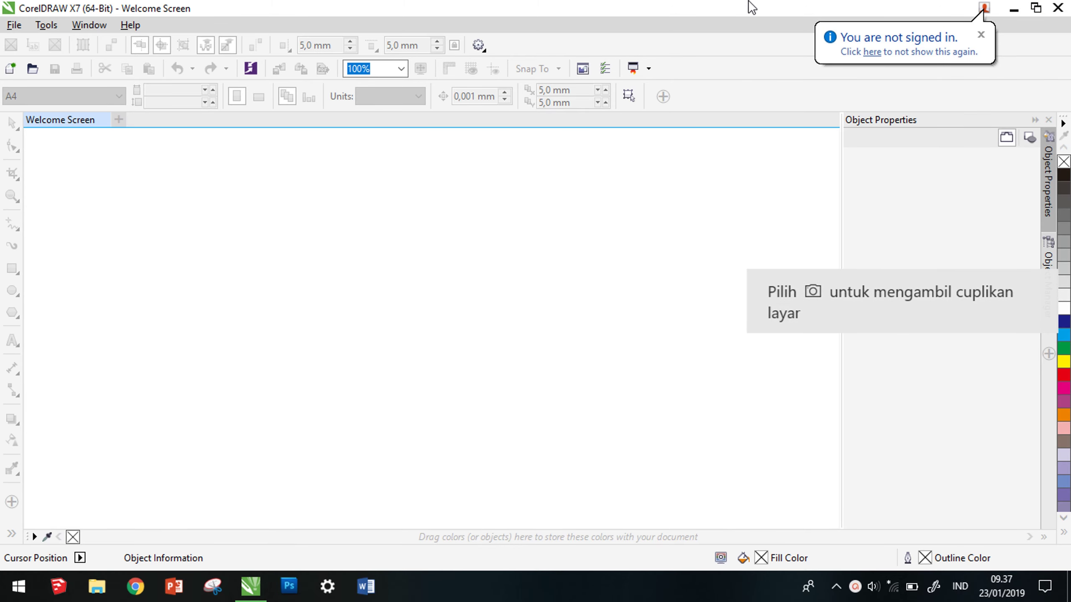
- Create a new blank document and draw a near-black rectangle about 295 by 205 mm covering the page
{"action": "left_click", "coordinate": [981, 35]}
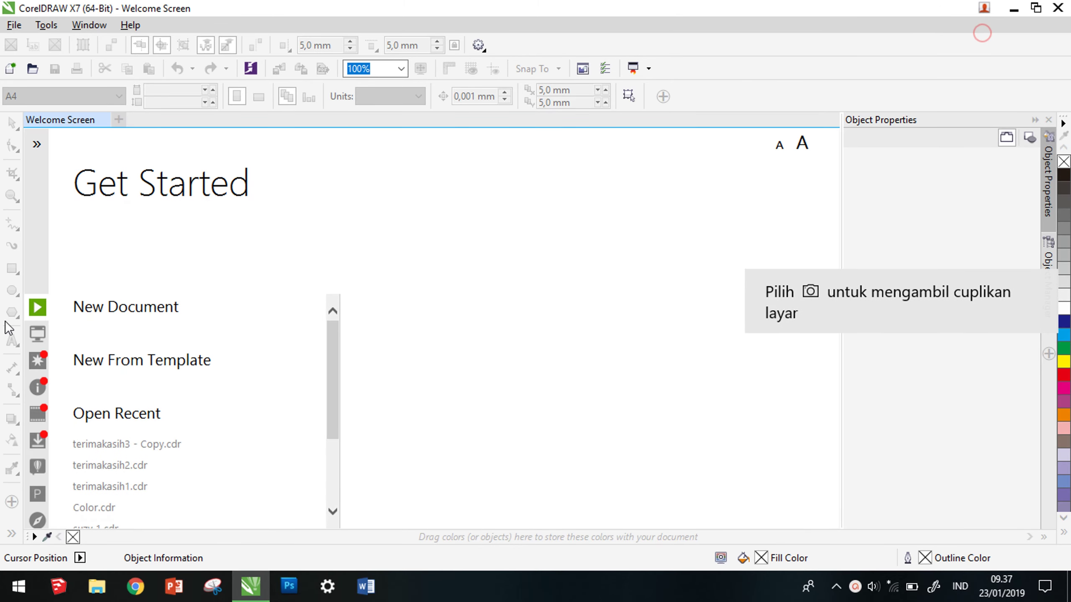
{"action": "left_click", "coordinate": [123, 307]}
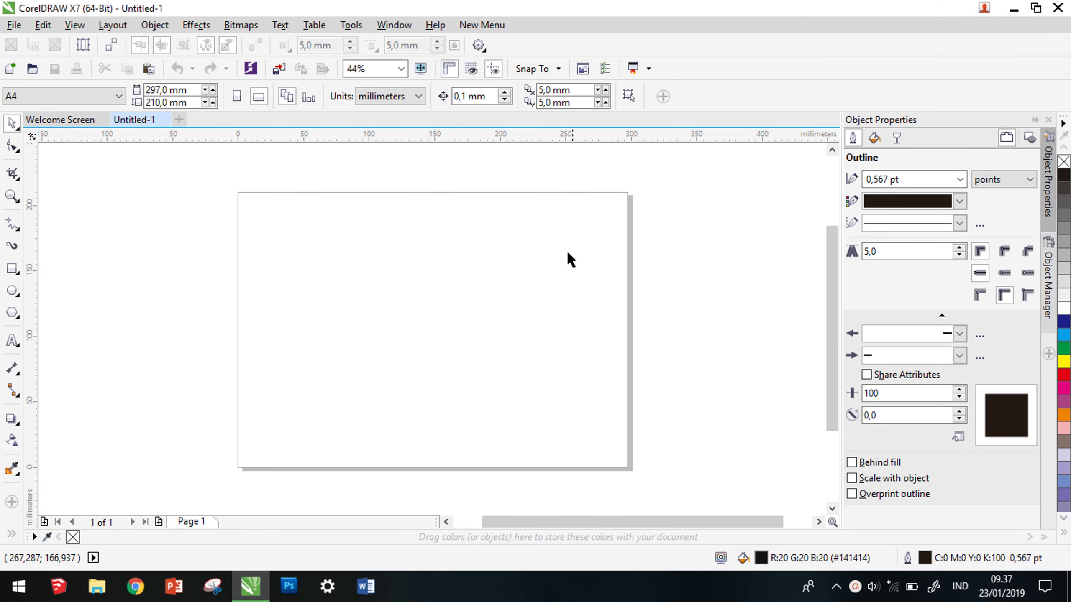
{"action": "left_click", "coordinate": [12, 270]}
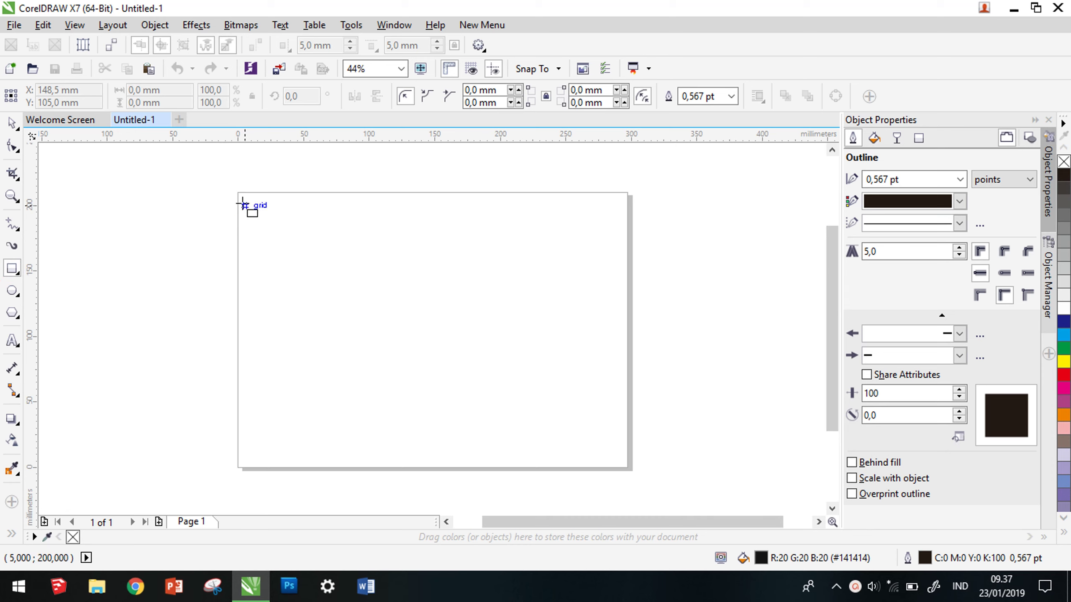
{"action": "left_click_drag", "start_coordinate": [239, 194], "coordinate": [625, 462]}
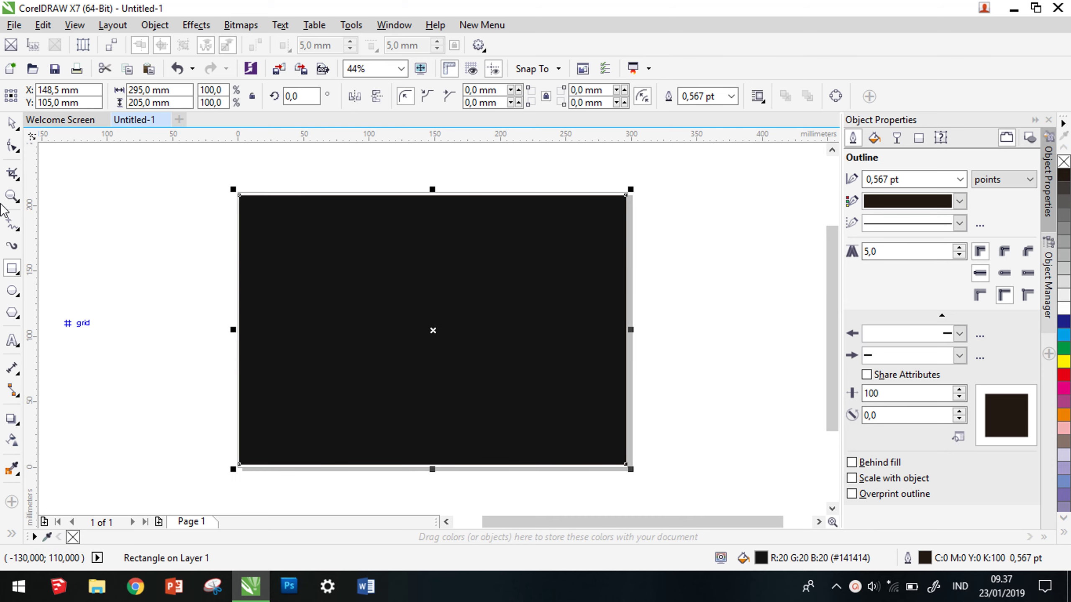
{"action": "left_click", "coordinate": [12, 123]}
{"action": "left_click", "coordinate": [65, 227]}
- Draw a square about 45 mm wide with a white 10 pt outline and place it near the page's left edge
{"action": "key", "text": "F6"}
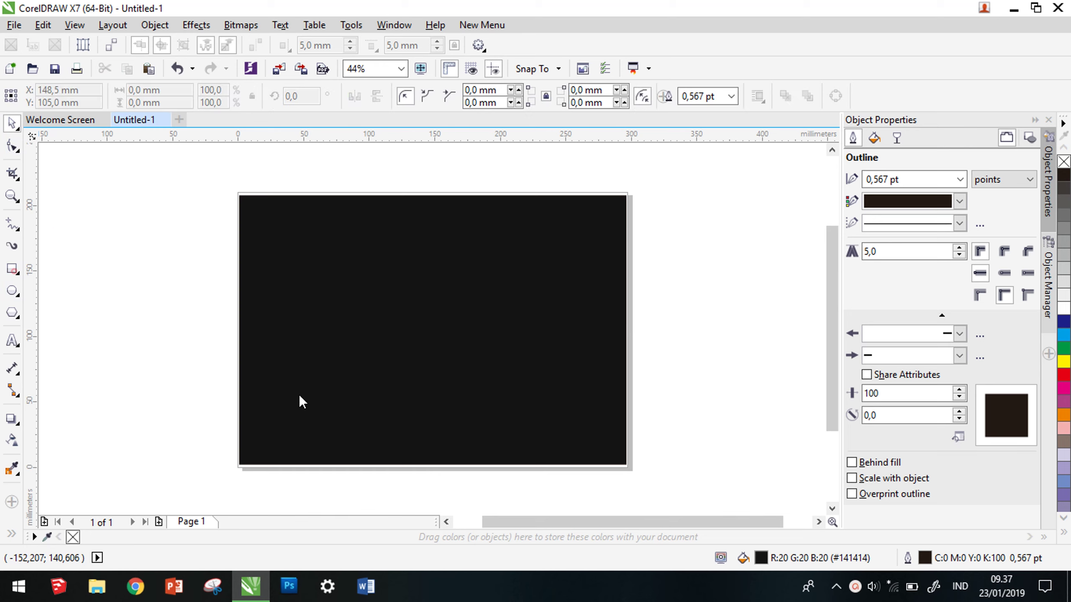
{"action": "mouse_move", "coordinate": [271, 244]}
{"action": "left_mouse_down"}
{"action": "mouse_move", "coordinate": [369, 362]}
{"action": "mouse_move", "coordinate": [355, 349]}
{"action": "left_mouse_up"}
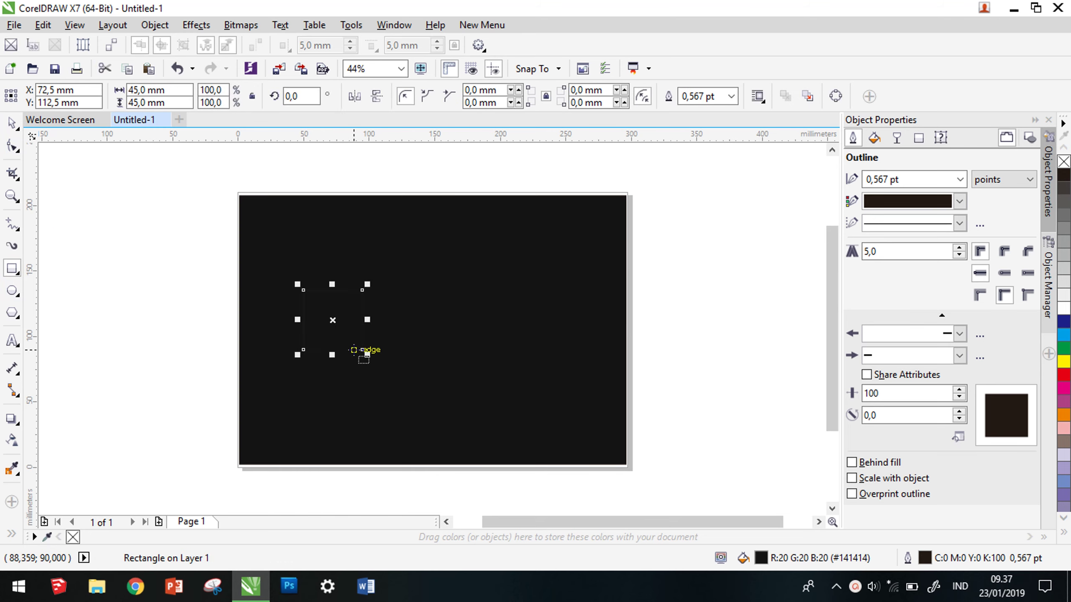
{"action": "right_click", "coordinate": [1065, 310]}
{"action": "left_click", "coordinate": [731, 96]}
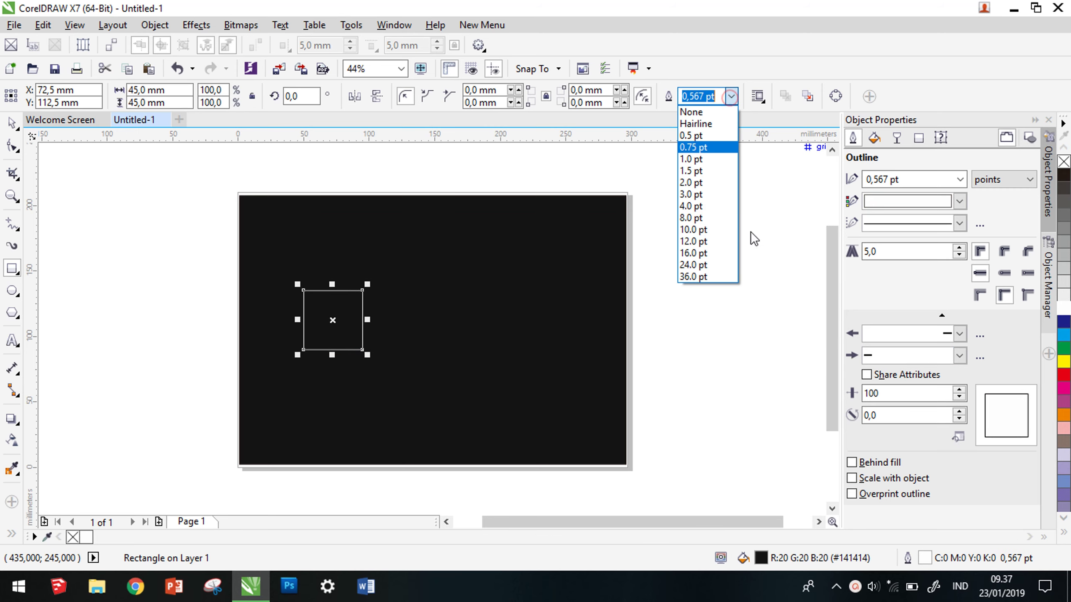
{"action": "left_click", "coordinate": [713, 229]}
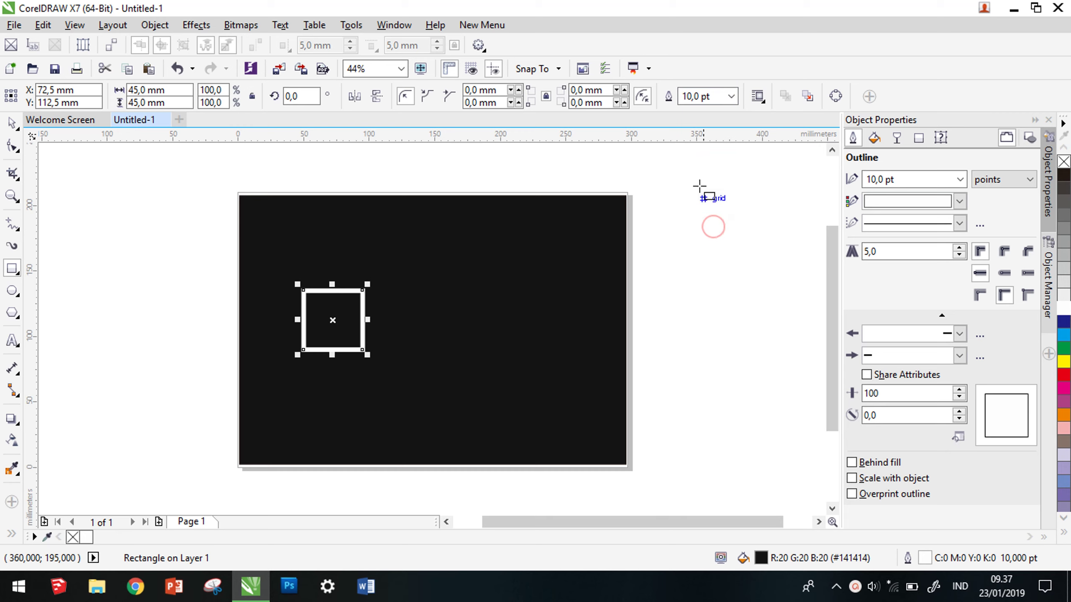
{"action": "key", "text": "space"}
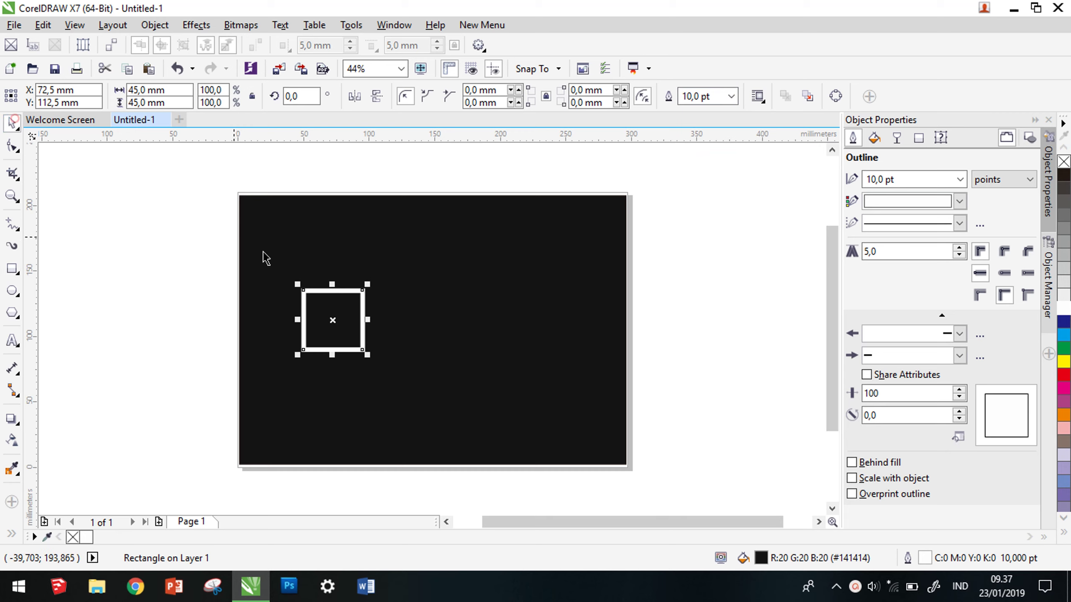
{"action": "left_click_drag", "start_coordinate": [329, 319], "coordinate": [299, 333]}
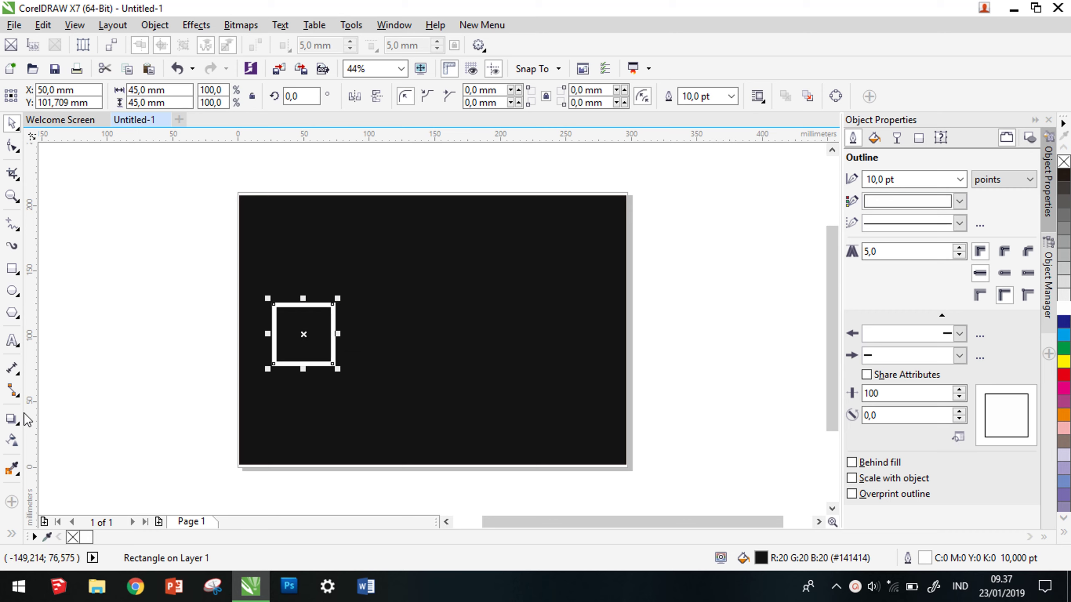
- Apply a vertical linear transparency to the square's outline, with a dark middle node at 91% and a white end node at 0%
{"action": "left_click", "coordinate": [15, 442]}
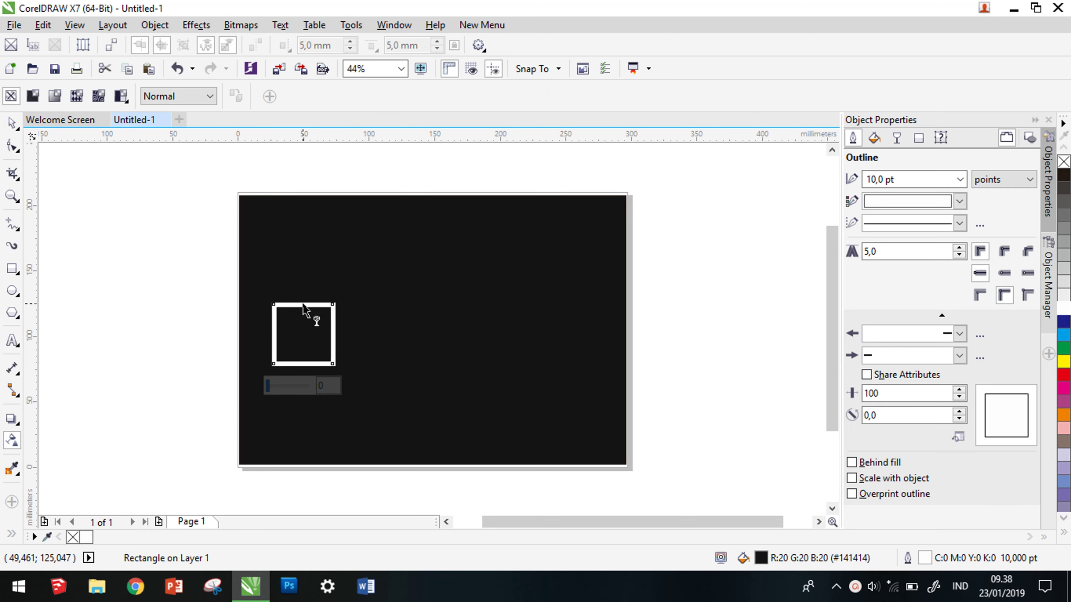
{"action": "left_click_drag", "start_coordinate": [303, 304], "coordinate": [303, 363]}
{"action": "double_click", "coordinate": [304, 329]}
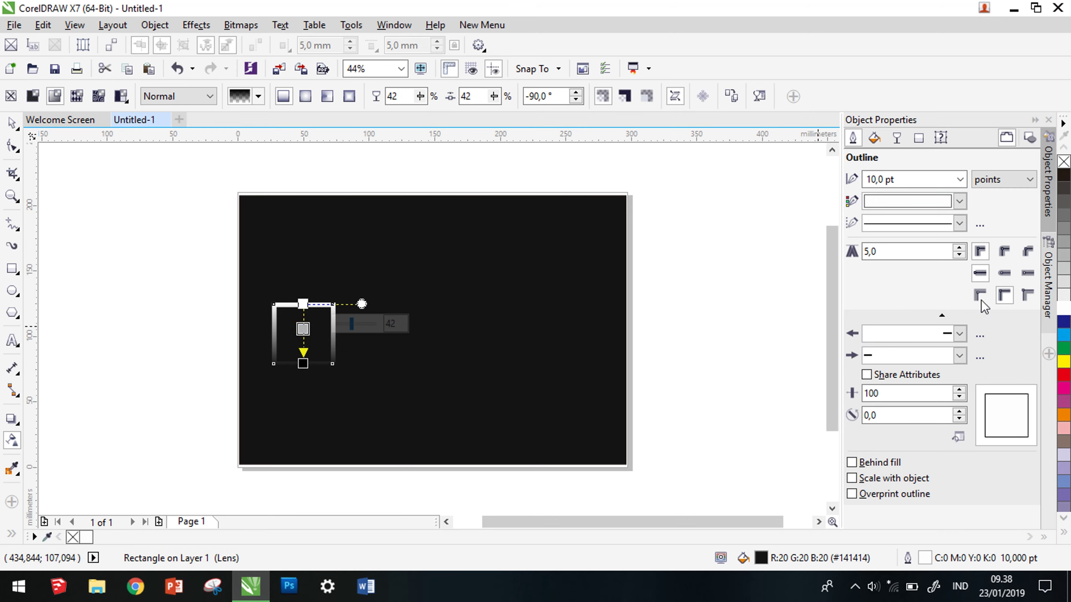
{"action": "left_click", "coordinate": [1063, 173]}
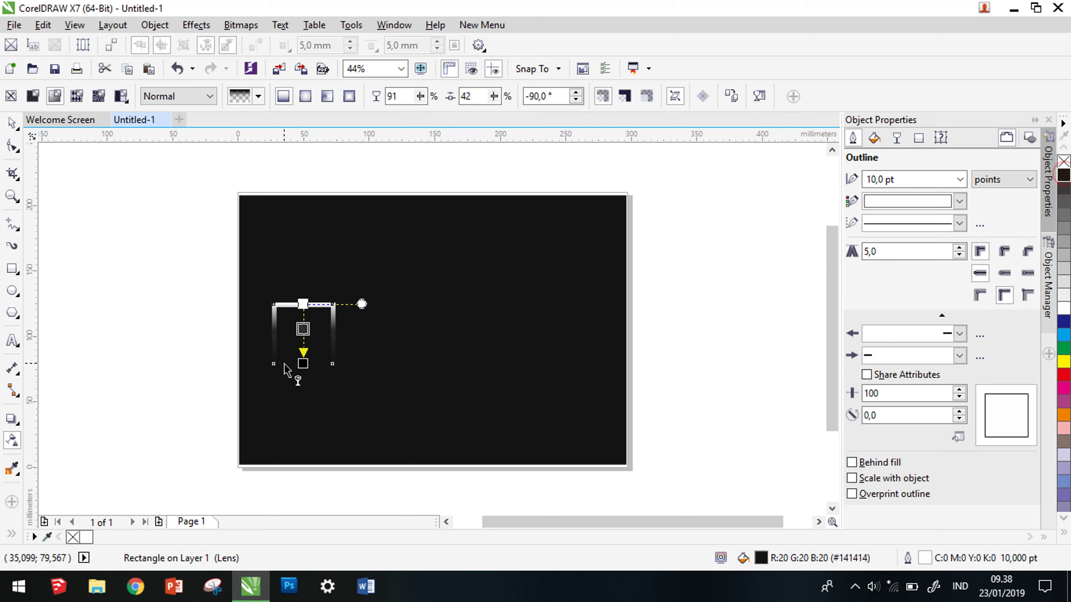
{"action": "left_click", "coordinate": [304, 364]}
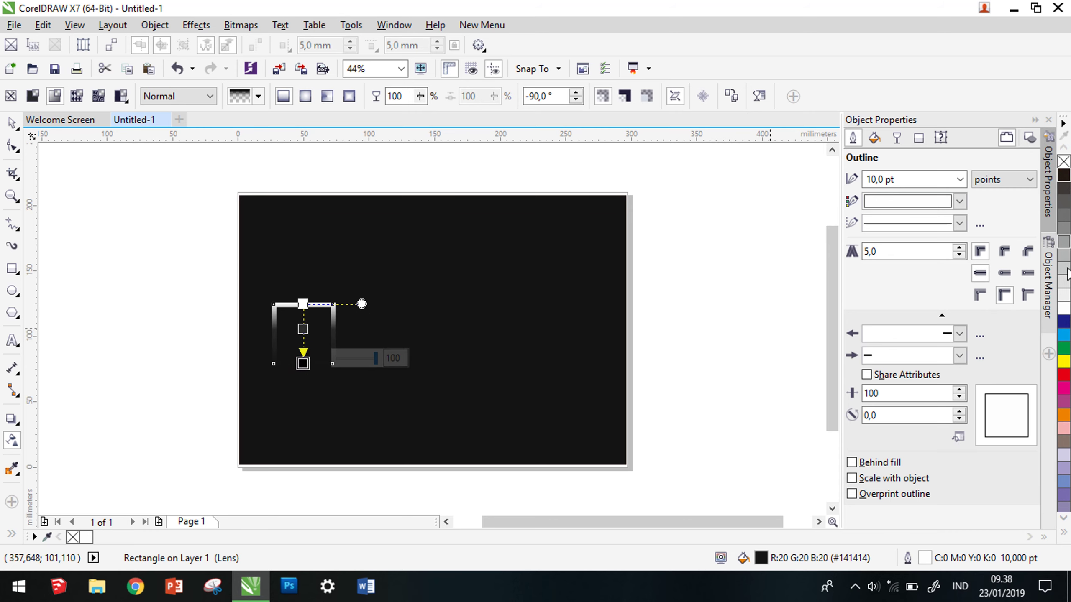
{"action": "left_click", "coordinate": [1065, 311]}
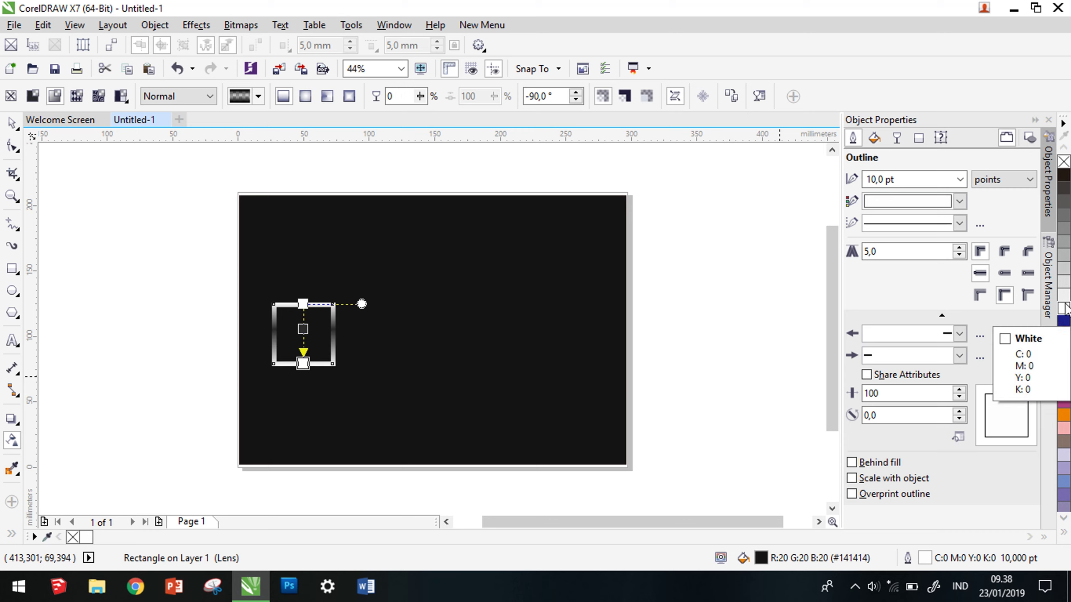
- Extend the transparency gradient's start node above the square and its end node below it to soften the outline shading
{"action": "left_click_drag", "start_coordinate": [303, 364], "coordinate": [303, 375]}
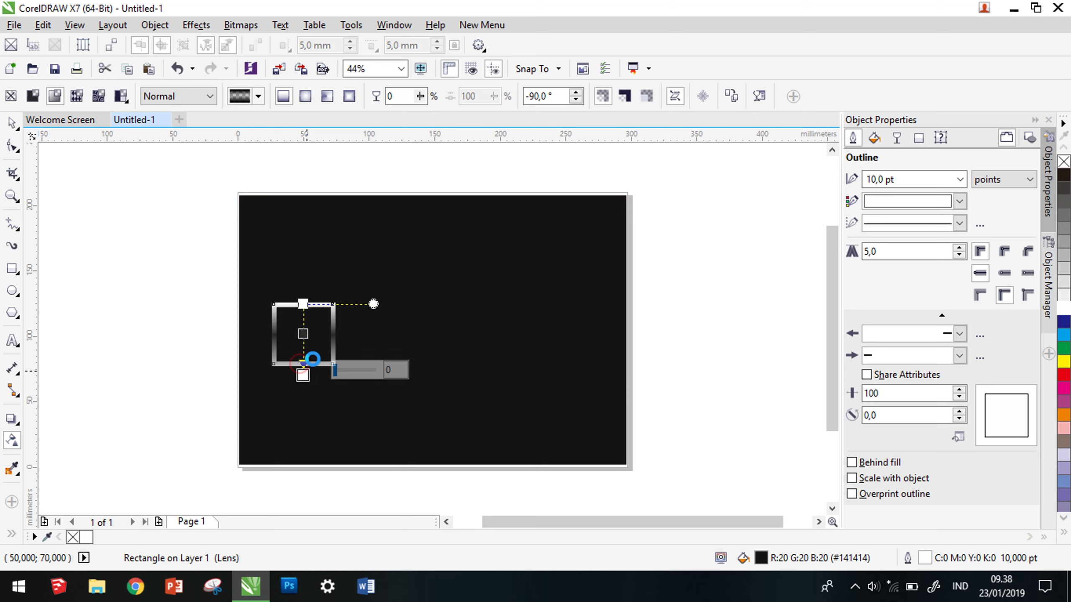
{"action": "mouse_move", "coordinate": [303, 303]}
{"action": "left_mouse_down"}
{"action": "mouse_move", "coordinate": [310, 277]}
{"action": "mouse_move", "coordinate": [303, 284]}
{"action": "left_mouse_up"}
{"action": "left_click_drag", "start_coordinate": [303, 374], "coordinate": [304, 401]}
{"action": "left_click_drag", "start_coordinate": [306, 284], "coordinate": [303, 277]}
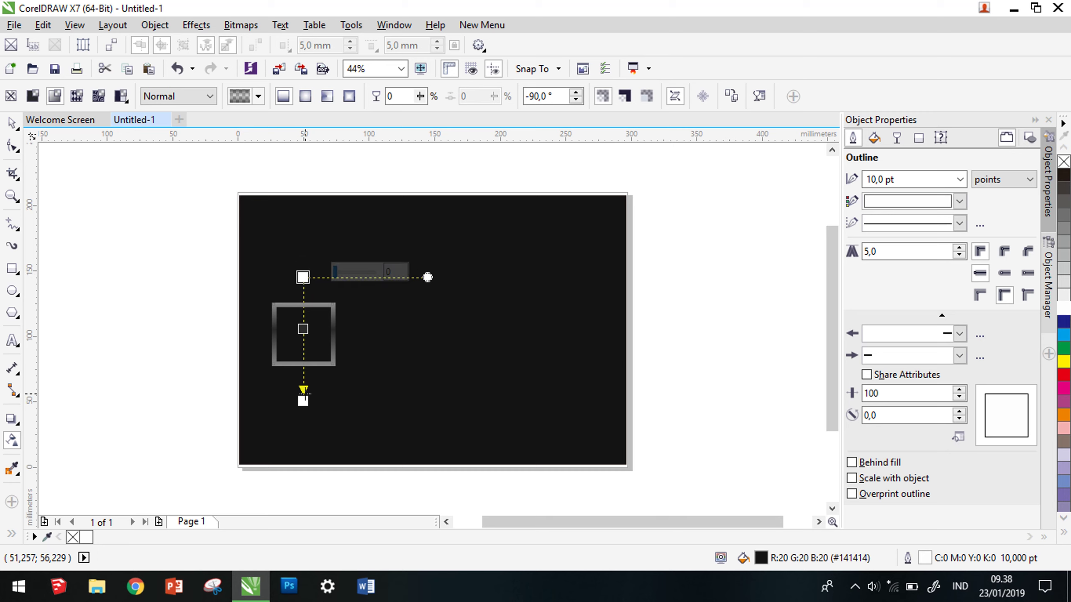
{"action": "left_click_drag", "start_coordinate": [302, 401], "coordinate": [303, 408]}
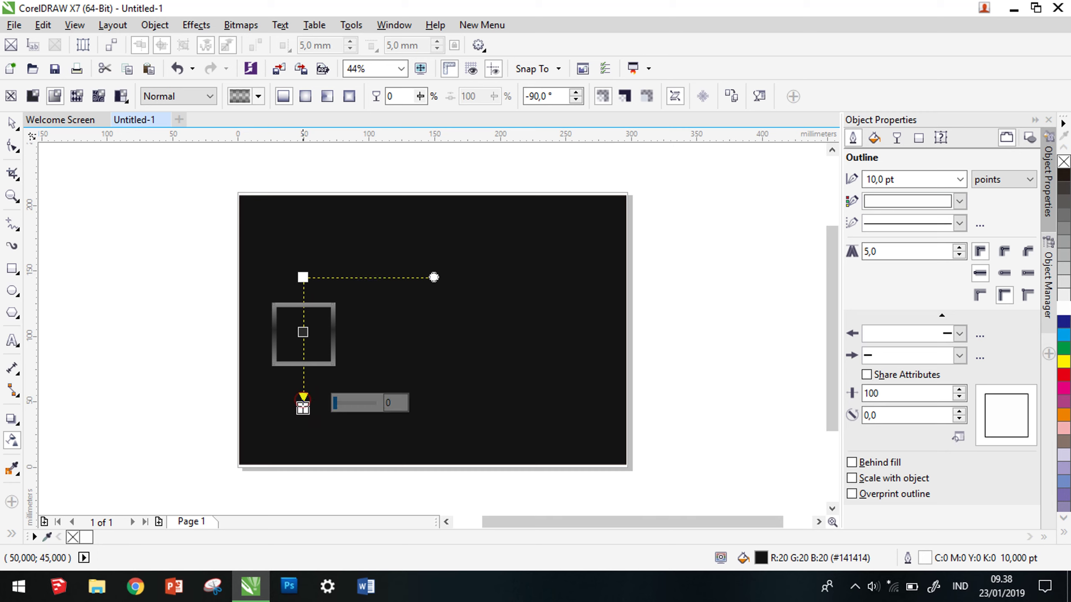
{"action": "left_click", "coordinate": [12, 121]}
{"action": "left_click", "coordinate": [142, 231]}
{"action": "left_click", "coordinate": [287, 301]}
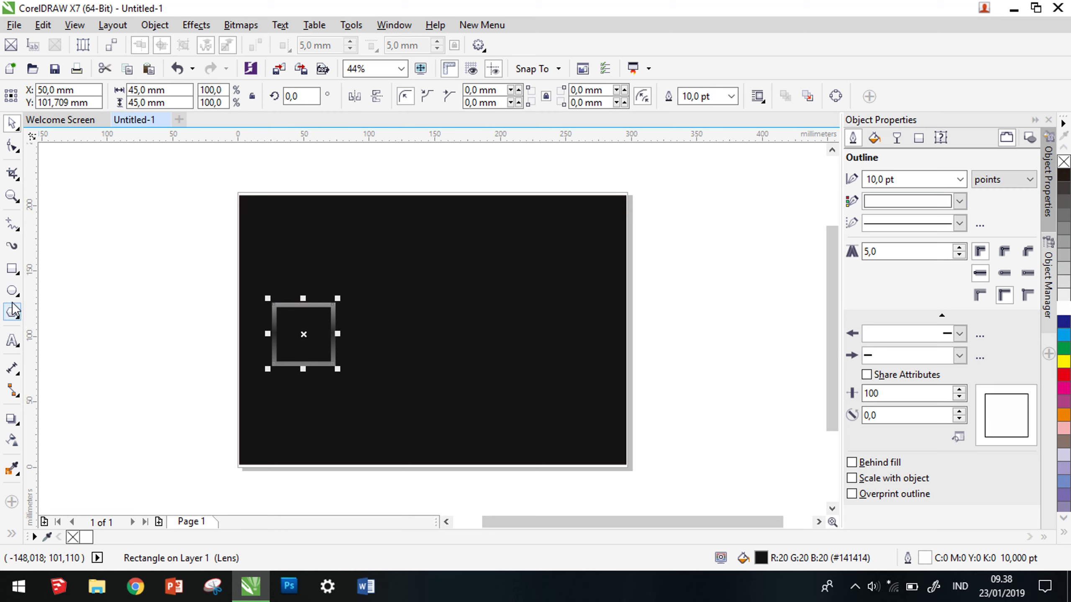
{"action": "left_click", "coordinate": [137, 373]}
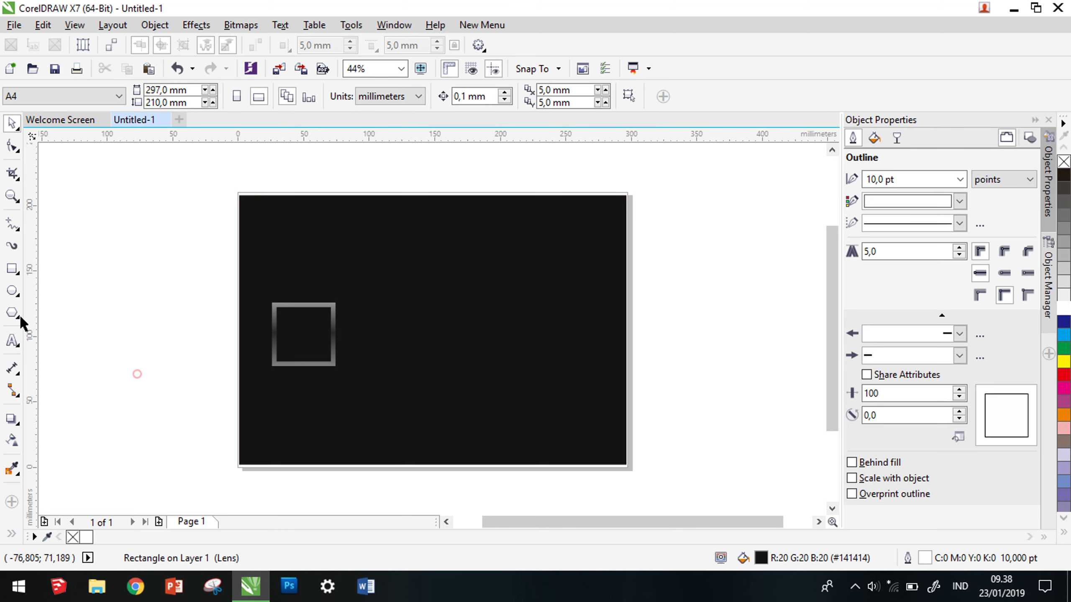
- Draw an ellipse about 70 by 80 mm overlapping the square's upper half, with a white fill and no outline
{"action": "left_click", "coordinate": [12, 290]}
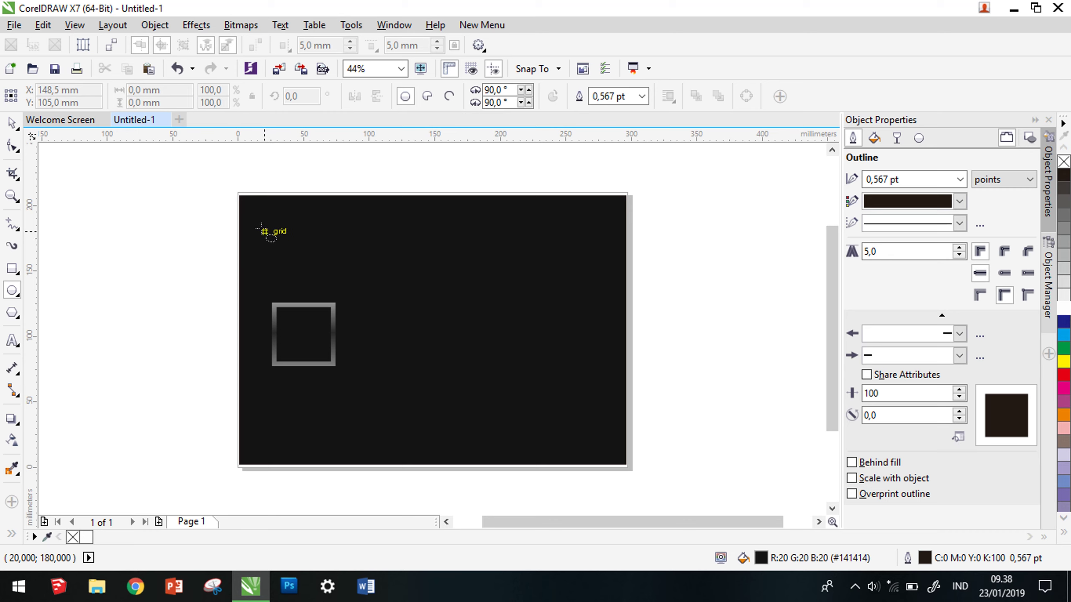
{"action": "left_click_drag", "start_coordinate": [259, 228], "coordinate": [361, 342]}
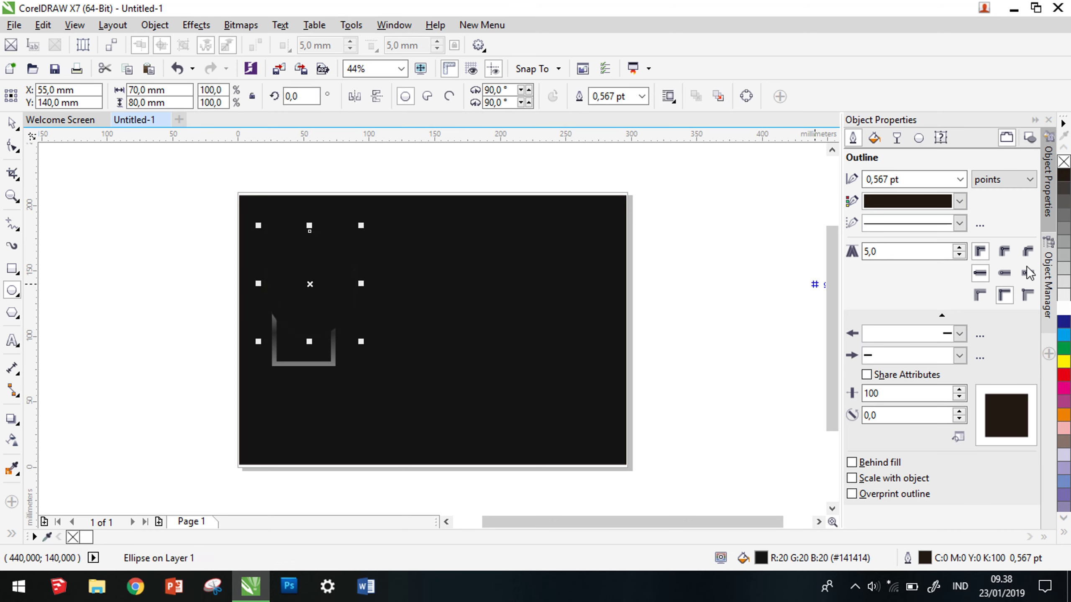
{"action": "left_click", "coordinate": [1064, 309]}
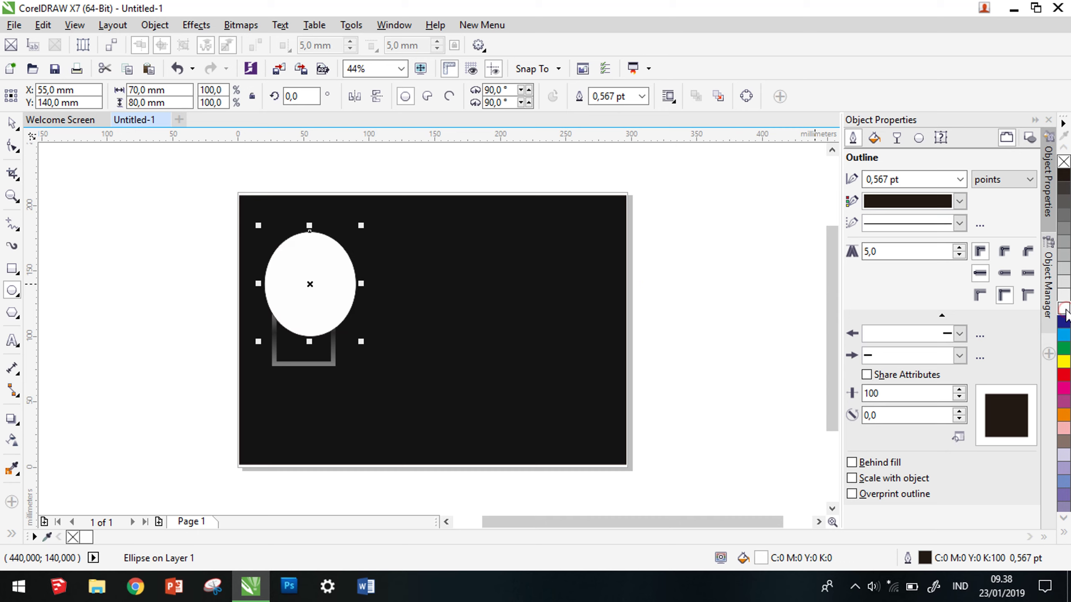
{"action": "right_click", "coordinate": [1064, 164]}
- Apply a uniform transparency of 87 to the white ellipse
{"action": "left_click", "coordinate": [12, 439]}
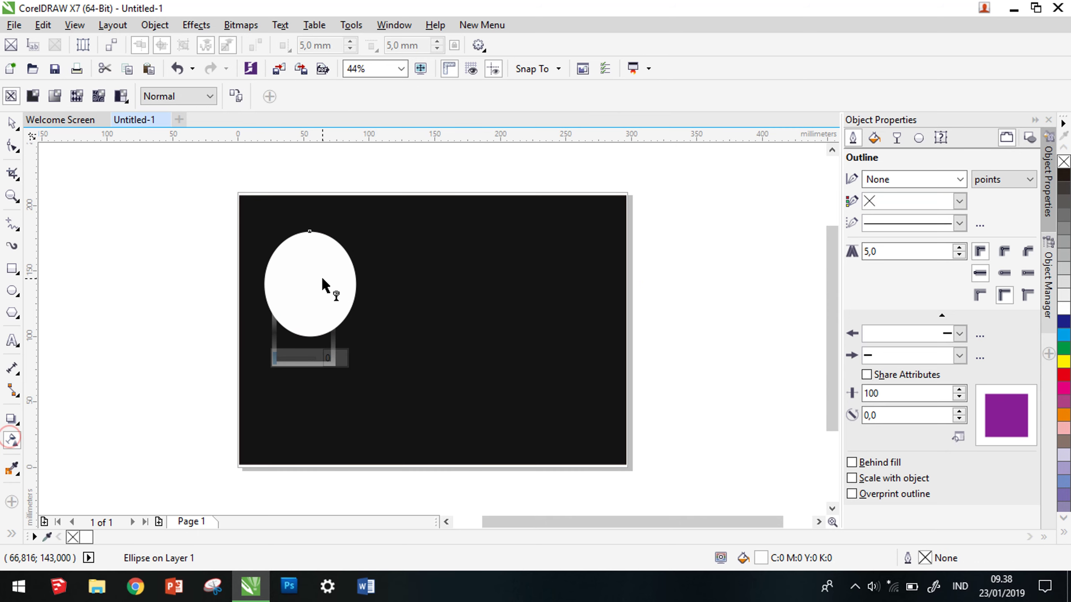
{"action": "left_click_drag", "start_coordinate": [275, 358], "coordinate": [310, 360]}
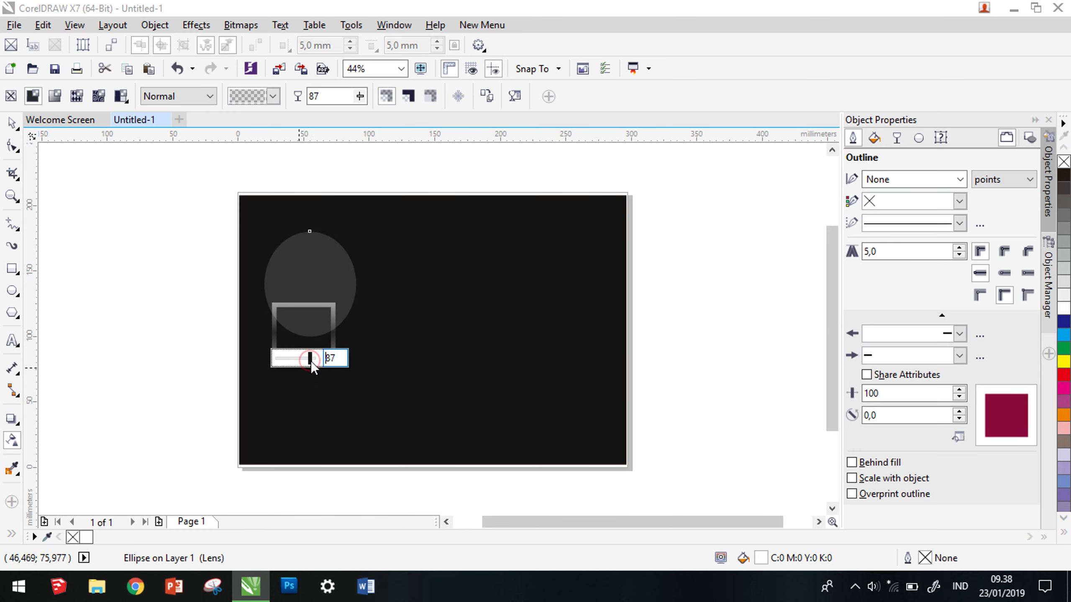
{"action": "left_click", "coordinate": [13, 129]}
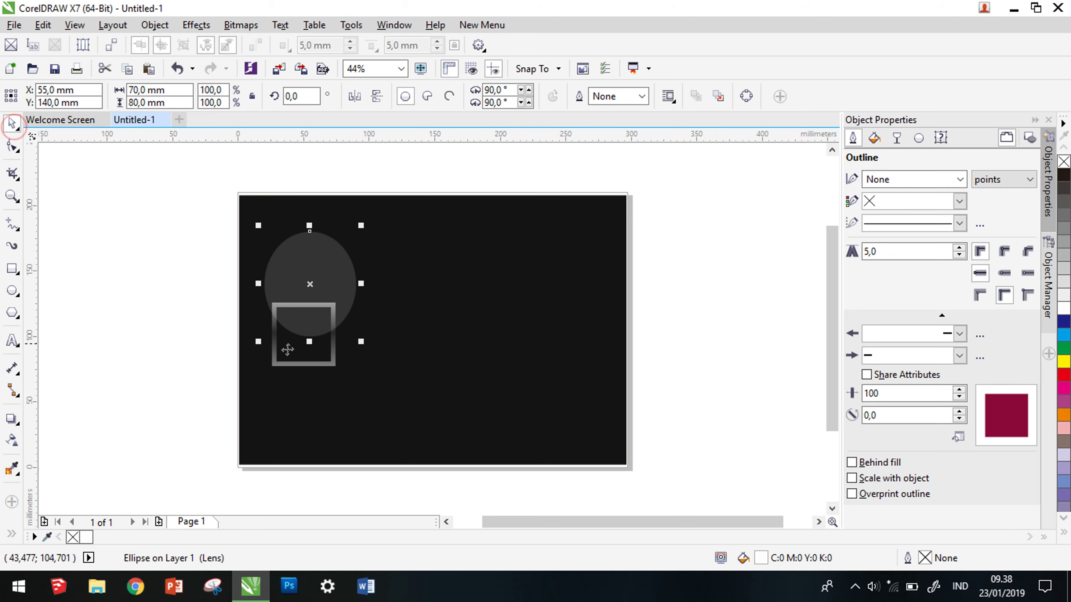
{"action": "left_click", "coordinate": [71, 454]}
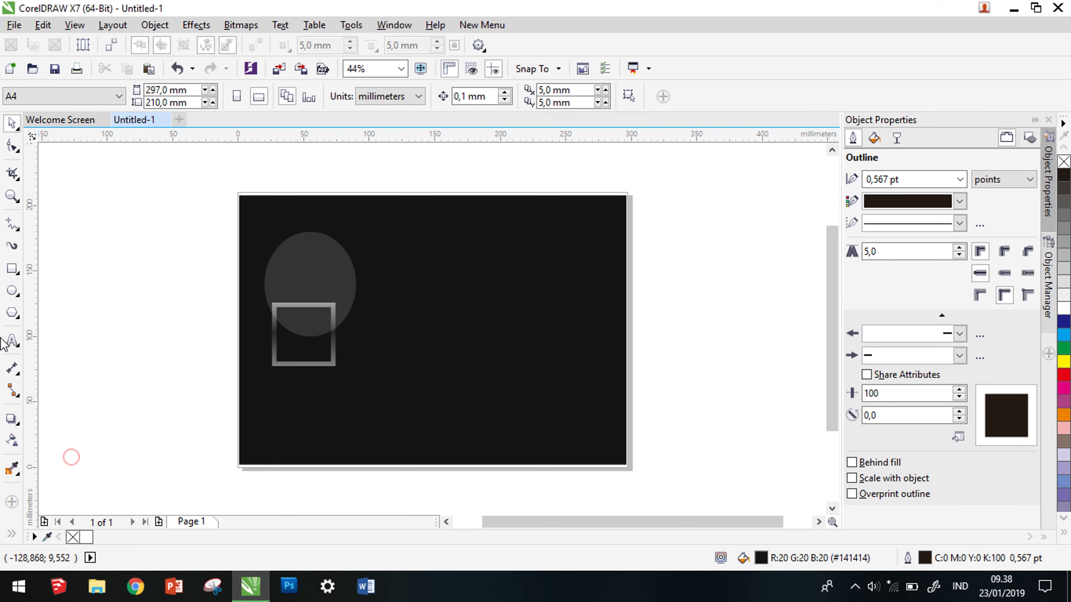
- Draw a 45 mm square exactly over the framed square and remove its fill
{"action": "left_click", "coordinate": [12, 268]}
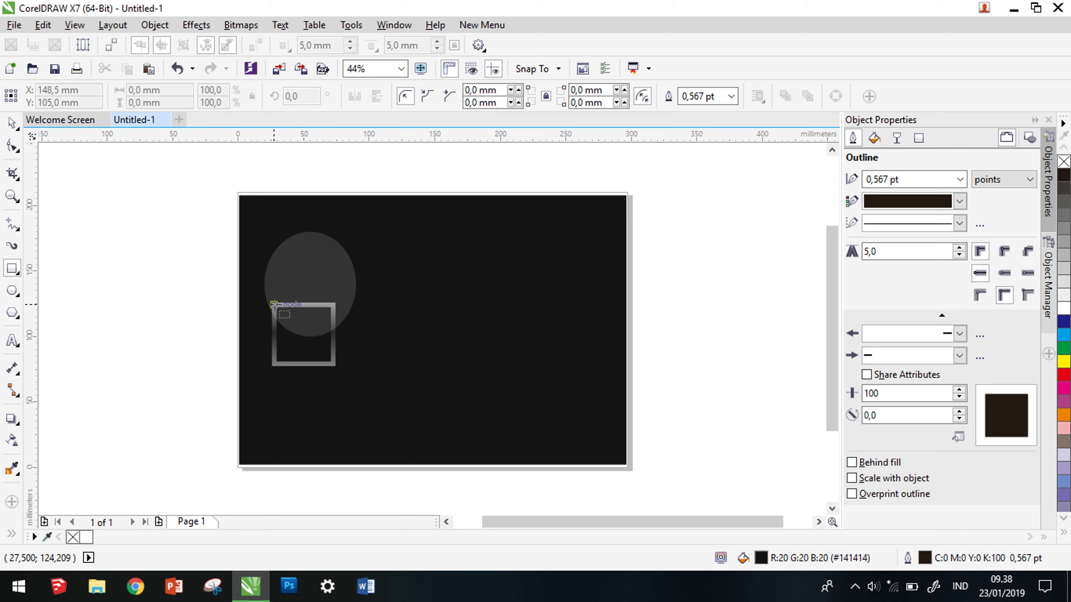
{"action": "left_click_drag", "start_coordinate": [274, 303], "coordinate": [333, 363]}
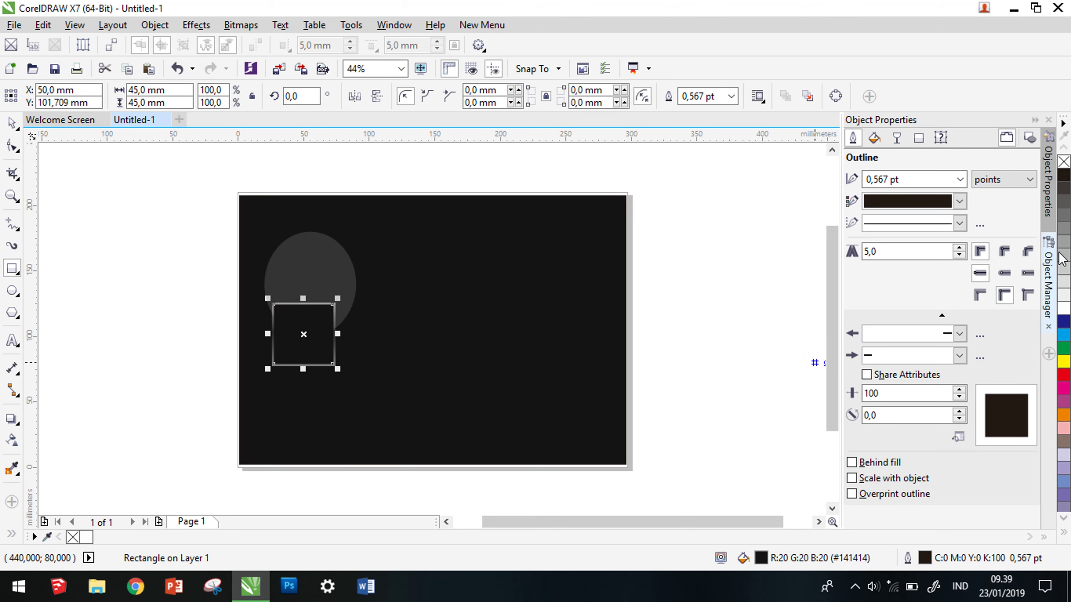
{"action": "left_click", "coordinate": [1063, 162]}
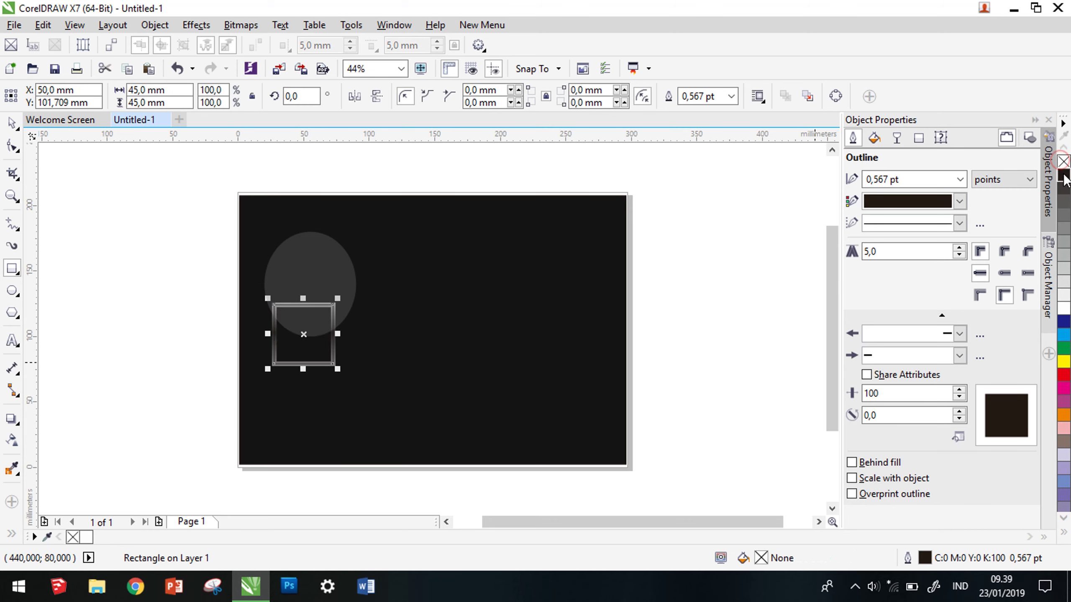
- Intersect the transparent ellipse with the unfilled square to form a glossy highlight, and delete the original ellipse
{"action": "left_click", "coordinate": [11, 122]}
{"action": "left_click", "coordinate": [339, 279]}
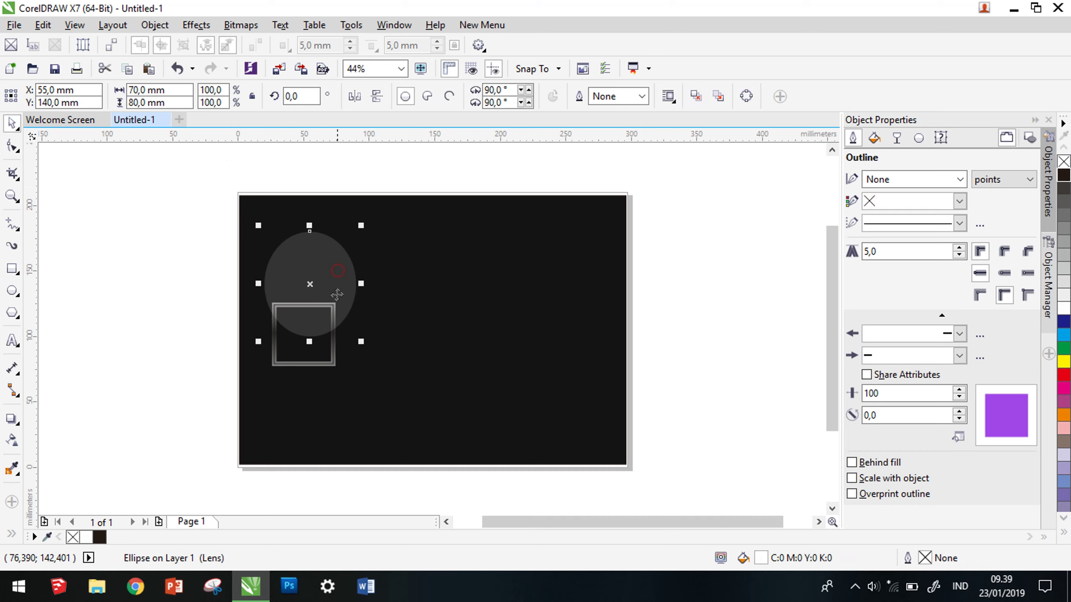
{"action": "left_click", "coordinate": [336, 364]}
{"action": "left_click", "coordinate": [326, 265], "text": "shift"}
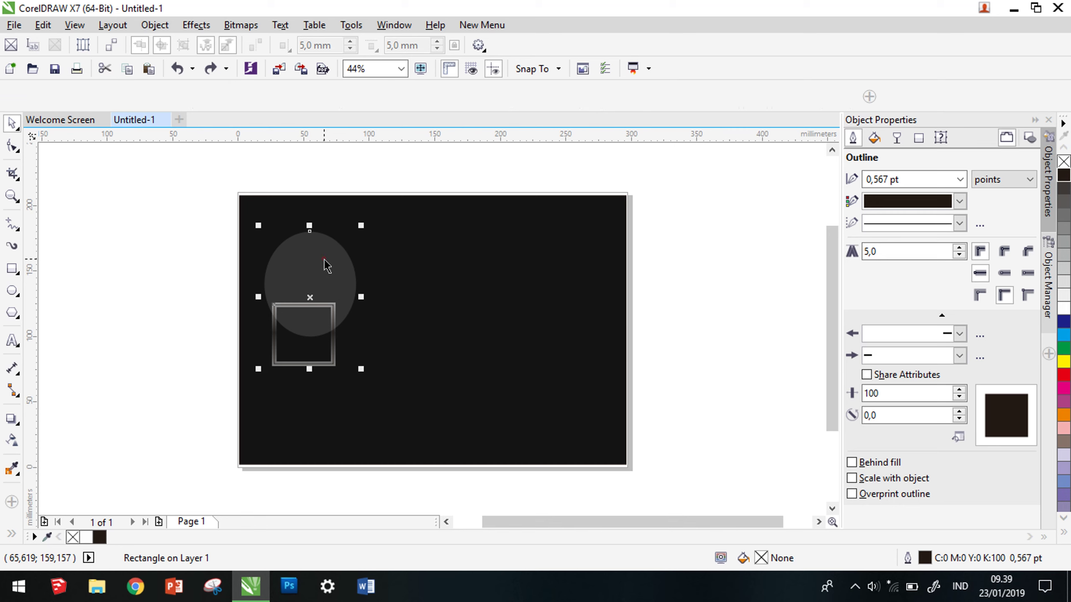
{"action": "left_click", "coordinate": [475, 98]}
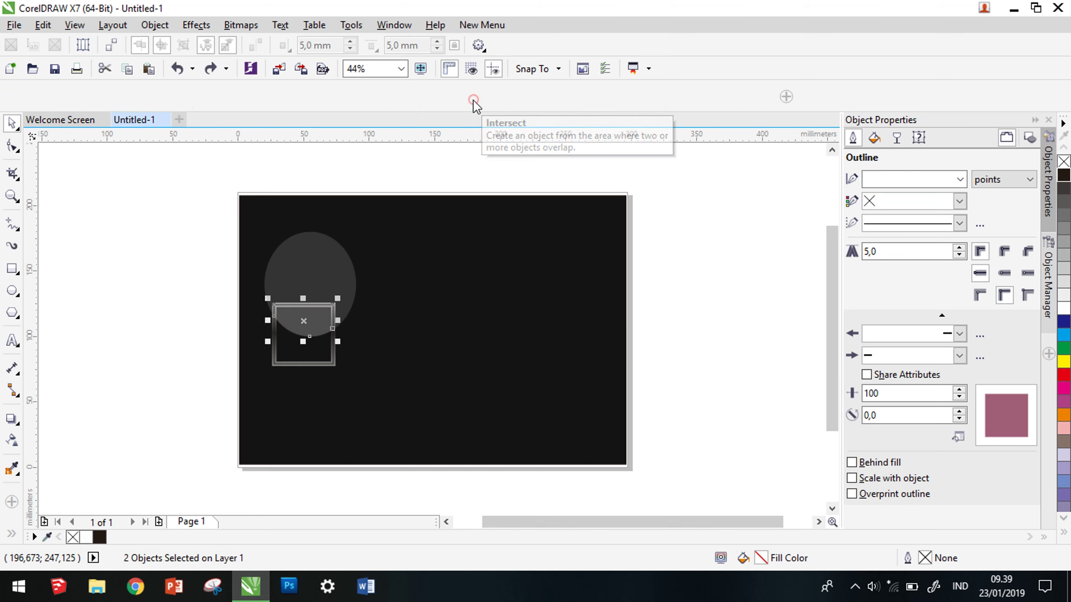
{"action": "left_click", "coordinate": [331, 267]}
{"action": "key", "text": "Delete"}
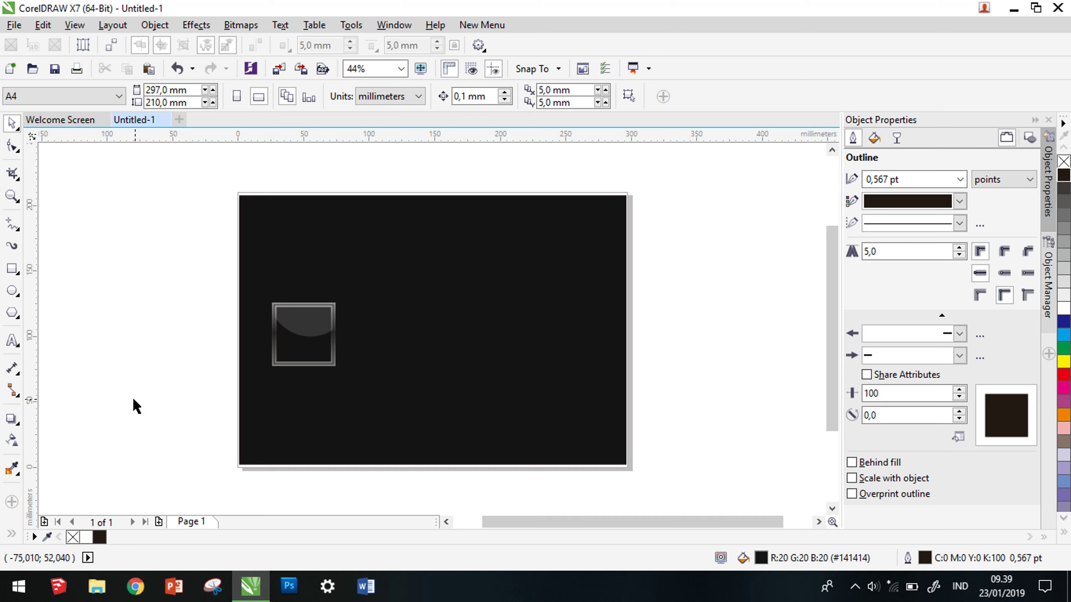
- Add the two-line artistic text "GARIS IMAGINER" in Impact at 72 pt, above and to the right of the glossy tile
{"action": "left_click", "coordinate": [12, 338]}
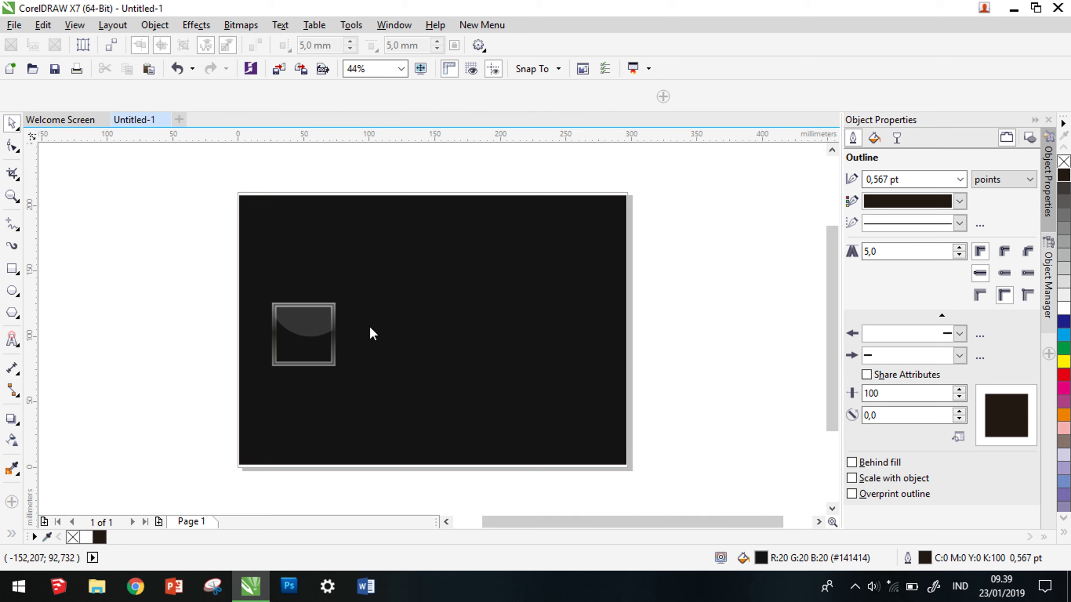
{"action": "left_click", "coordinate": [392, 273]}
{"action": "left_click", "coordinate": [473, 96]}
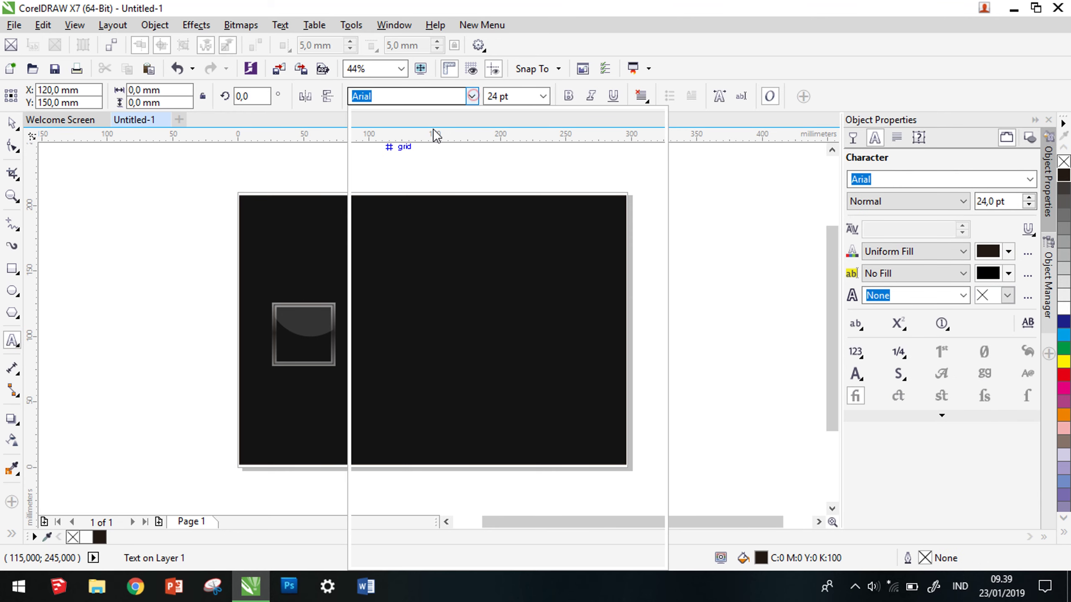
{"action": "left_click", "coordinate": [430, 143]}
{"action": "left_click", "coordinate": [543, 97]}
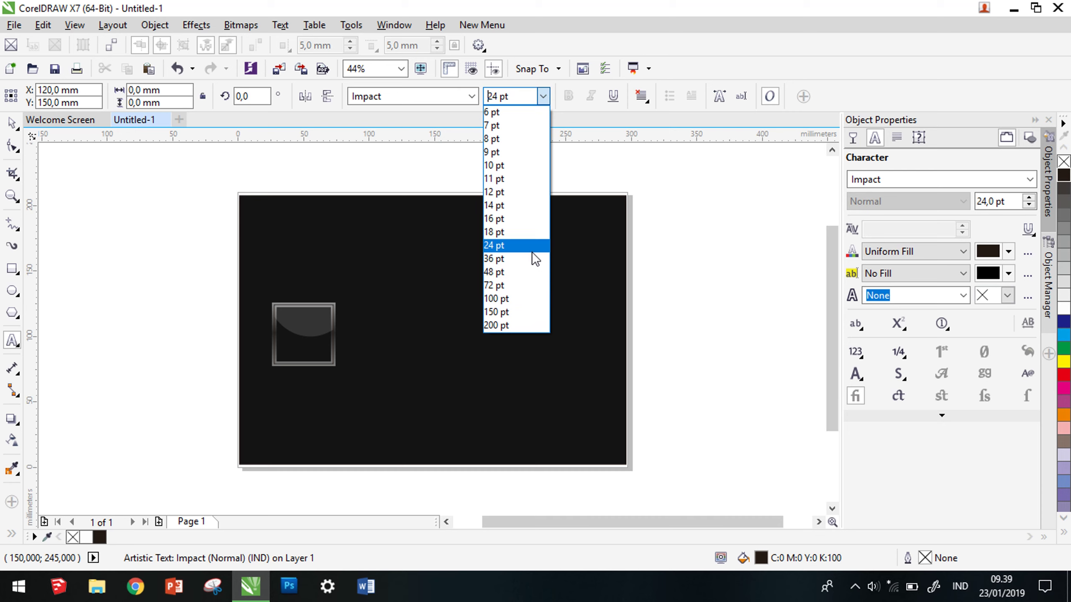
{"action": "left_click", "coordinate": [525, 291]}
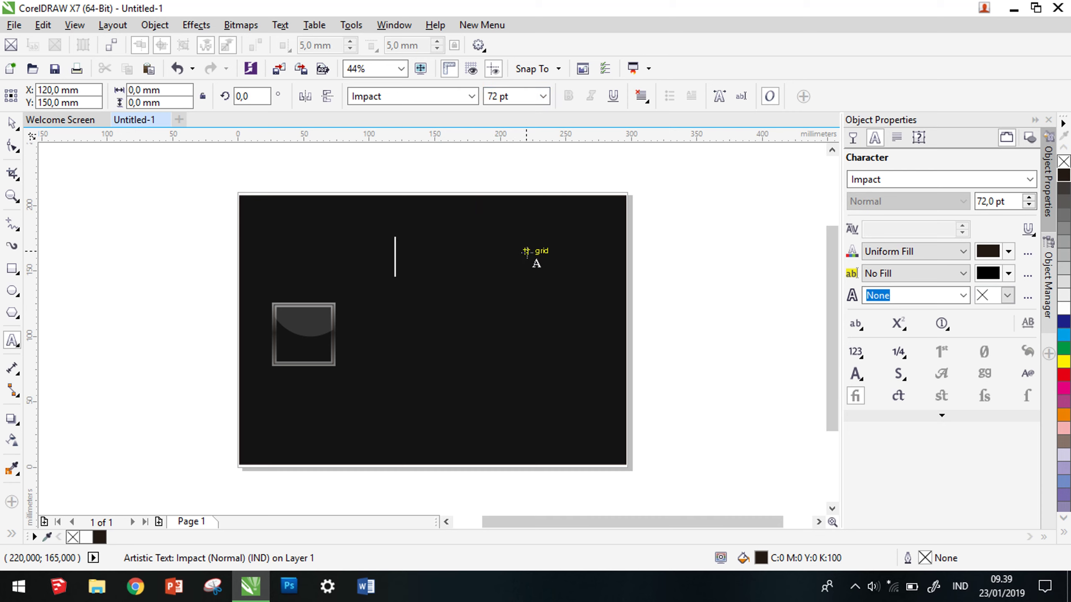
{"action": "type", "text": "GINER"}
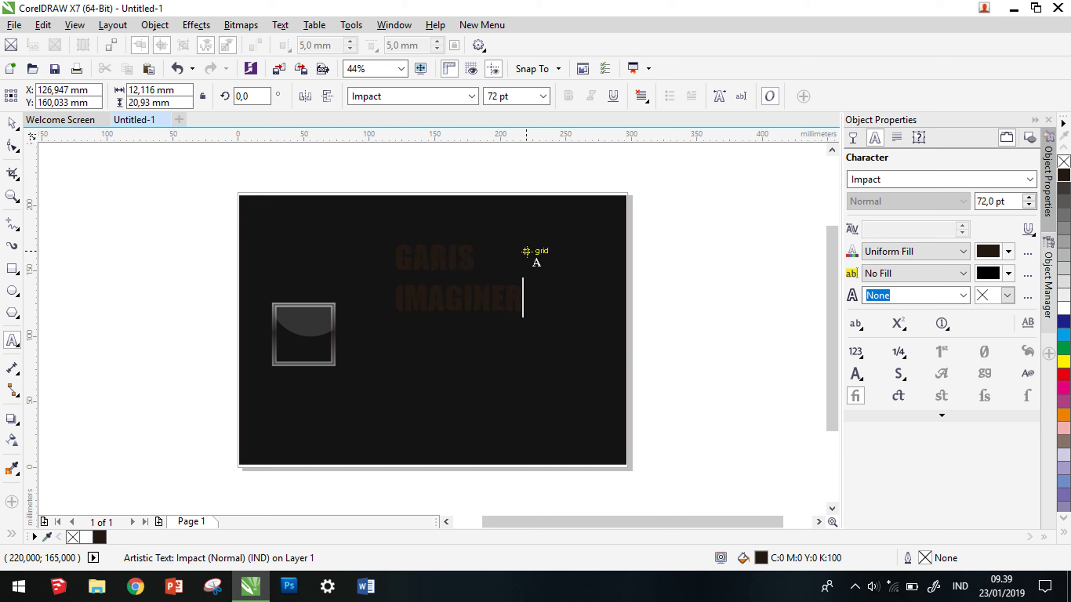
- Center-align the two lines of the "GARIS IMAGINER" text
{"action": "left_click", "coordinate": [526, 251]}
{"action": "left_click", "coordinate": [642, 96]}
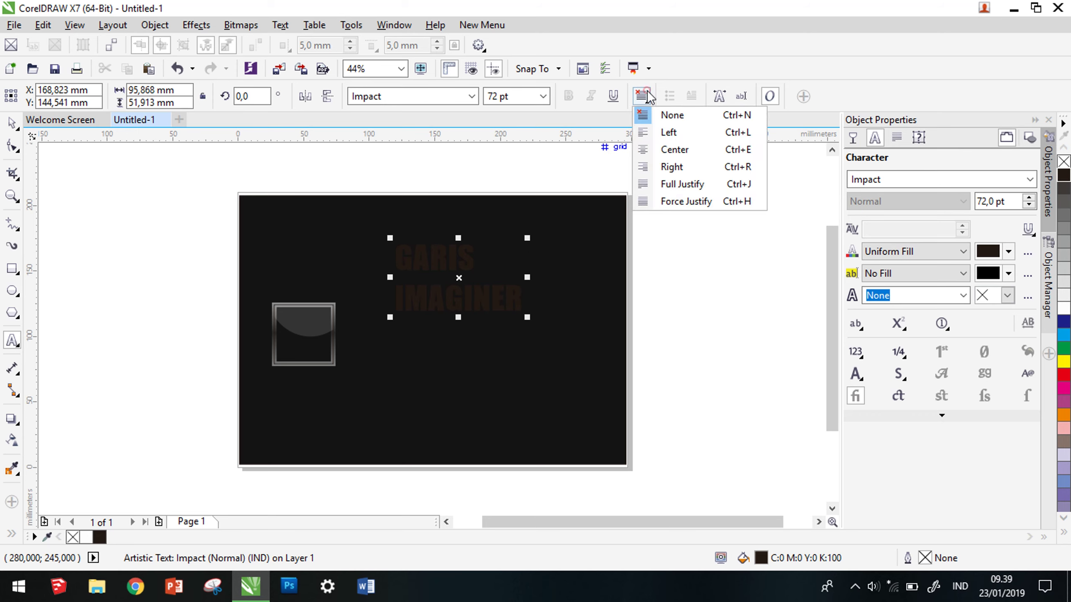
{"action": "left_click", "coordinate": [698, 156]}
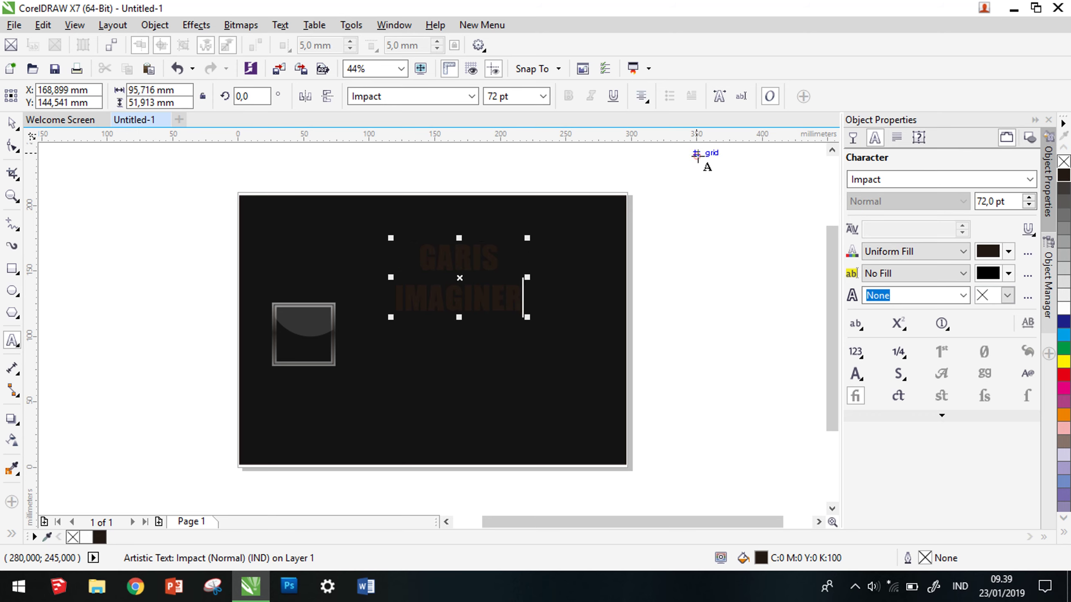
- Remove the fill from all the "GARIS IMAGINER" letters and give them a white outline
{"action": "left_click_drag", "start_coordinate": [396, 256], "coordinate": [700, 335]}
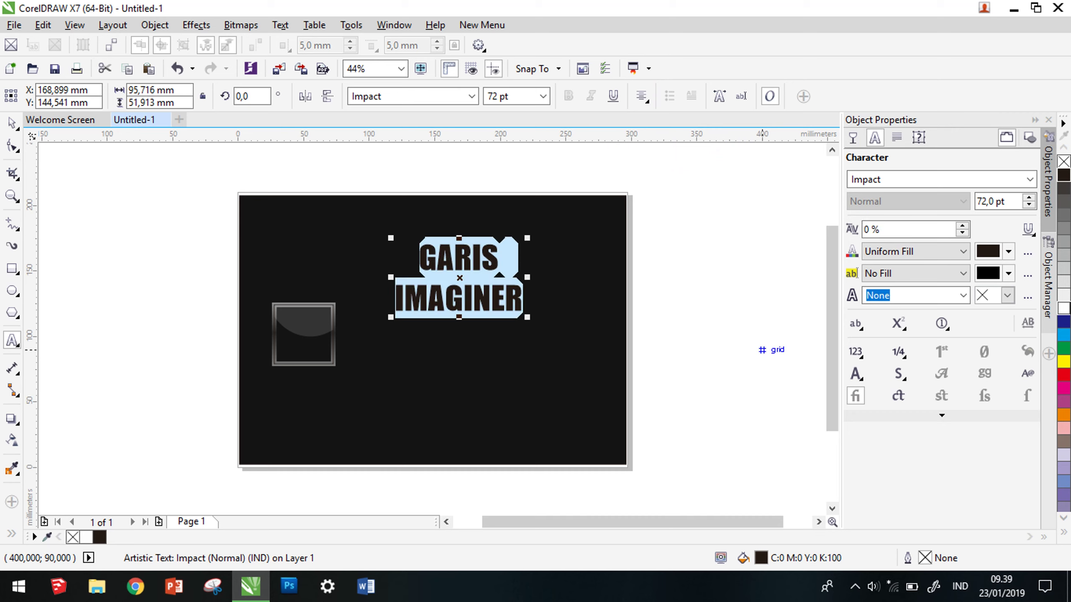
{"action": "left_click", "coordinate": [1064, 310]}
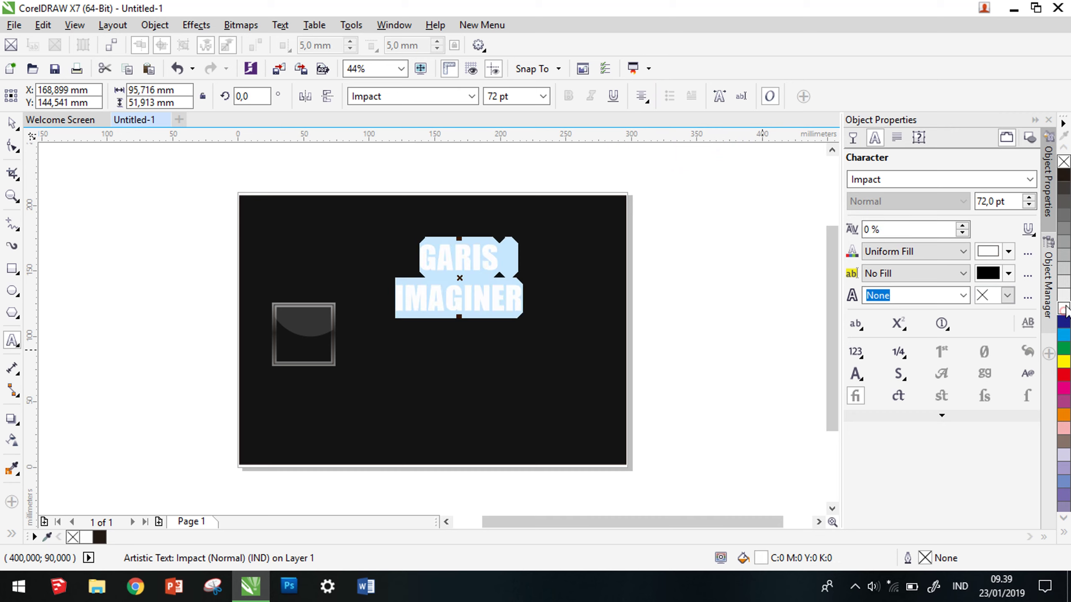
{"action": "left_click", "coordinate": [1064, 162]}
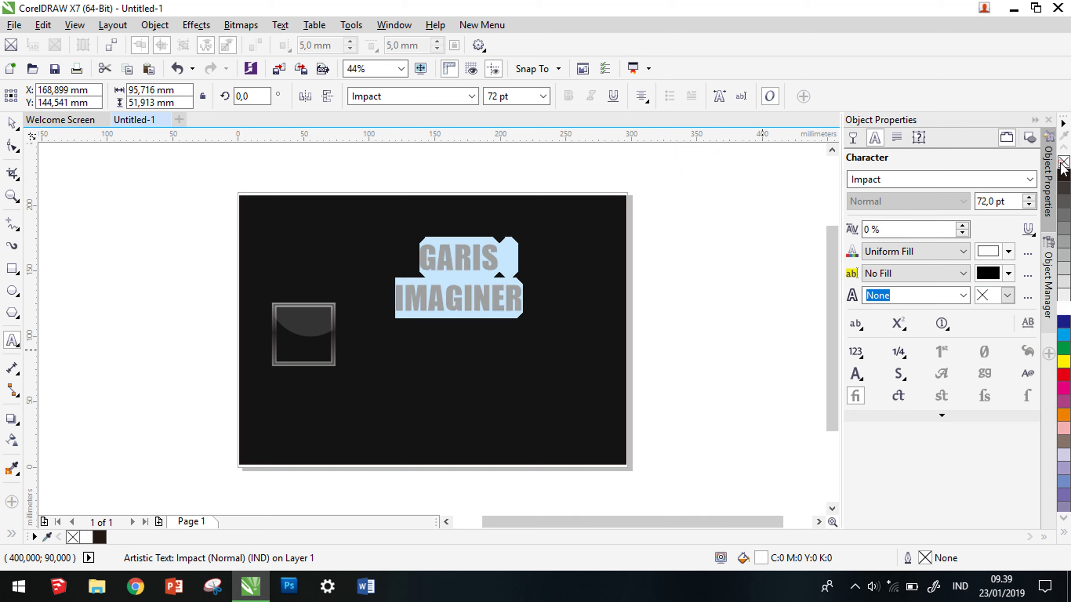
{"action": "right_click", "coordinate": [1064, 310]}
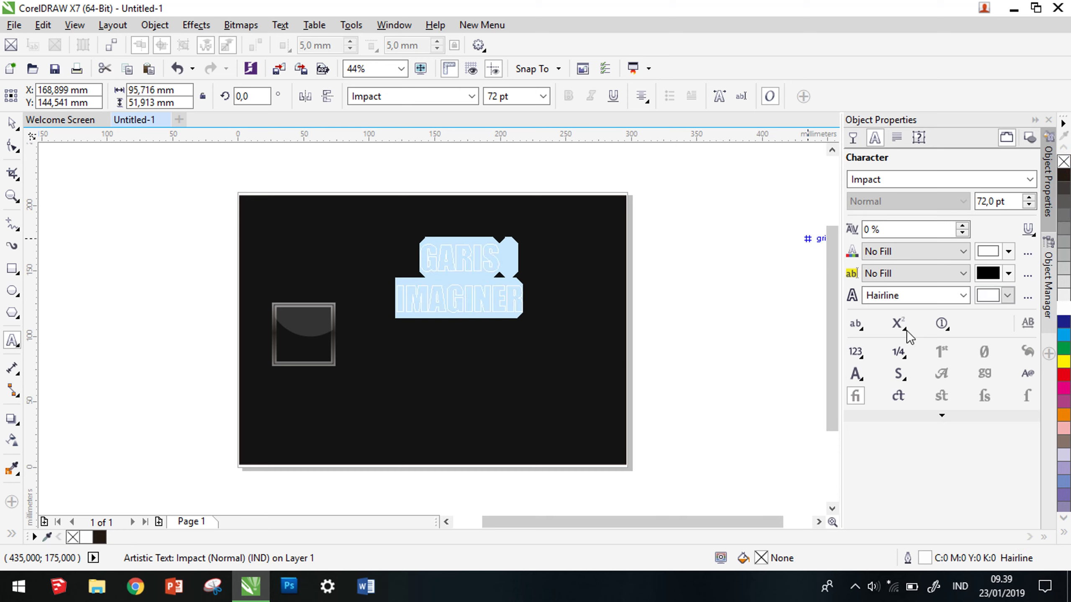
- Set the text's outline width to 4 pt, after trying 8 pt
{"action": "left_click", "coordinate": [963, 295]}
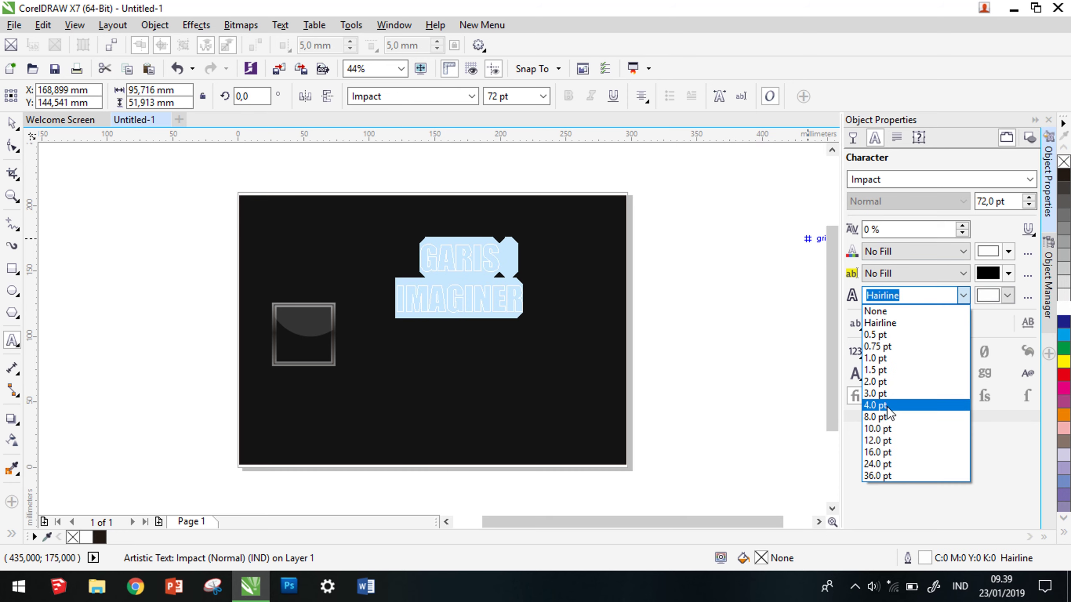
{"action": "left_click", "coordinate": [887, 415]}
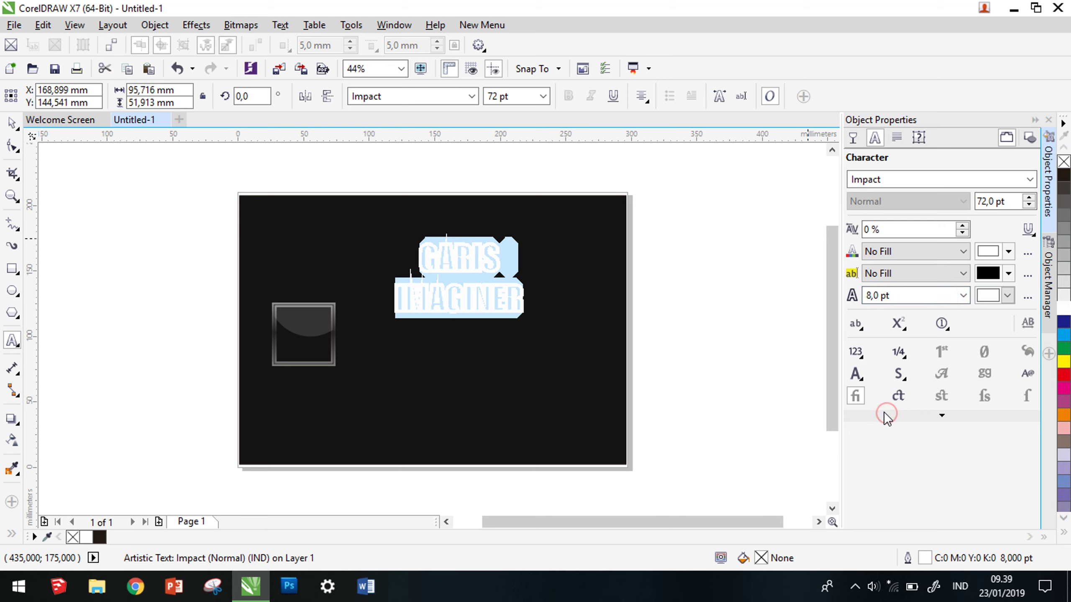
{"action": "left_click", "coordinate": [964, 295]}
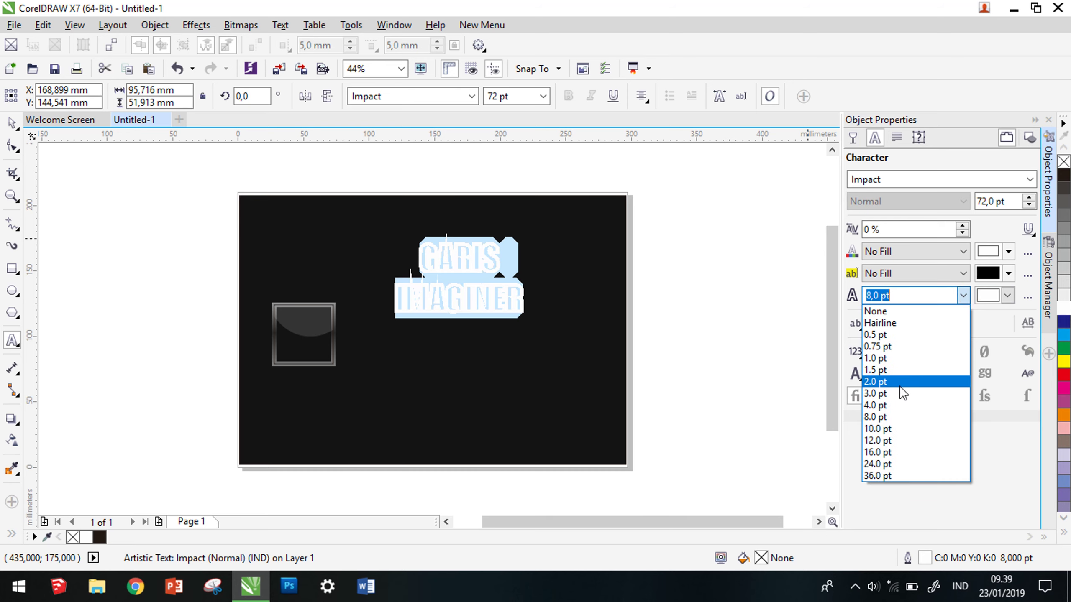
{"action": "left_click", "coordinate": [893, 404]}
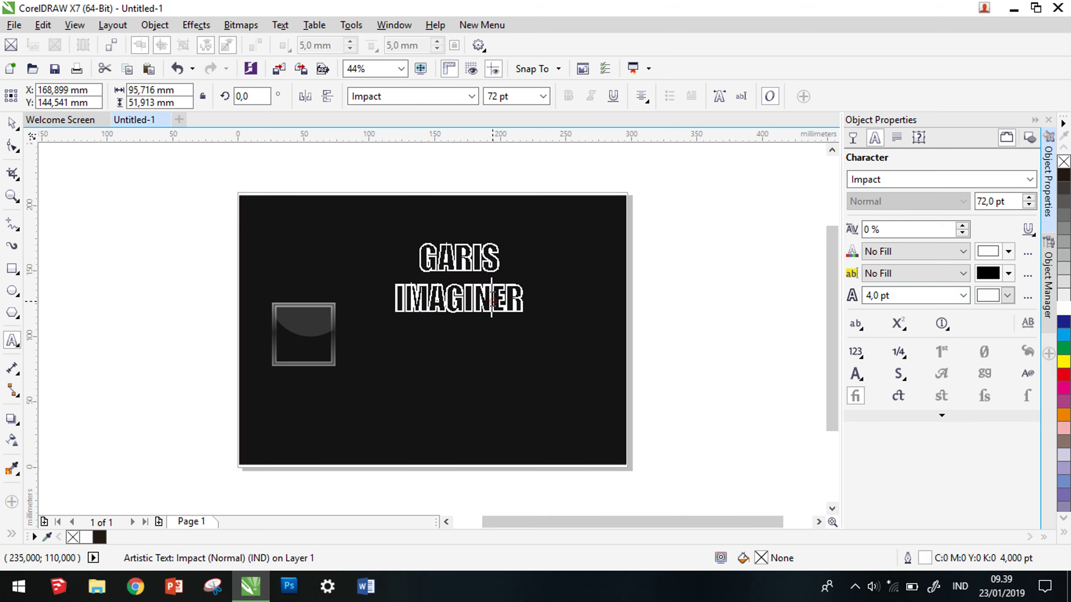
- Enlarge the outlined text proportionally to about 149 by 81 mm and place it level with the tile, to its right
{"action": "left_click", "coordinate": [11, 146]}
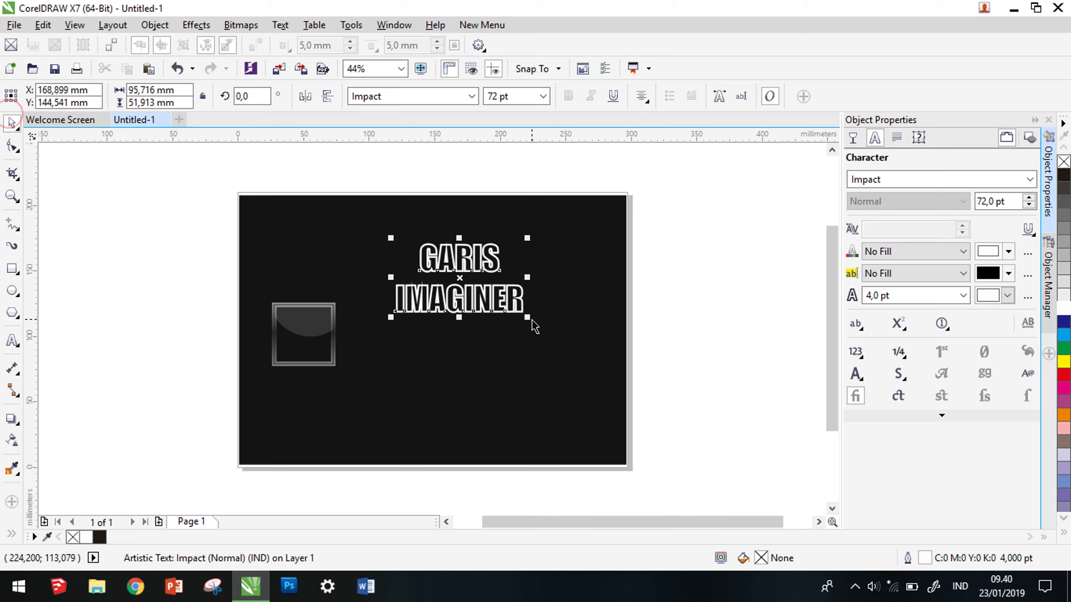
{"action": "left_click_drag", "start_coordinate": [530, 319], "coordinate": [576, 370]}
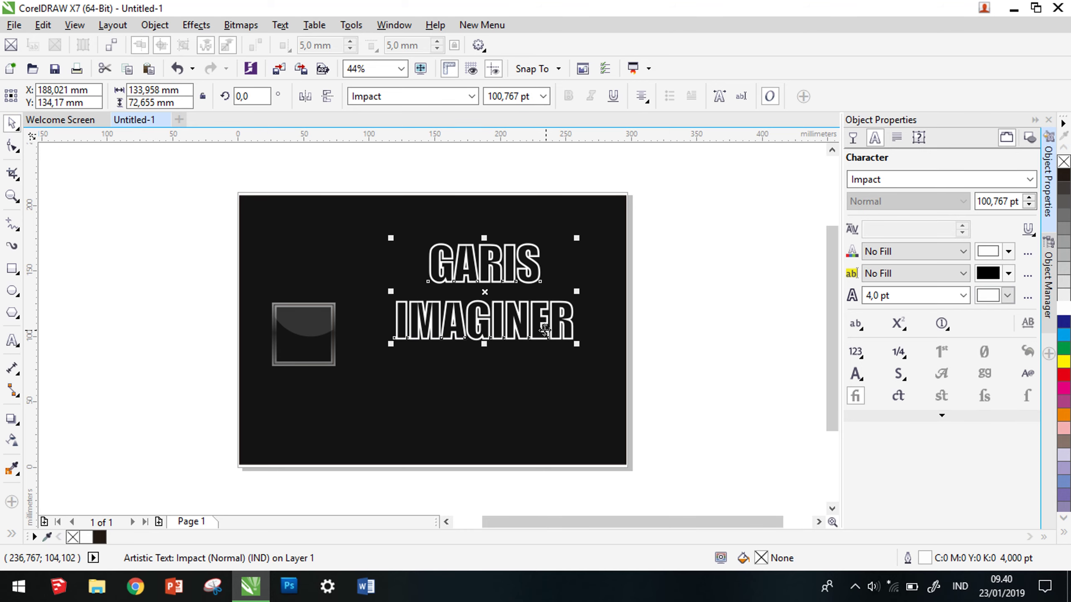
{"action": "left_click_drag", "start_coordinate": [531, 321], "coordinate": [597, 406]}
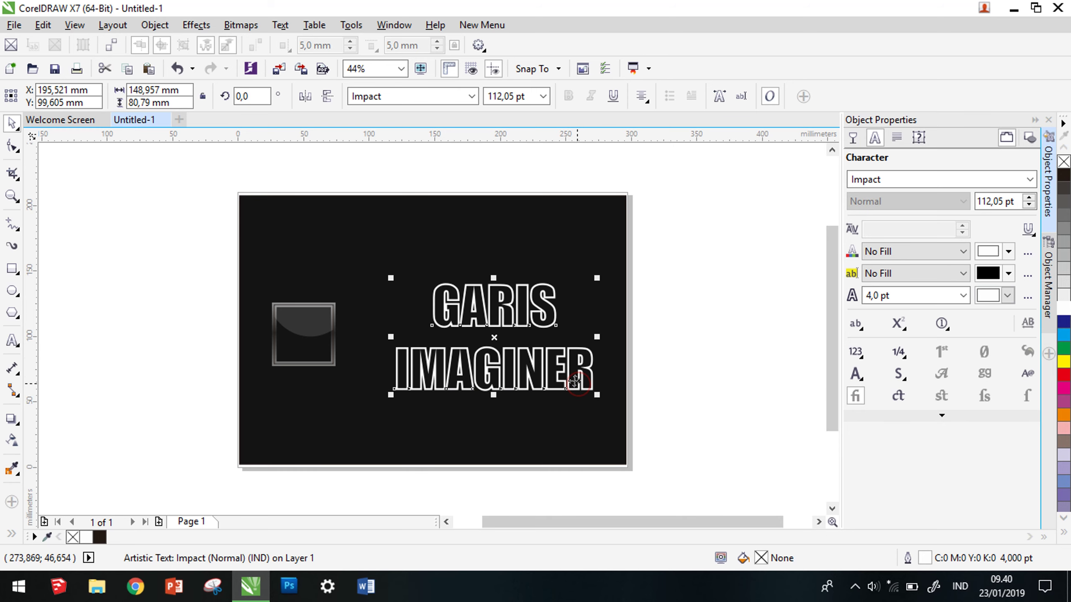
{"action": "left_click", "coordinate": [565, 370]}
{"action": "double_click", "coordinate": [564, 370]}
{"action": "key", "text": "ctrl+a"}
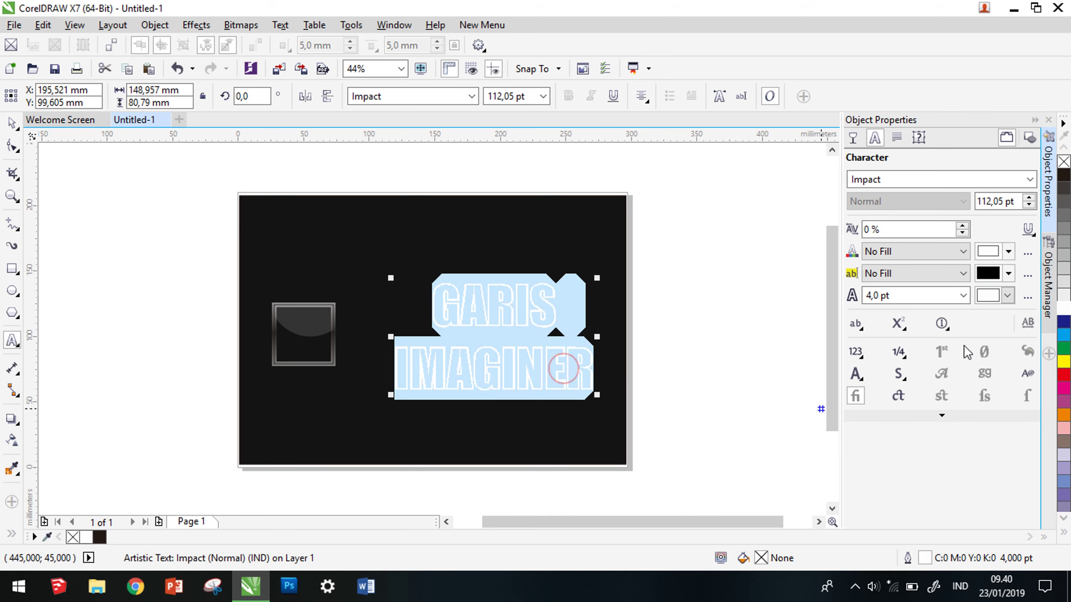
{"action": "left_click", "coordinate": [509, 325]}
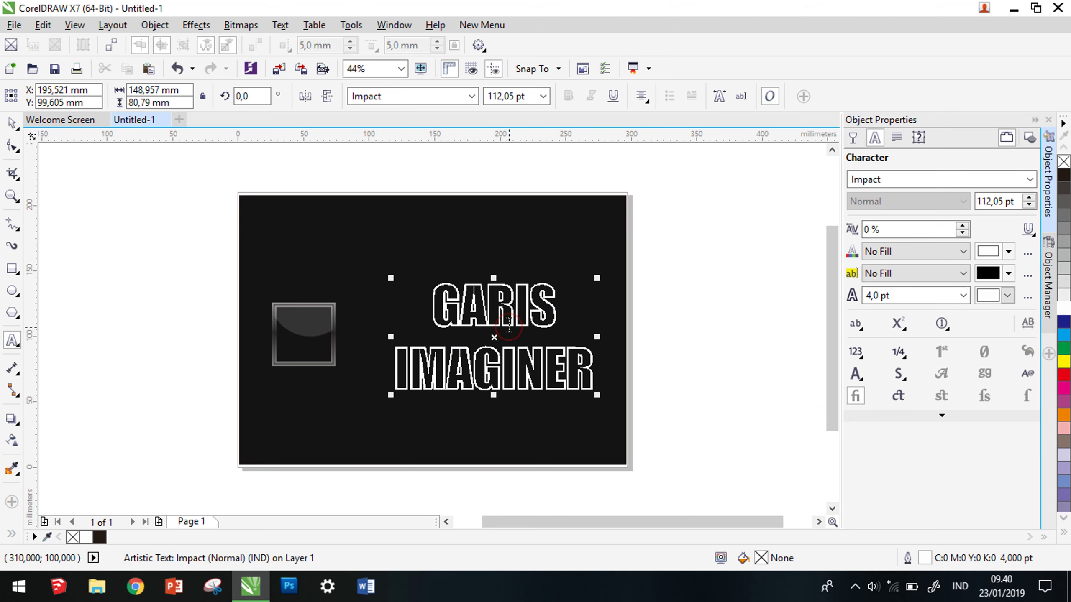
{"action": "scroll", "coordinate": [510, 324], "scroll_direction": "up", "scroll_amount": 3}
{"action": "scroll", "coordinate": [716, 333], "scroll_direction": "down", "scroll_amount": 5}
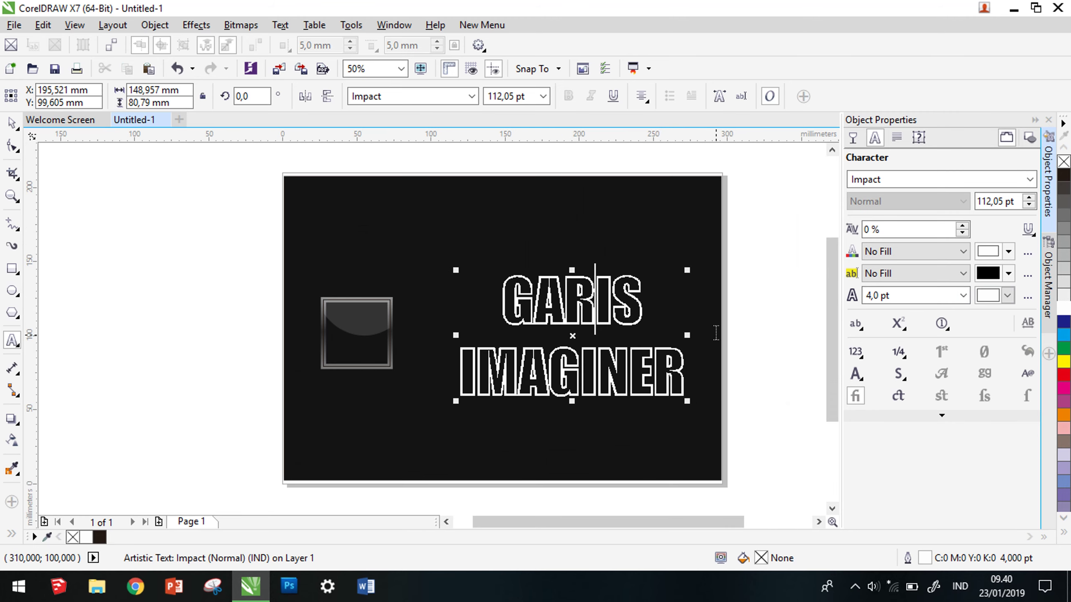
- Nudge the outlined text about 2 mm to the left, closer to the tile, and deselect it
{"action": "left_click", "coordinate": [13, 124]}
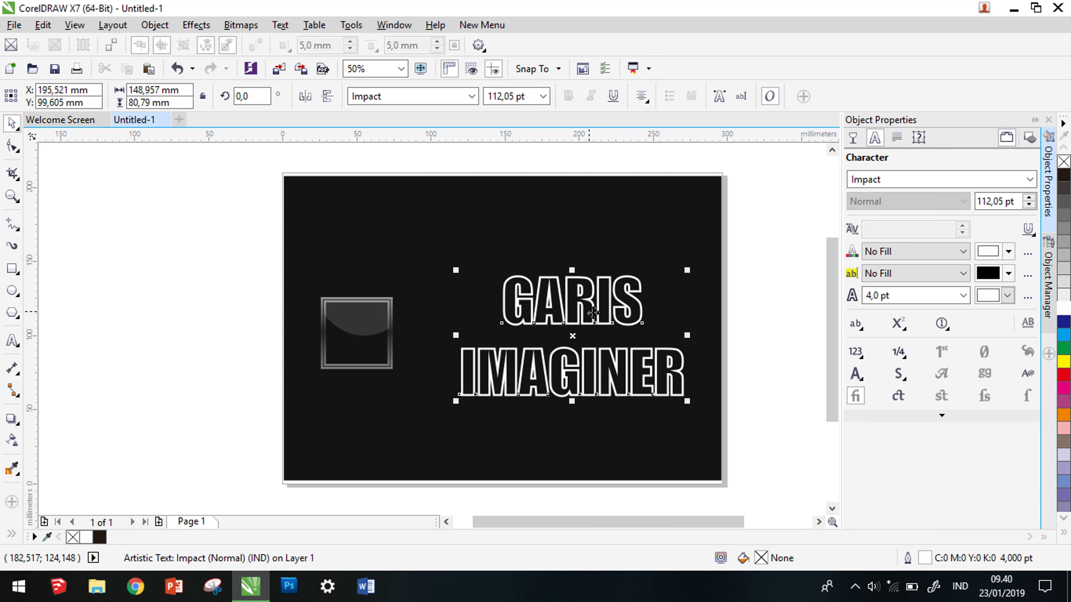
{"action": "key", "text": "Left"}
{"action": "key", "text": "Left"}
{"action": "key", "text": "Left"}
{"action": "key", "text": "Left"}
{"action": "key", "text": "Left"}
{"action": "key", "text": "Left"}
{"action": "key", "text": "Left"}
{"action": "key", "text": "Left"}
{"action": "key", "text": "Left"}
{"action": "key", "text": "Left"}
{"action": "key", "text": "Left"}
{"action": "key", "text": "Left"}
{"action": "key", "text": "Left"}
{"action": "key", "text": "Left"}
{"action": "key", "text": "Left"}
{"action": "key", "text": "Left"}
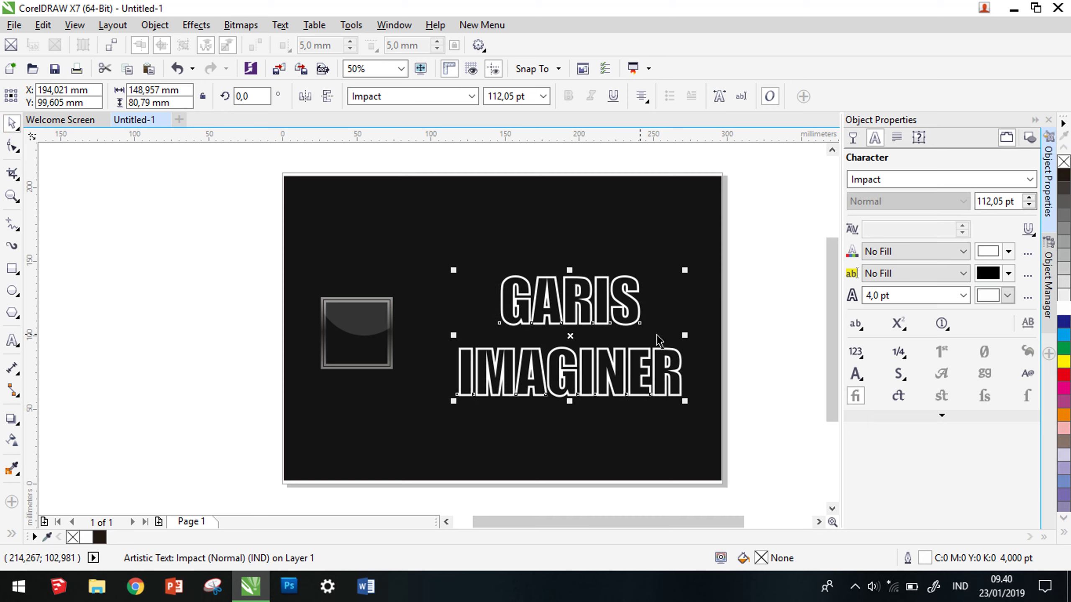
{"action": "left_click", "coordinate": [769, 324]}
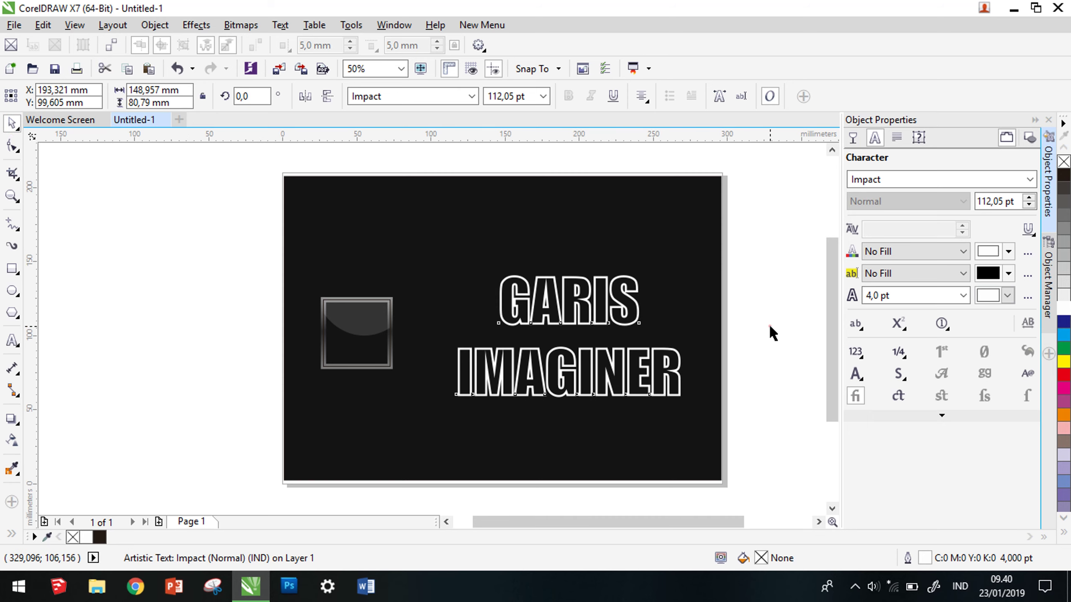
- Draw a 155 by 70 mm ellipse overlapping the word "GARIS", with a white fill and no outline
{"action": "left_click", "coordinate": [620, 312]}
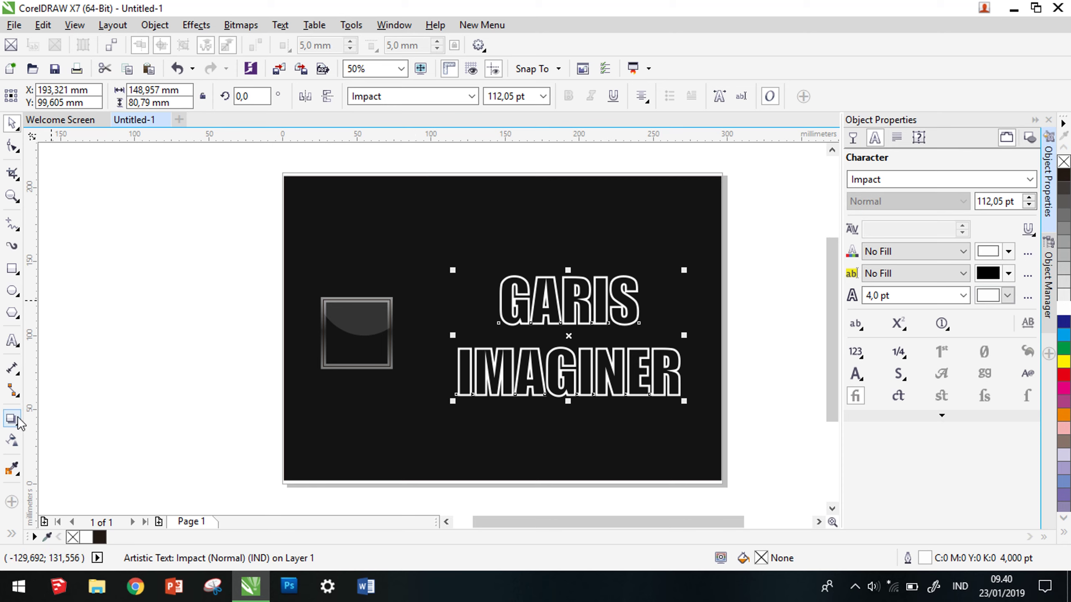
{"action": "left_click", "coordinate": [12, 291]}
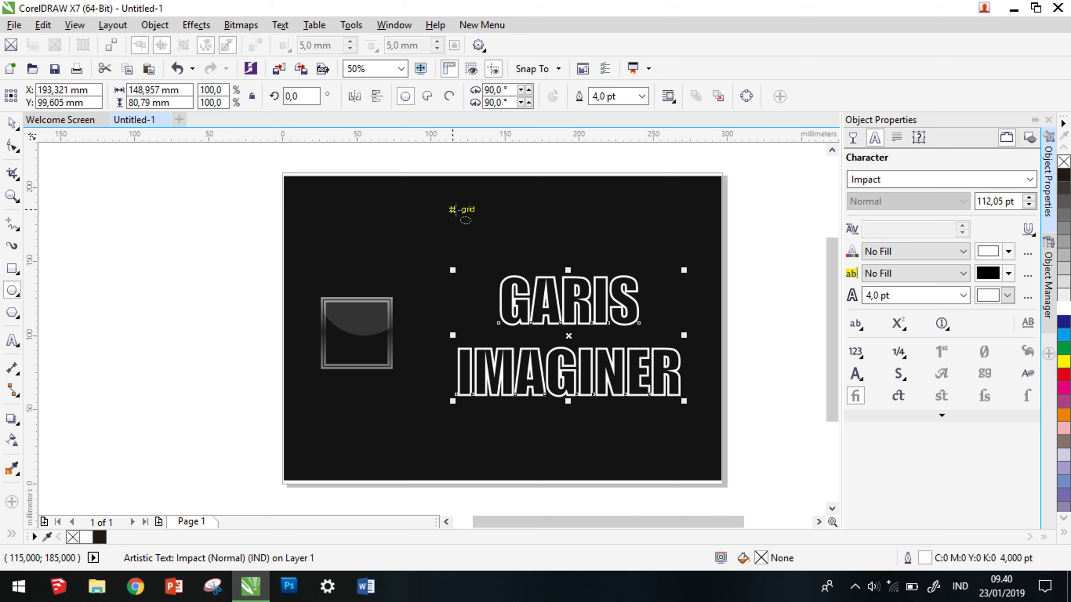
{"action": "left_click_drag", "start_coordinate": [451, 210], "coordinate": [682, 313]}
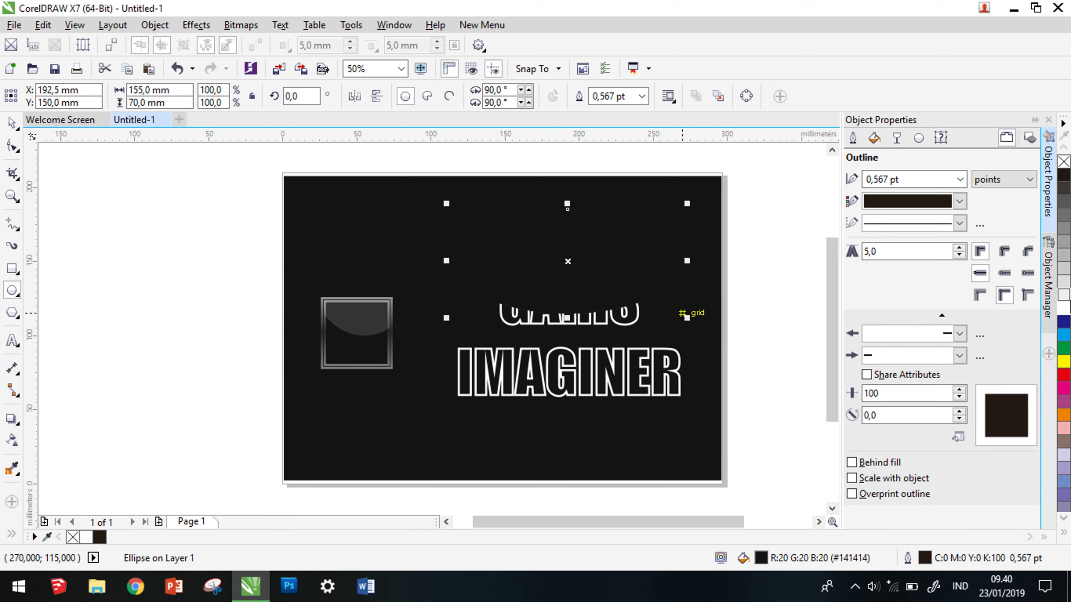
{"action": "left_click", "coordinate": [1064, 308]}
{"action": "right_click", "coordinate": [1064, 161]}
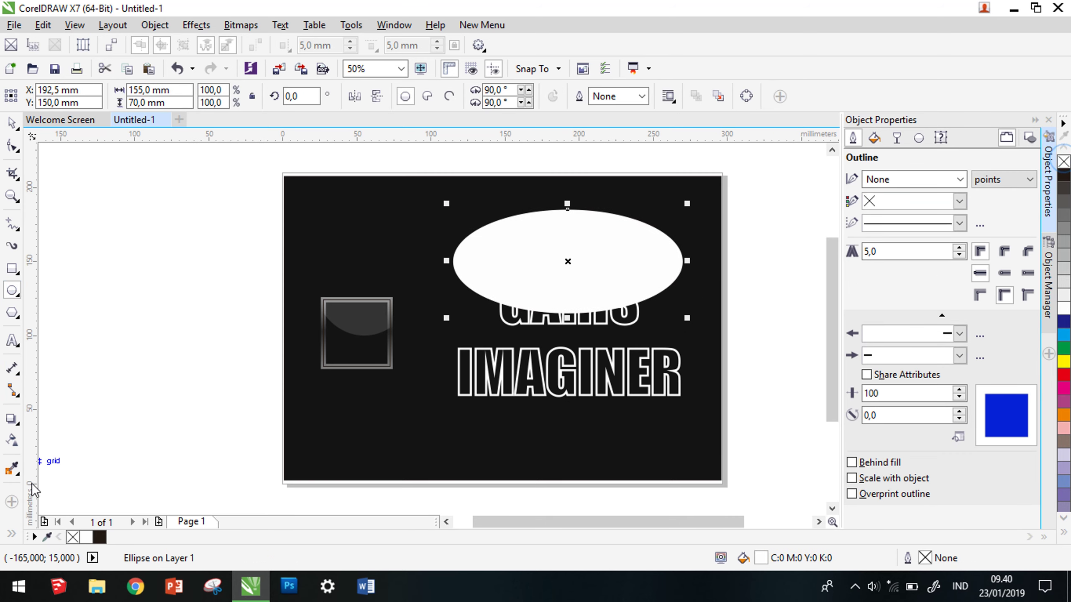
- Apply a uniform transparency of 88 to the white ellipse over the text
{"action": "left_click", "coordinate": [11, 441]}
{"action": "left_click_drag", "start_coordinate": [533, 334], "coordinate": [569, 335]}
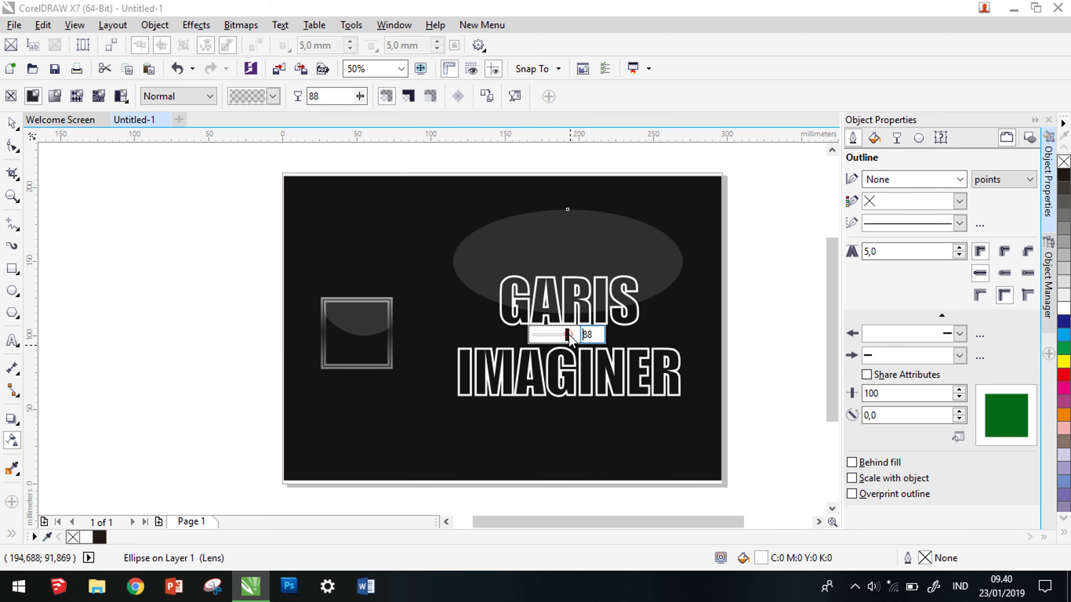
{"action": "left_click", "coordinate": [11, 123]}
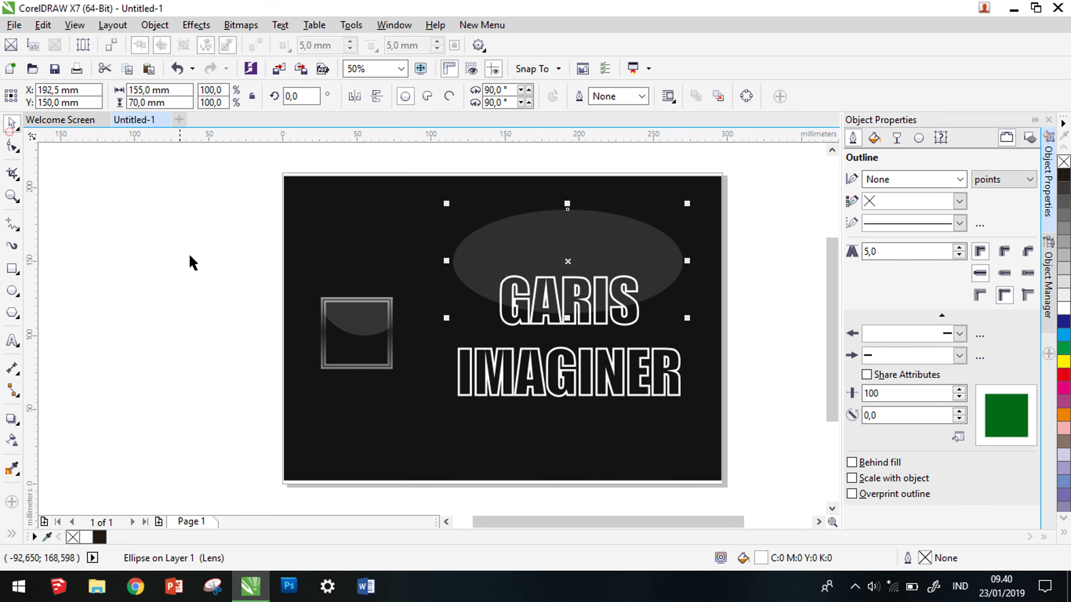
- Try to intersect the transparent ellipse with the outlined text, and undo the operation
{"action": "left_click", "coordinate": [614, 334]}
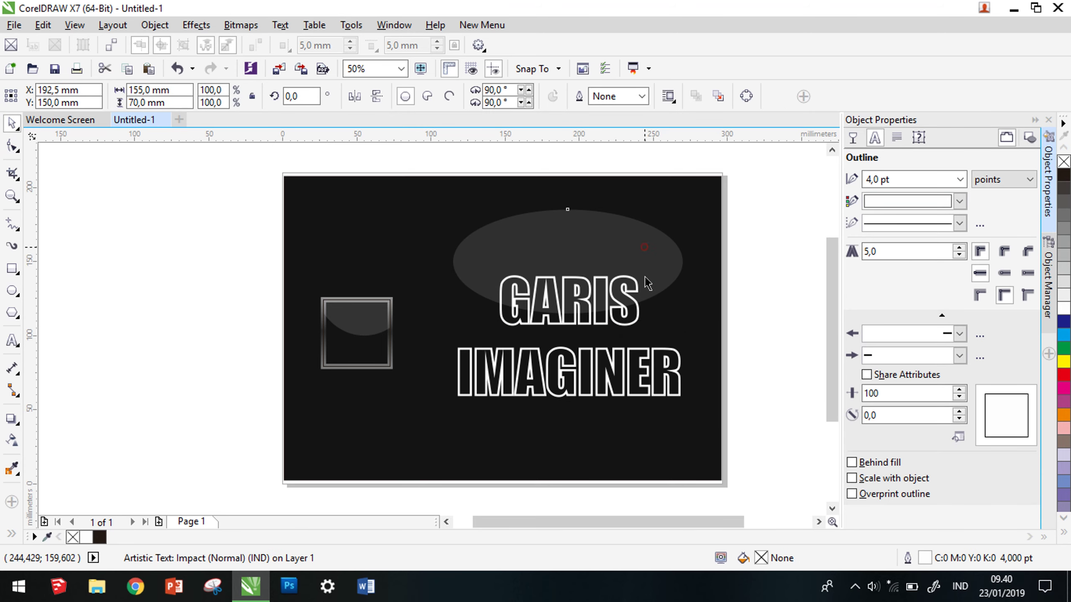
{"action": "left_click", "coordinate": [644, 280]}
{"action": "left_click", "coordinate": [639, 319], "text": "shift"}
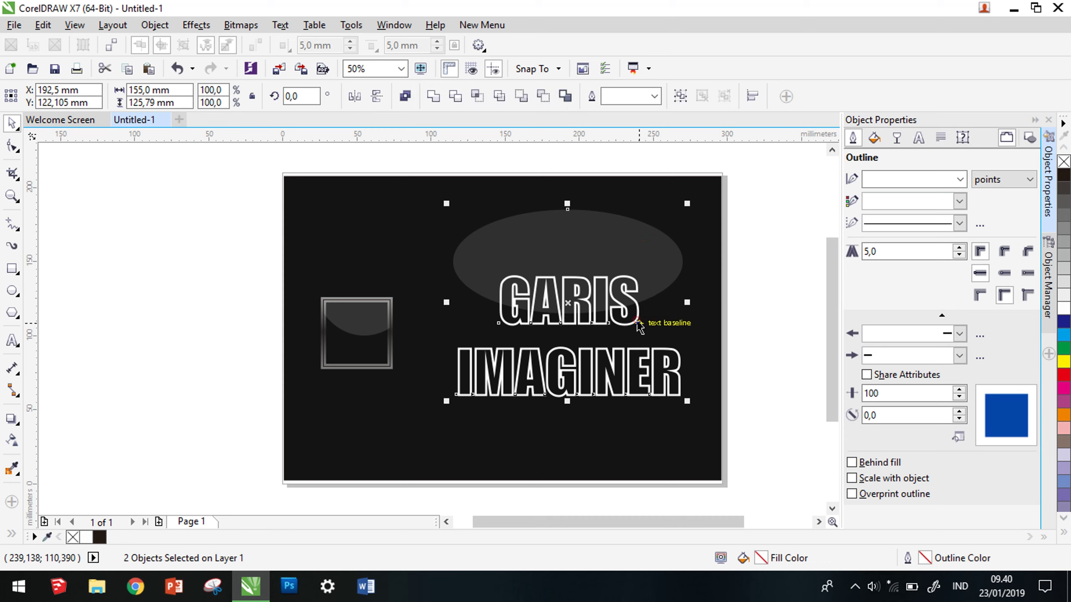
{"action": "left_click", "coordinate": [478, 97]}
{"action": "key", "text": "ctrl+z"}
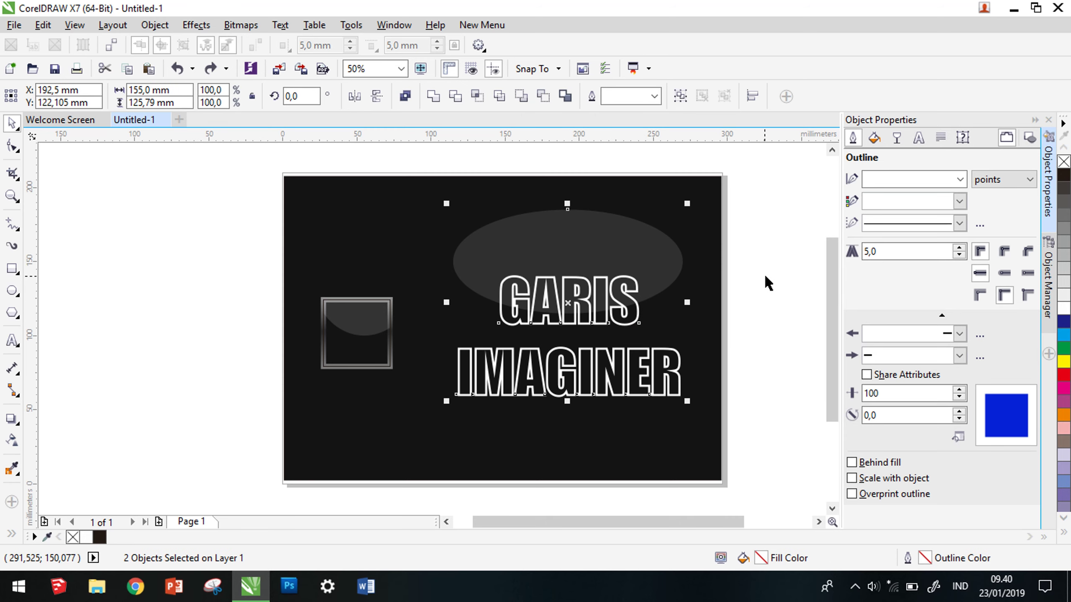
- Try a hairline outline width on the white-outlined text, and undo the change
{"action": "left_click", "coordinate": [783, 275]}
{"action": "left_click", "coordinate": [677, 359]}
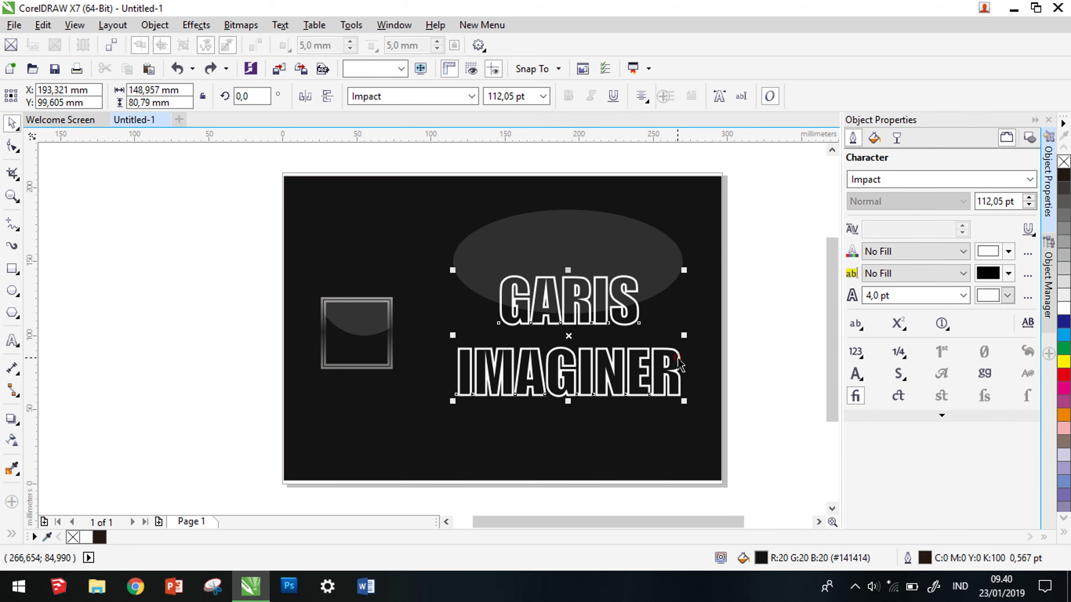
{"action": "left_click", "coordinate": [965, 295]}
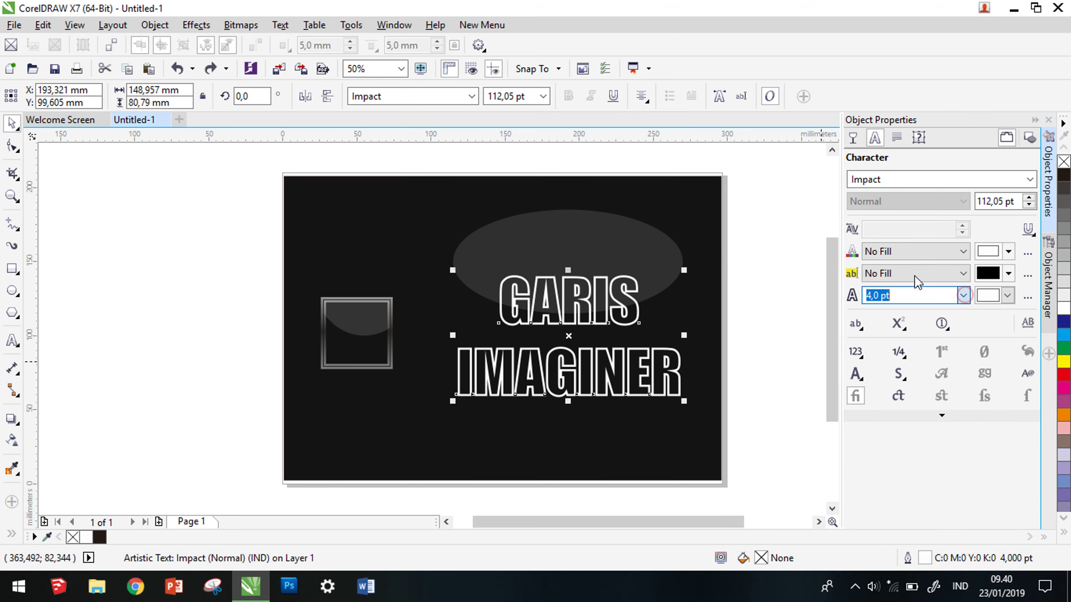
{"action": "left_click", "coordinate": [910, 325]}
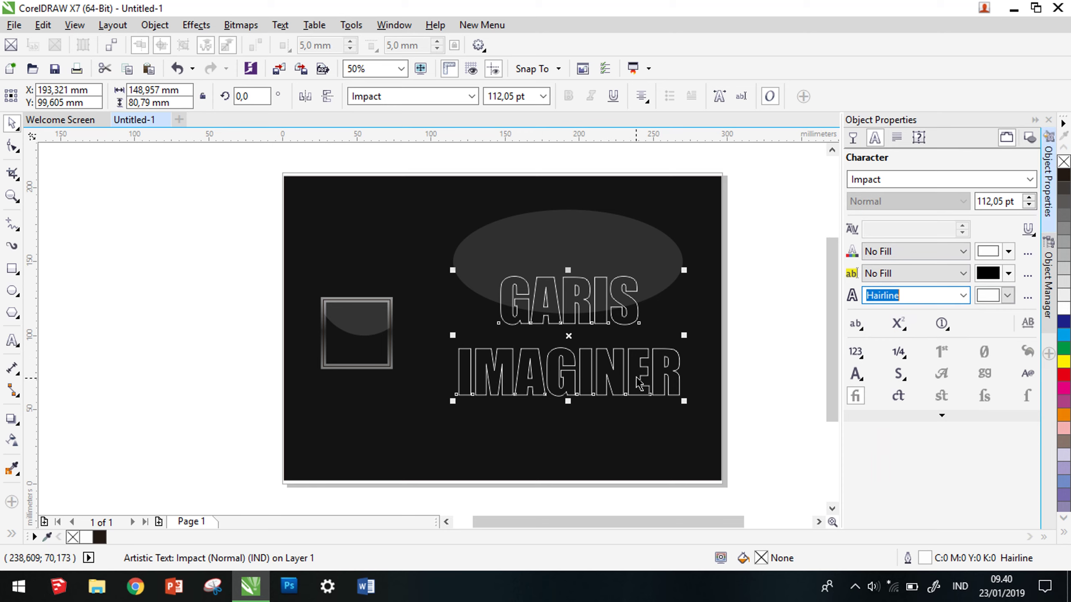
{"action": "left_click", "coordinate": [759, 350]}
{"action": "key", "text": "ctrl+z"}
- Duplicate the outlined text in place with a black hairline outline, and intersect that copy with the transparent ellipse over "GARIS"
{"action": "key", "text": "ctrl+c"}
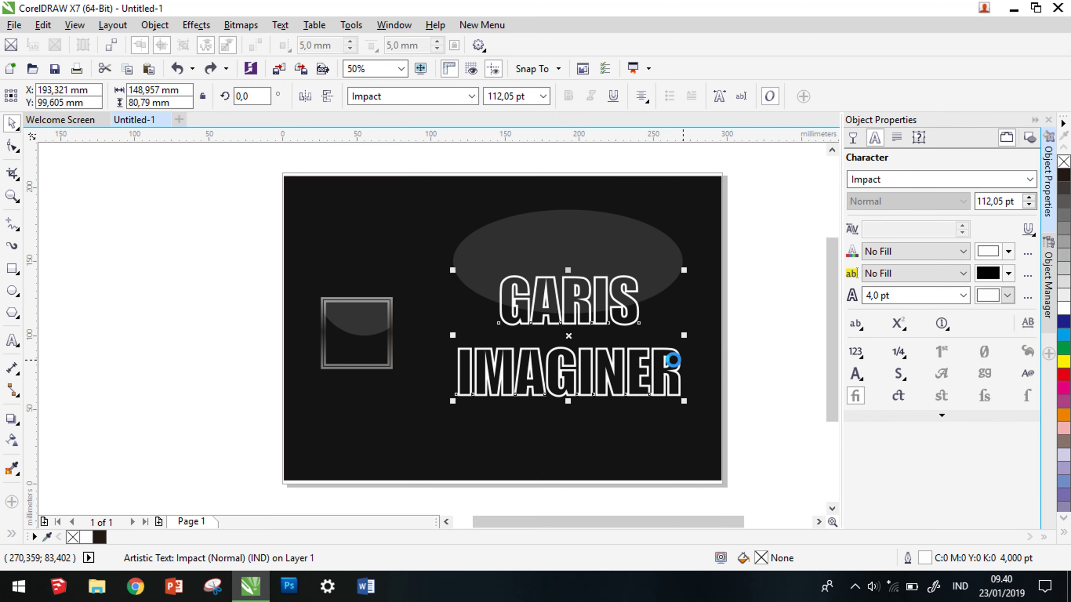
{"action": "key", "text": "ctrl+v"}
{"action": "right_click", "coordinate": [1066, 187]}
{"action": "left_click", "coordinate": [635, 242], "text": "shift"}
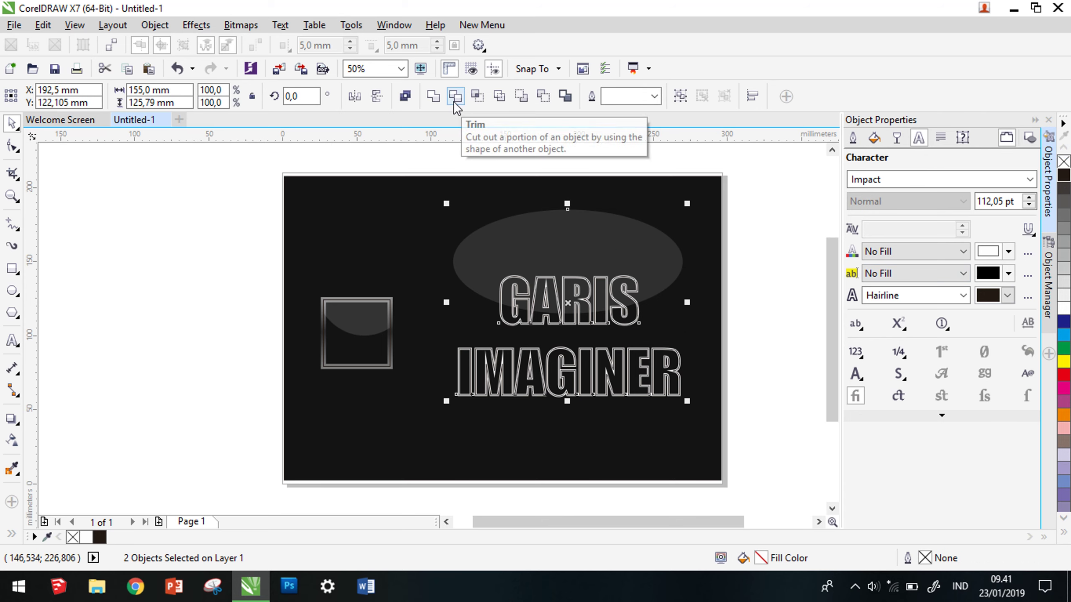
{"action": "left_click", "coordinate": [477, 100]}
- Delete the transparent ellipse above "GARIS" and undo the deletion
{"action": "left_click", "coordinate": [669, 250]}
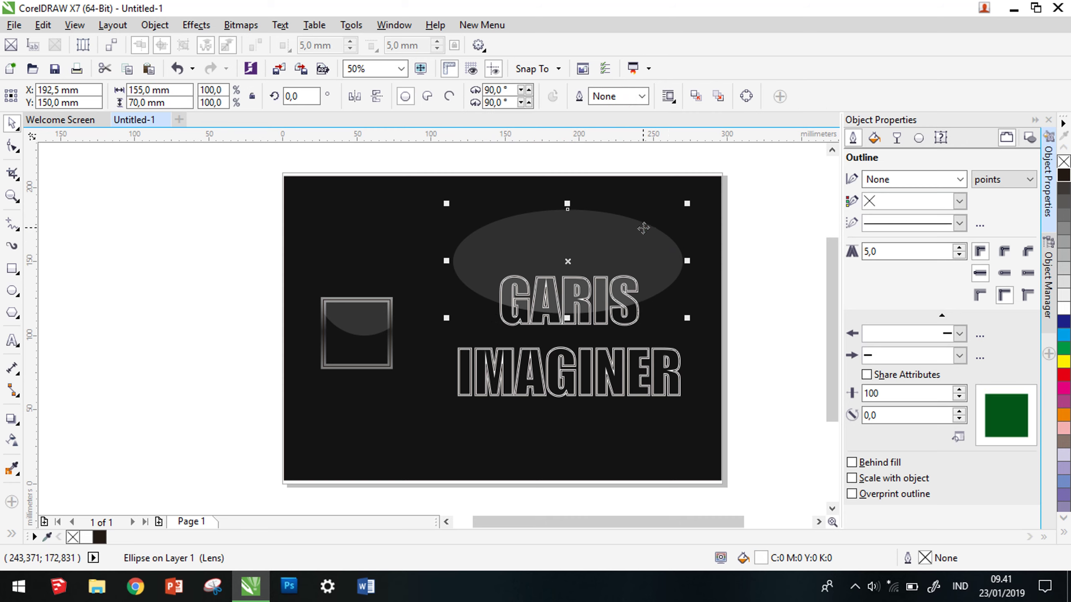
{"action": "key", "text": "Delete"}
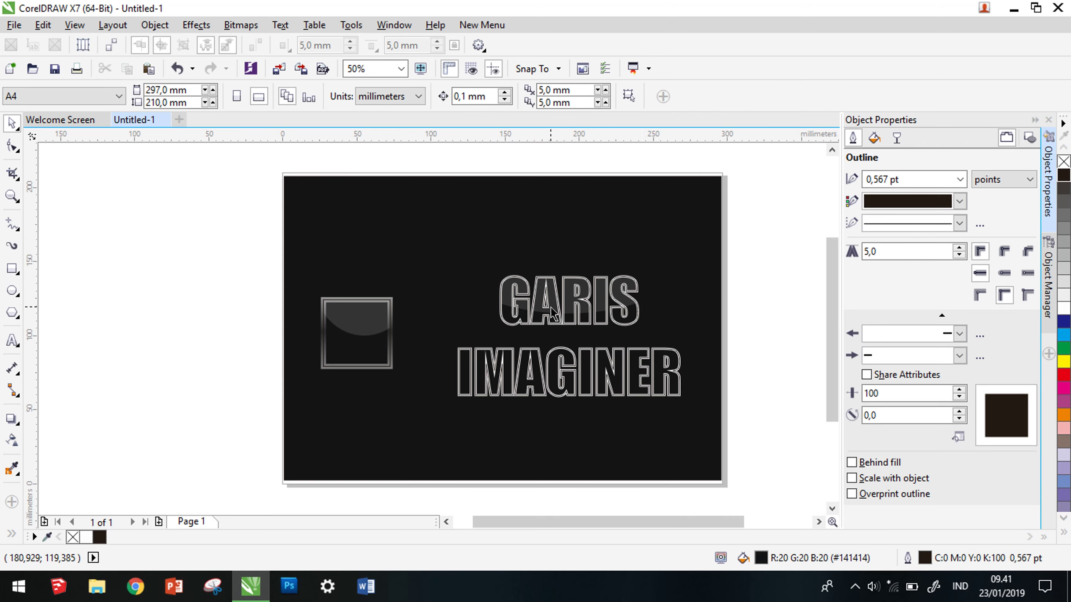
{"action": "key", "text": "ctrl+z"}
- Move the transparent ellipse down and to the left so it covers the upper part of most letters of "IMAGINER"
{"action": "left_click_drag", "start_coordinate": [614, 246], "coordinate": [582, 326]}
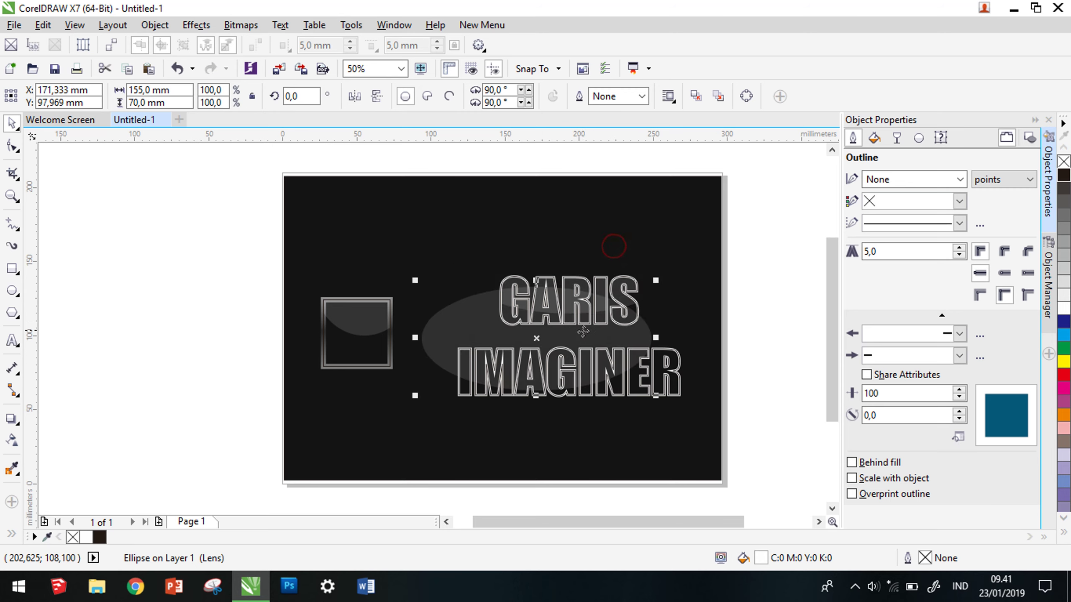
{"action": "left_click_drag", "start_coordinate": [491, 328], "coordinate": [485, 408]}
{"action": "left_click_drag", "start_coordinate": [456, 445], "coordinate": [487, 381]}
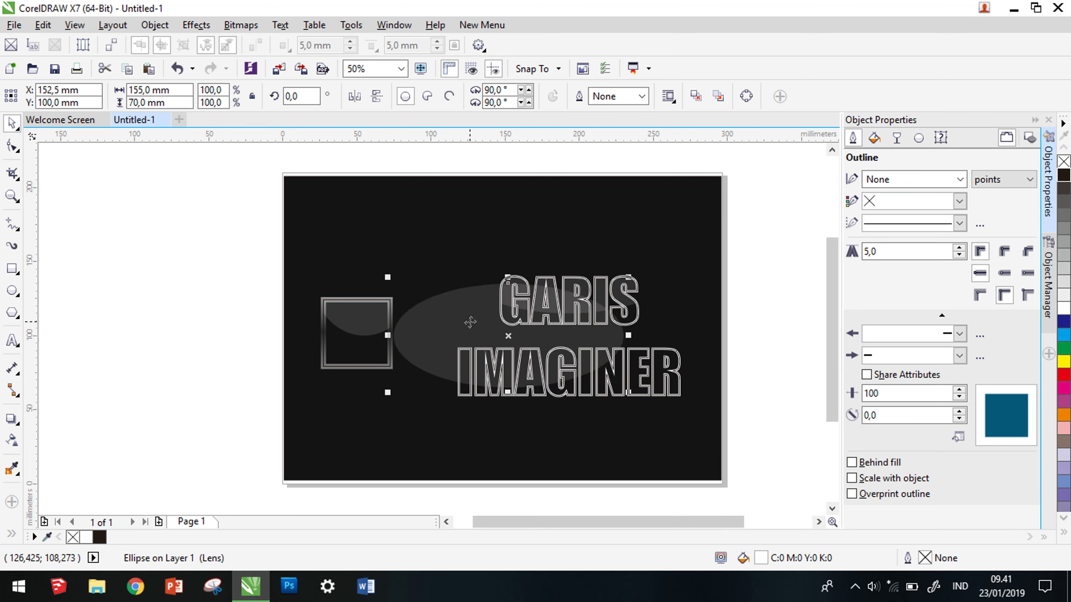
{"action": "left_click_drag", "start_coordinate": [510, 274], "coordinate": [544, 338]}
- Intersect the ellipse with the hairline text copy to form the "IMAGINER" highlight, and delete the leftover ellipse
{"action": "left_click", "coordinate": [676, 371]}
{"action": "scroll", "coordinate": [676, 370], "scroll_direction": "up", "scroll_amount": 3}
{"action": "scroll", "coordinate": [676, 370], "scroll_direction": "down", "scroll_amount": 2}
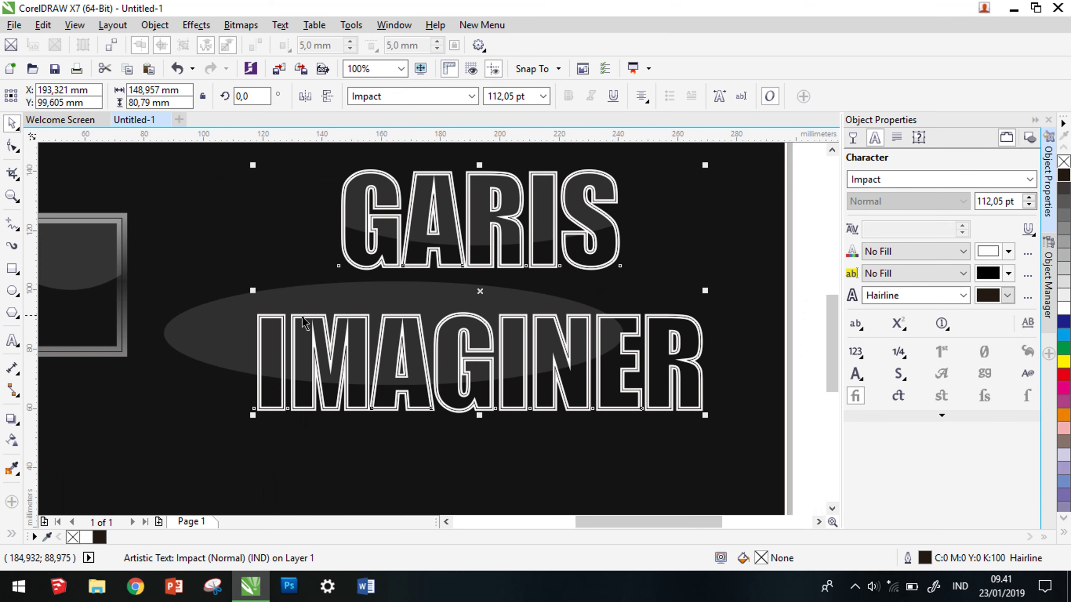
{"action": "left_click", "coordinate": [229, 336], "text": "shift"}
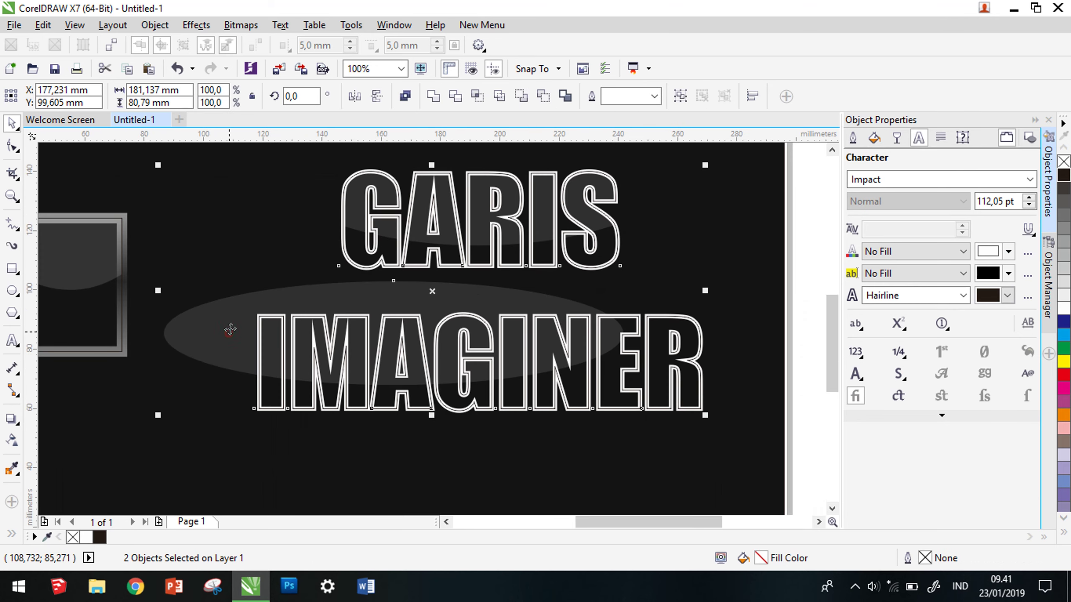
{"action": "left_click", "coordinate": [480, 96]}
{"action": "left_click", "coordinate": [350, 290]}
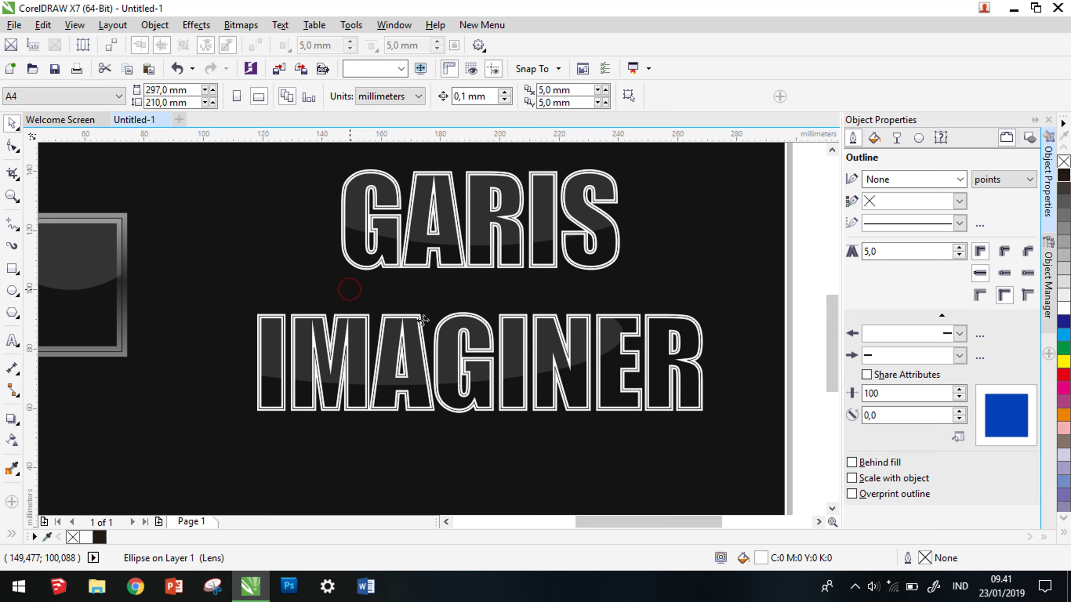
{"action": "scroll", "coordinate": [634, 322], "scroll_direction": "down", "scroll_amount": 2}
{"action": "scroll", "coordinate": [647, 329], "scroll_direction": "up", "scroll_amount": 2}
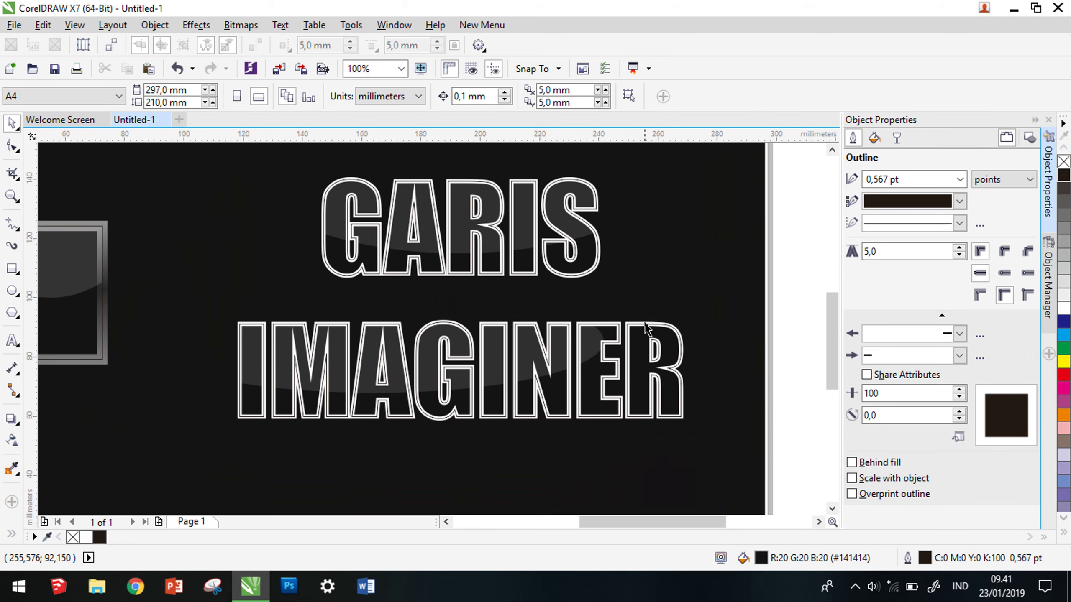
- Select both text objects together with their two highlight shapes and group them
{"action": "scroll", "coordinate": [647, 329], "scroll_direction": "down", "scroll_amount": 1}
{"action": "left_click_drag", "start_coordinate": [772, 406], "coordinate": [402, 222]}
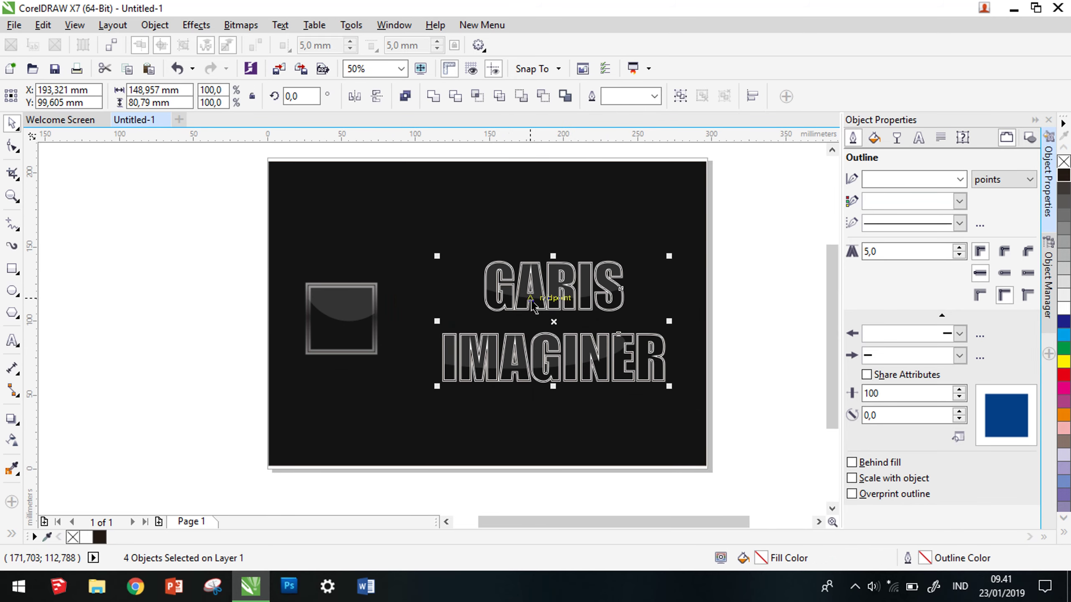
{"action": "right_click", "coordinate": [542, 297]}
{"action": "left_click", "coordinate": [607, 270]}
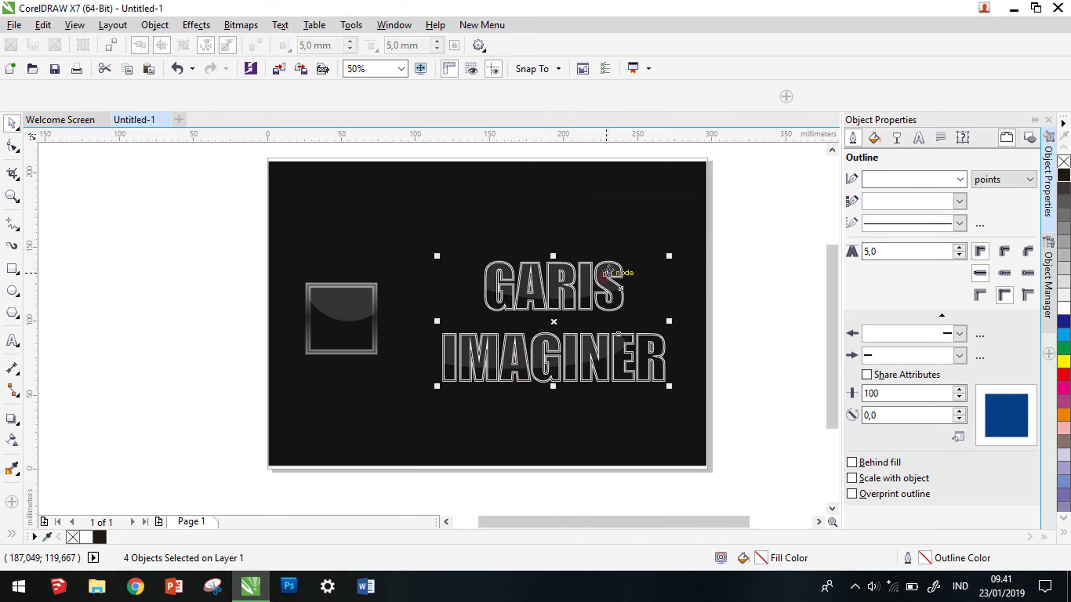
{"action": "key", "text": "ctrl+g"}
- Enlarge the text group proportionally to about 204 by 111 mm, and position it beside the tile, centred at about X 188, Y 103 mm
{"action": "left_click_drag", "start_coordinate": [437, 256], "coordinate": [375, 169]}
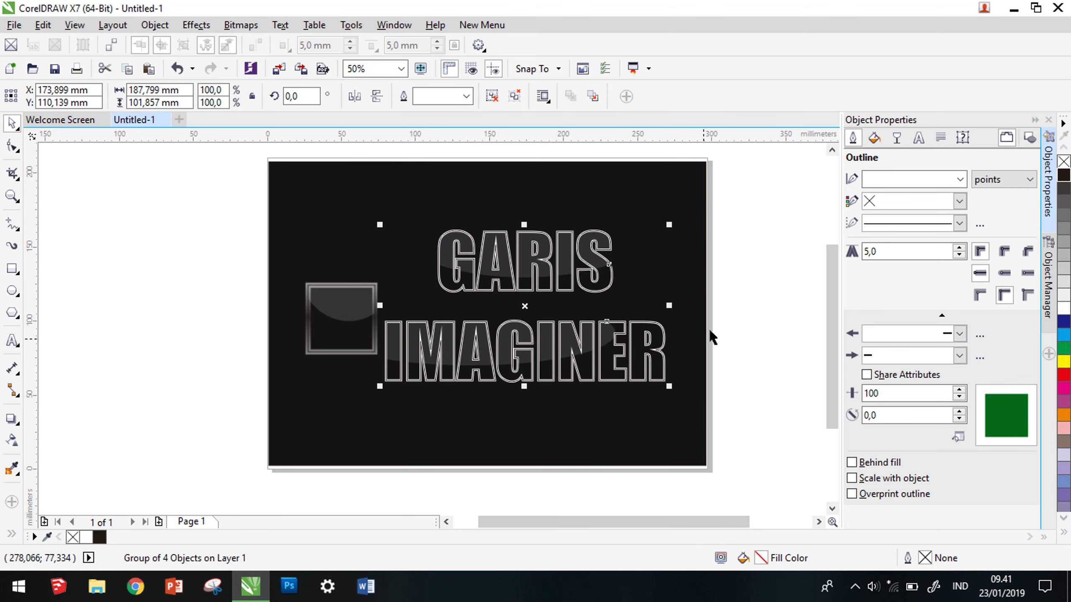
{"action": "left_click_drag", "start_coordinate": [670, 223], "coordinate": [709, 208]}
{"action": "left_click_drag", "start_coordinate": [682, 349], "coordinate": [691, 365]}
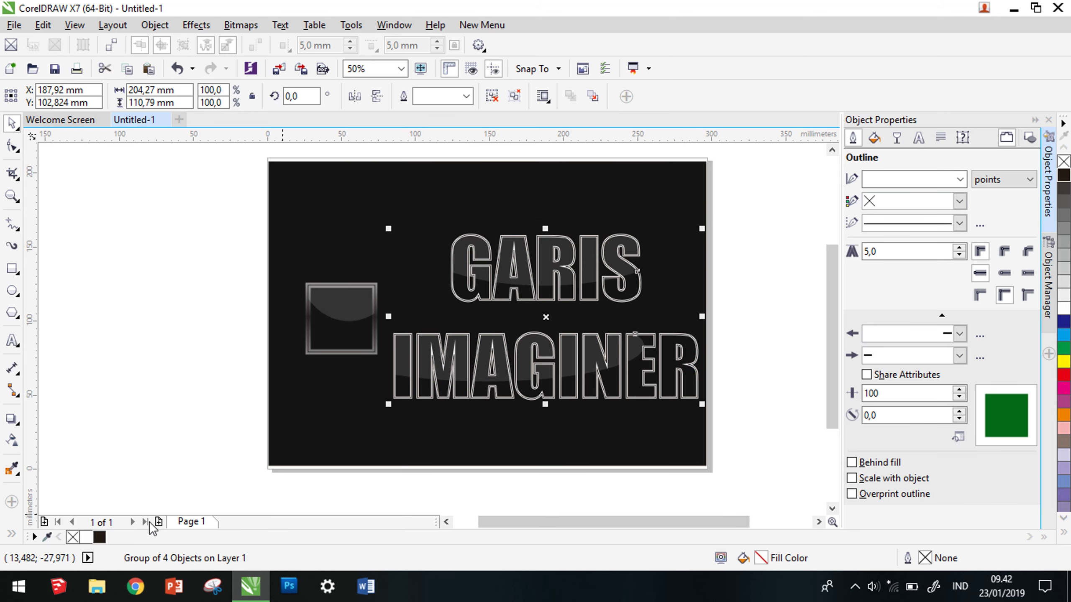
- Try a yellow outline on the whole text group, and undo the color change
{"action": "right_click", "coordinate": [1064, 361]}
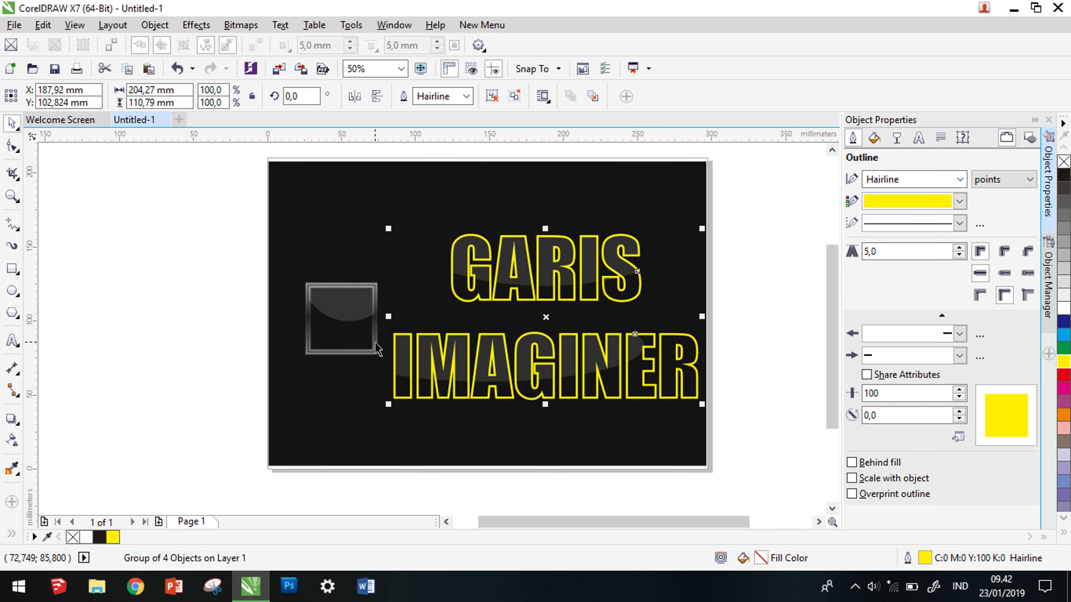
{"action": "scroll", "coordinate": [446, 354], "scroll_direction": "up", "scroll_amount": 3}
{"action": "scroll", "coordinate": [464, 358], "scroll_direction": "down", "scroll_amount": 5}
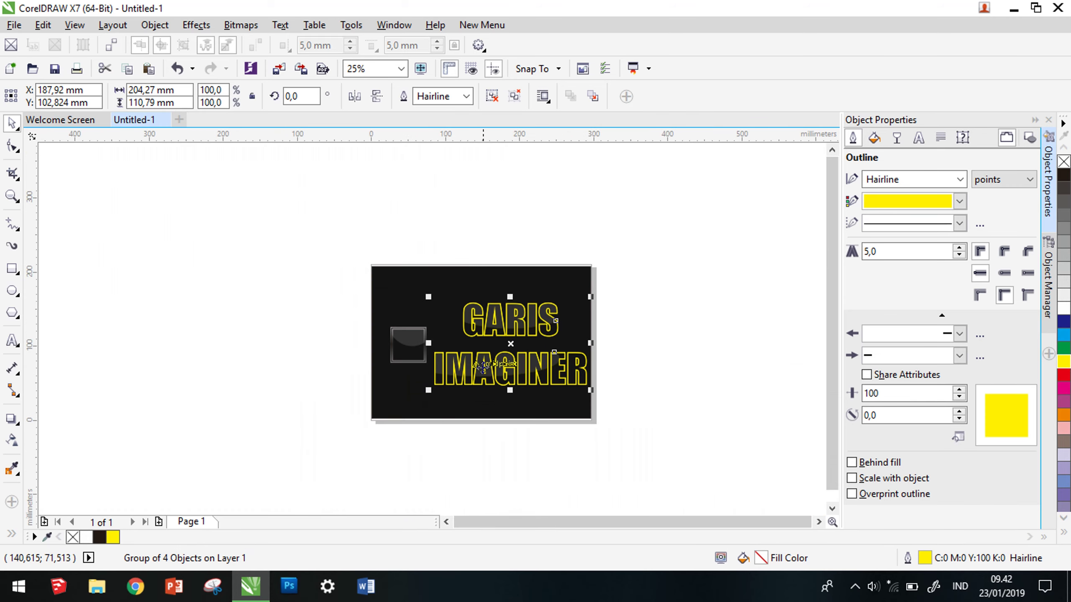
{"action": "key", "text": "ctrl+z"}
- Delete the text group and undo the deletion
{"action": "scroll", "coordinate": [483, 371], "scroll_direction": "up", "scroll_amount": 2}
{"action": "scroll", "coordinate": [466, 299], "scroll_direction": "up", "scroll_amount": 1}
{"action": "scroll", "coordinate": [466, 300], "scroll_direction": "down", "scroll_amount": 1}
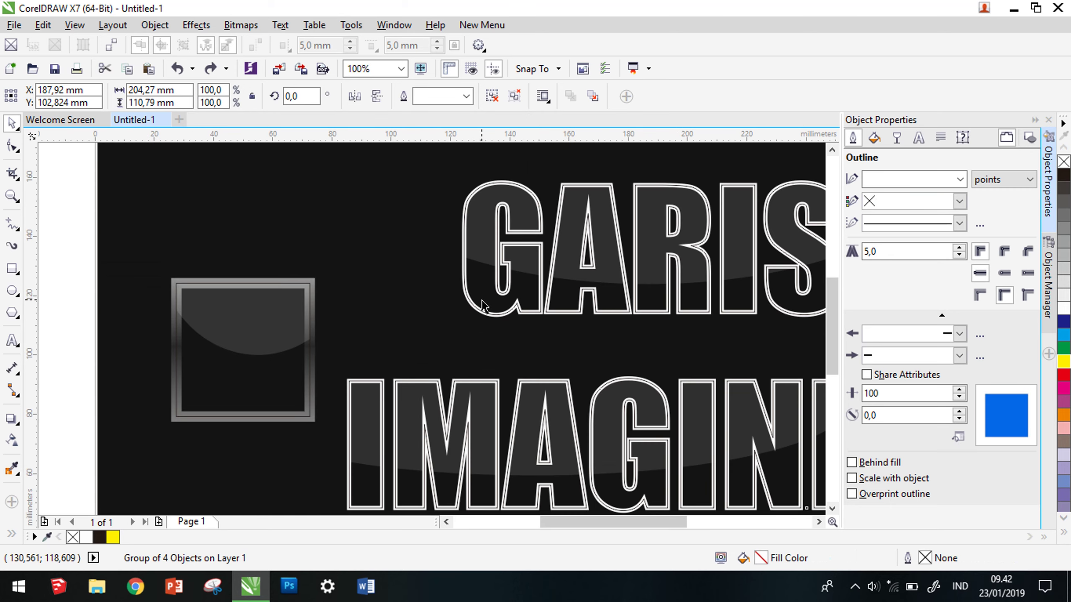
{"action": "key", "text": "Delete"}
{"action": "key", "text": "ctrl+z"}
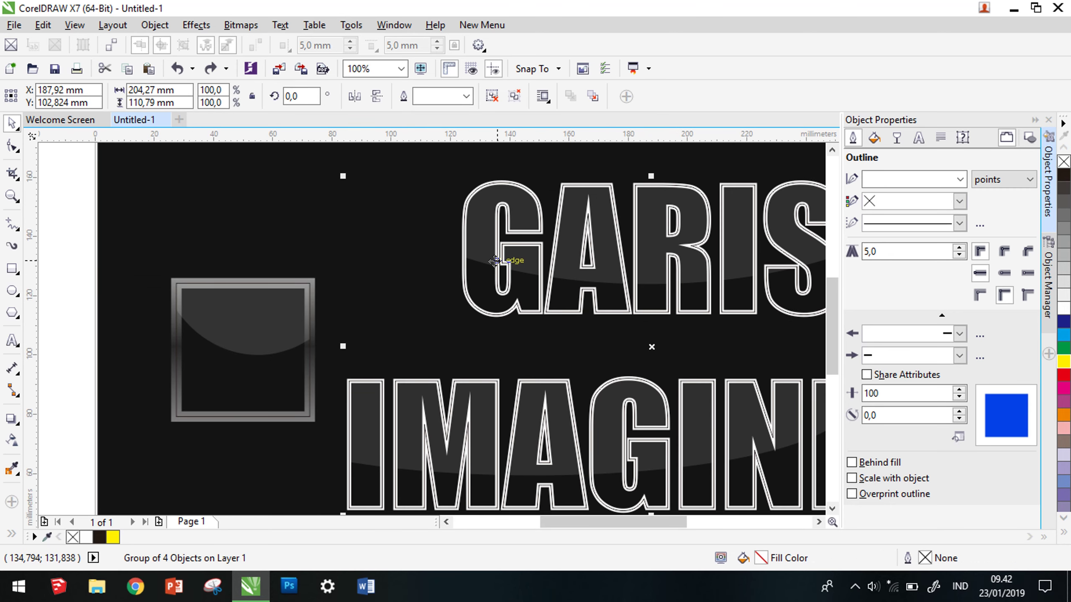
- Ungroup the text group and delete the black hairline text copy, keeping the white-outlined text and its highlights
{"action": "right_click", "coordinate": [496, 260]}
{"action": "left_click", "coordinate": [546, 238]}
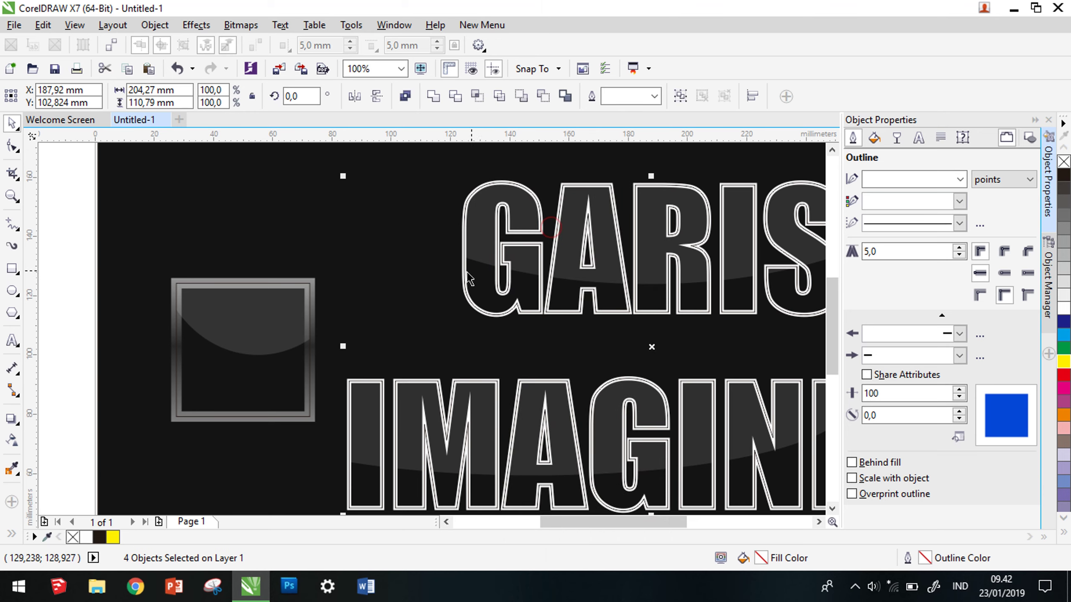
{"action": "left_click", "coordinate": [379, 269]}
{"action": "scroll", "coordinate": [464, 271], "scroll_direction": "up", "scroll_amount": 2}
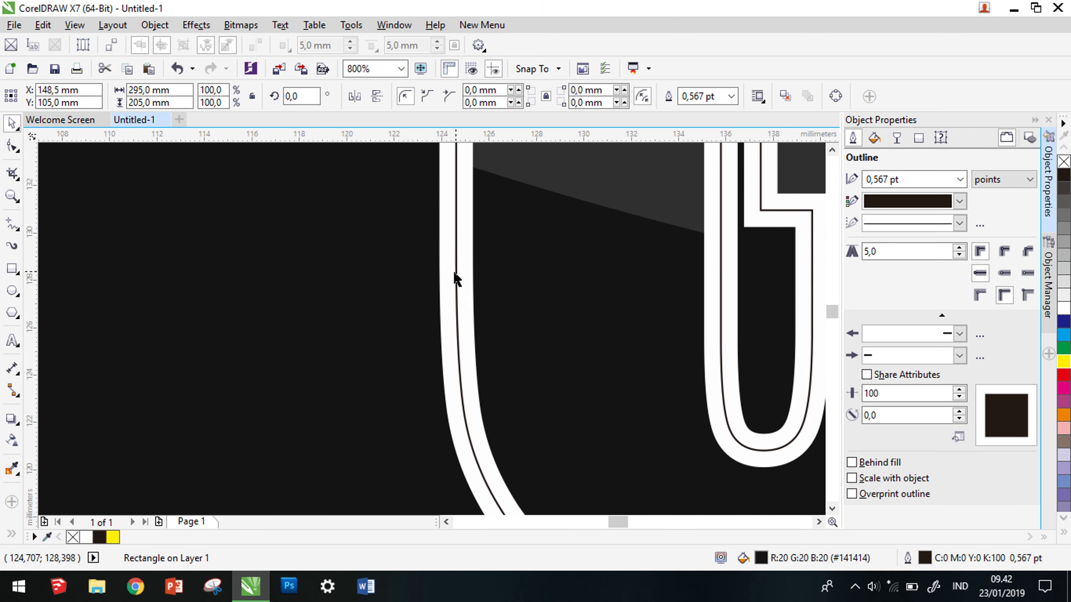
{"action": "left_click", "coordinate": [454, 273]}
{"action": "left_click", "coordinate": [396, 268]}
{"action": "key", "text": "Escape"}
{"action": "scroll", "coordinate": [456, 277], "scroll_direction": "down", "scroll_amount": 3}
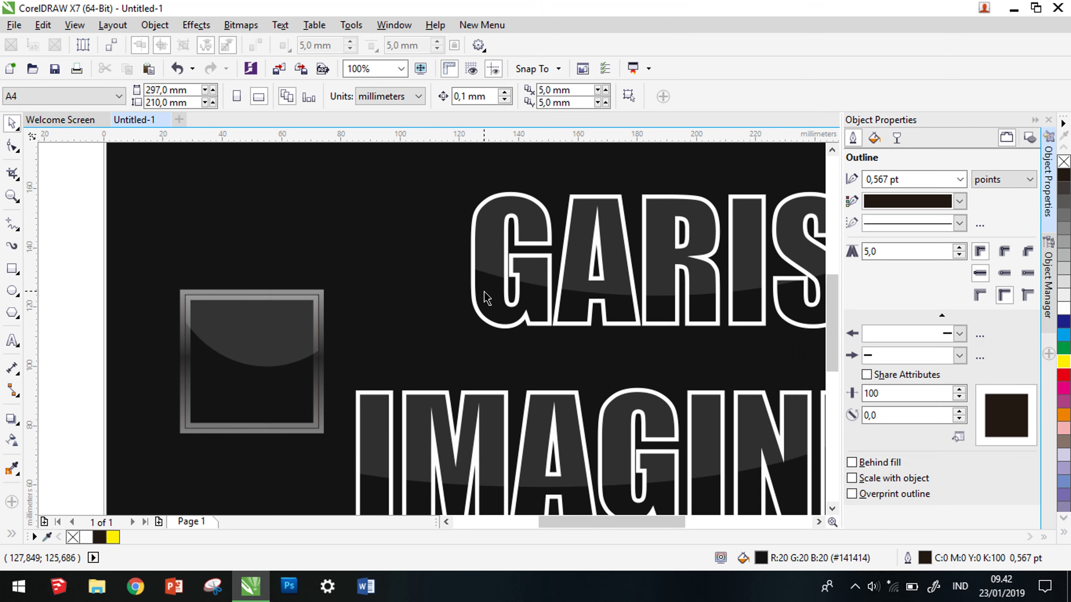
- Try a linear gradient transparency running down the letter "G" on the white-outlined text, and undo it
{"action": "left_click", "coordinate": [477, 292]}
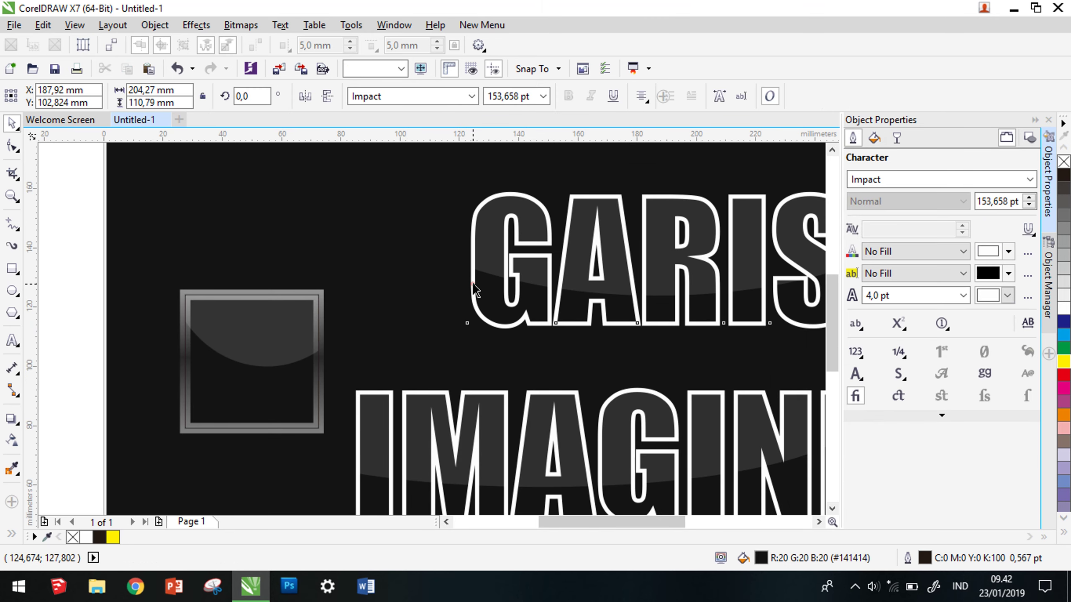
{"action": "left_click", "coordinate": [12, 439]}
{"action": "left_click_drag", "start_coordinate": [502, 244], "coordinate": [509, 292]}
{"action": "scroll", "coordinate": [553, 280], "scroll_direction": "down", "scroll_amount": 2}
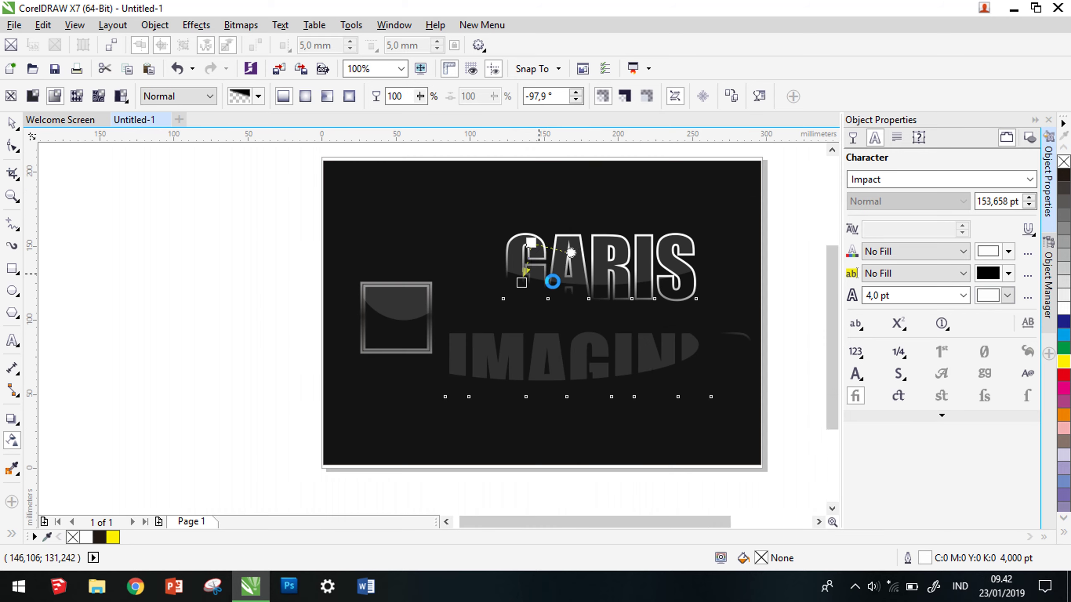
{"action": "left_click", "coordinate": [12, 123]}
{"action": "left_click", "coordinate": [369, 313]}
{"action": "scroll", "coordinate": [610, 265], "scroll_direction": "up", "scroll_amount": 2}
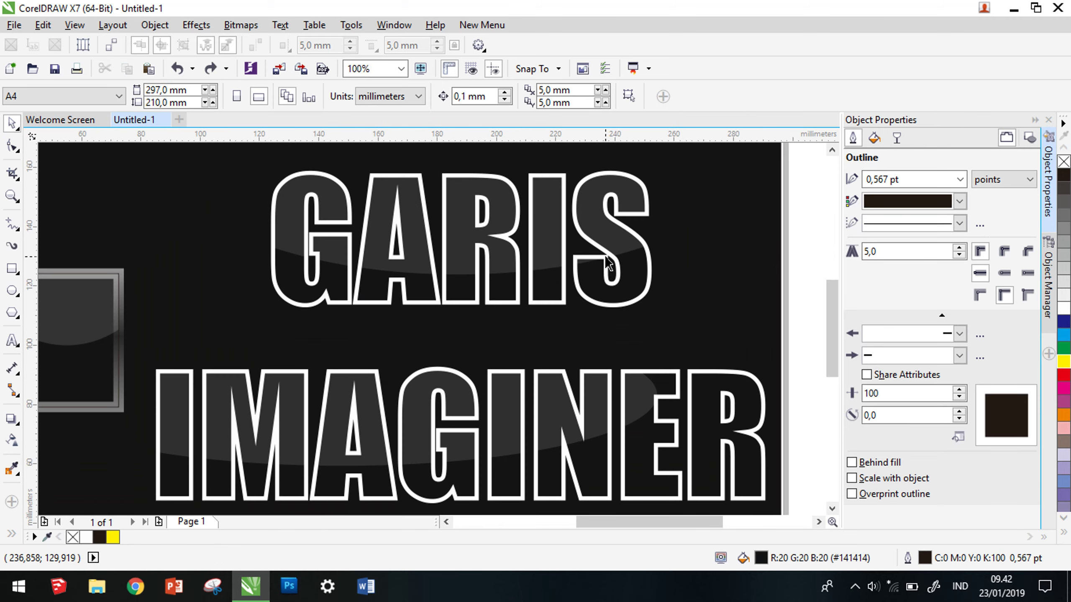
- Try moving the "GARIS" highlight down and to the right of its letters, and undo the move
{"action": "scroll", "coordinate": [610, 258], "scroll_direction": "up", "scroll_amount": 2}
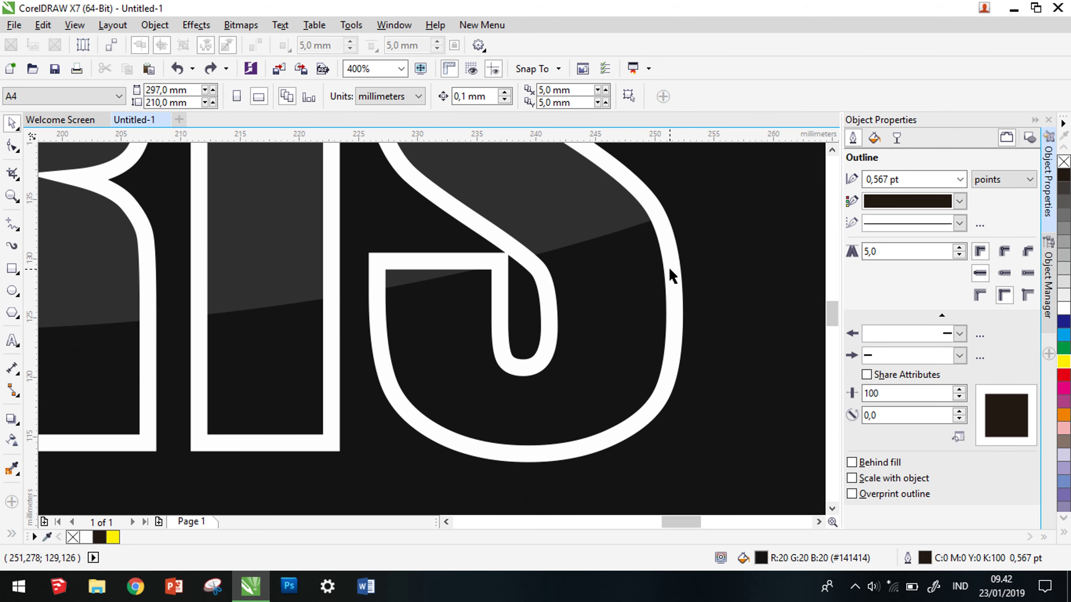
{"action": "scroll", "coordinate": [671, 270], "scroll_direction": "down", "scroll_amount": 2}
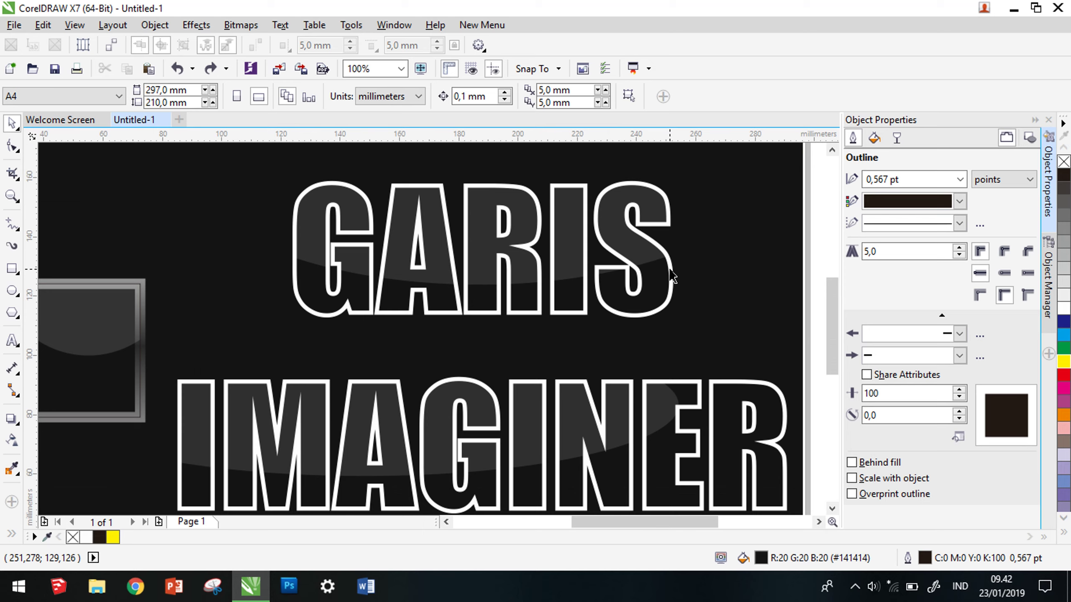
{"action": "left_click", "coordinate": [647, 254]}
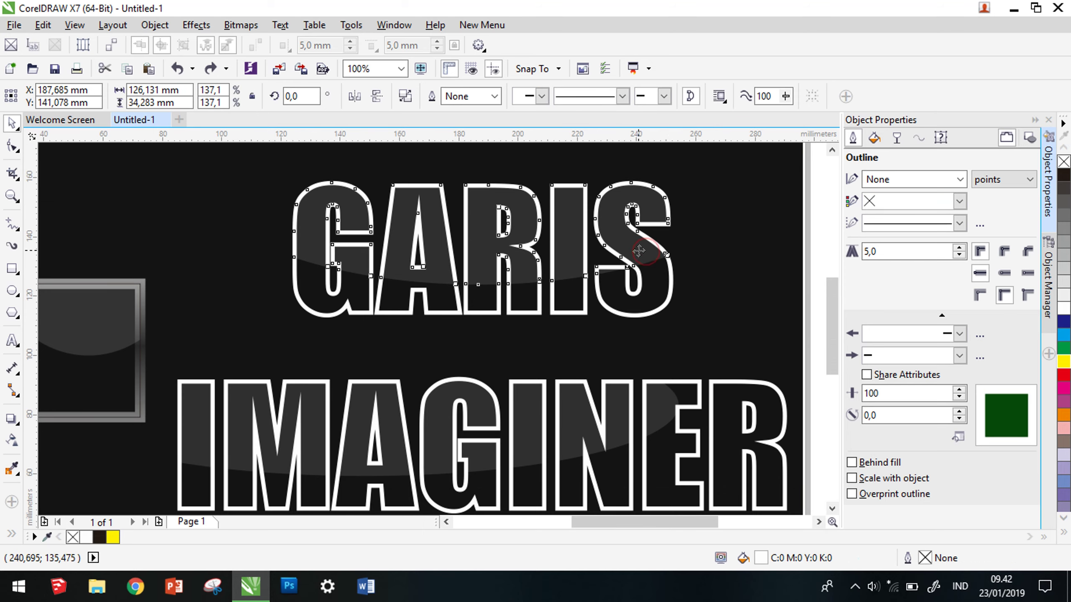
{"action": "left_click_drag", "start_coordinate": [639, 251], "coordinate": [740, 290]}
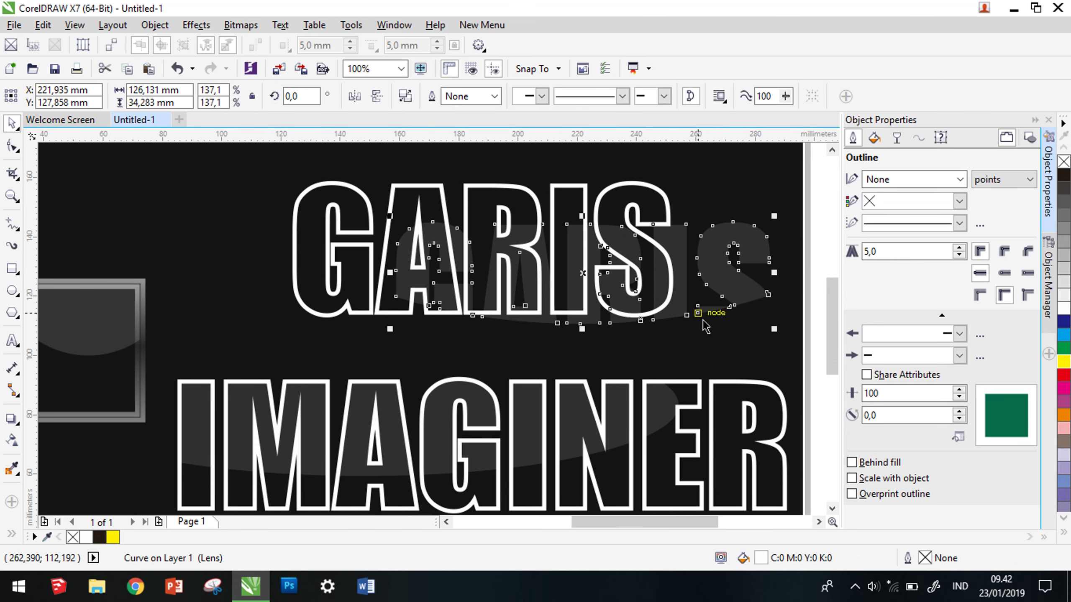
{"action": "scroll", "coordinate": [544, 291], "scroll_direction": "down", "scroll_amount": 1}
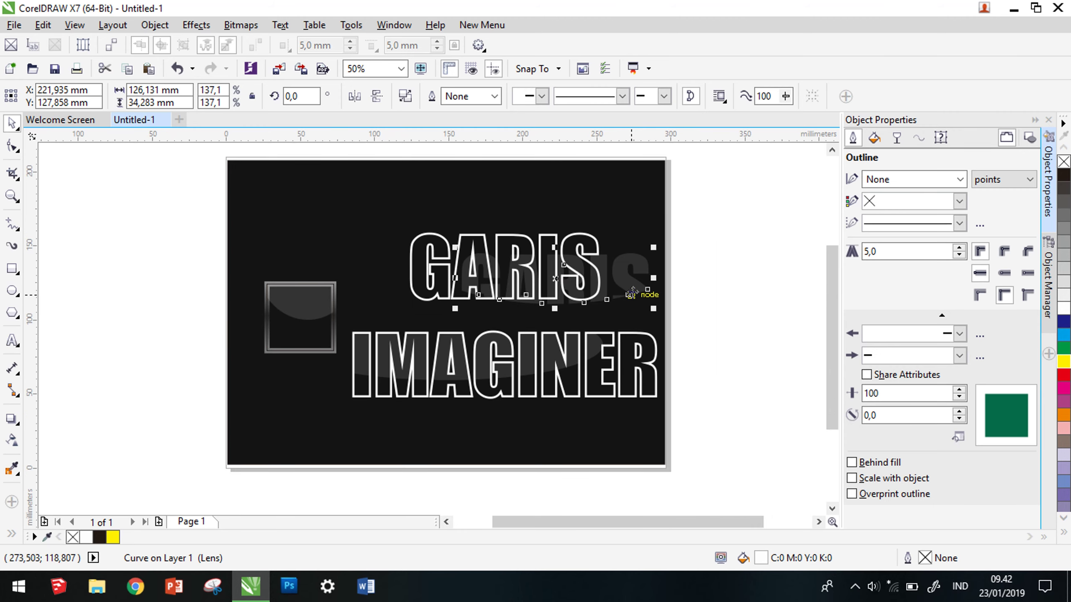
{"action": "key", "text": "ctrl+z"}
- Move the "GARIS" and "IMAGINER" highlight shapes off the lettering, horizontally to the right past the page edge
{"action": "left_click_drag", "start_coordinate": [568, 260], "coordinate": [775, 260]}
{"action": "left_click", "coordinate": [434, 255]}
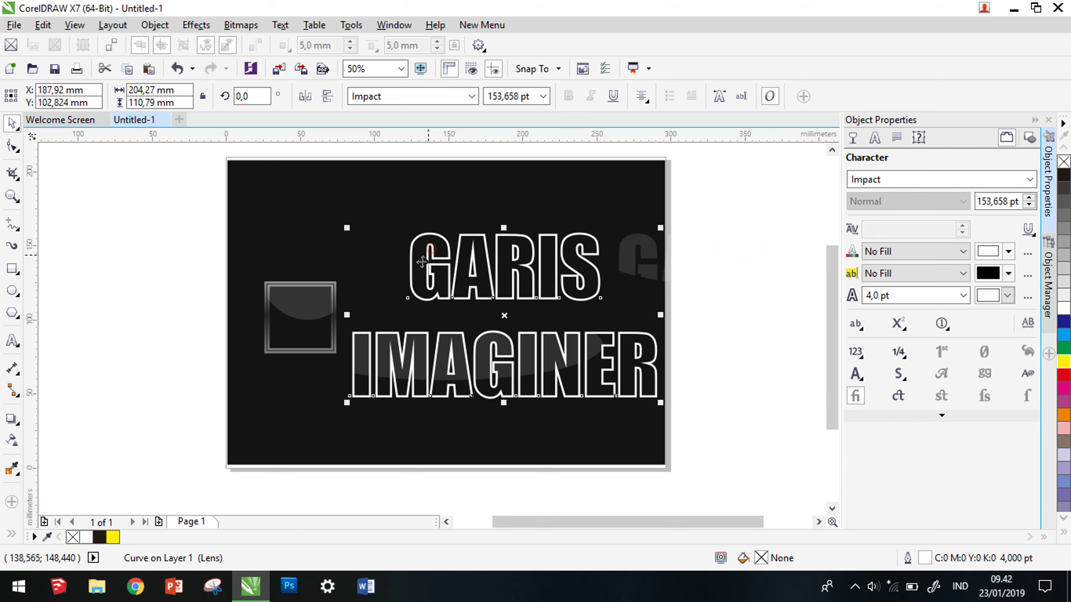
{"action": "left_click", "coordinate": [379, 346]}
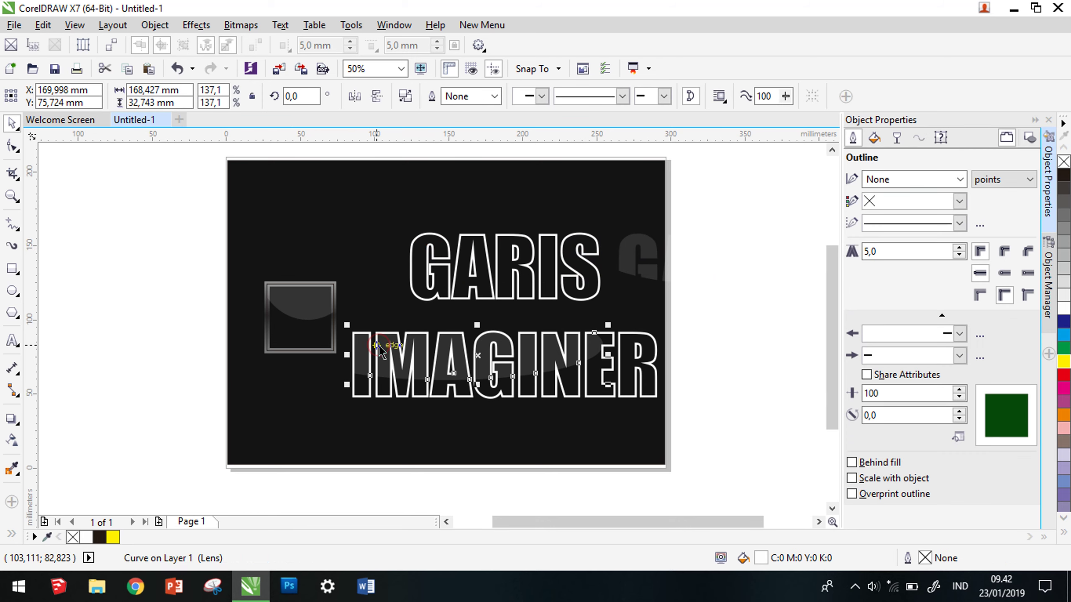
{"action": "left_click_drag", "start_coordinate": [379, 349], "coordinate": [683, 330]}
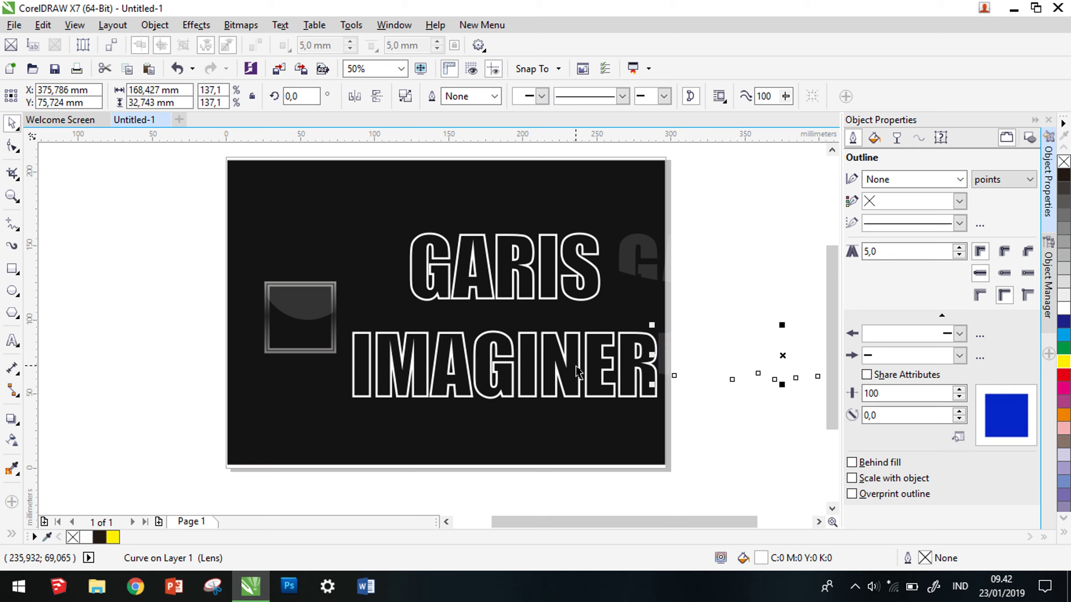
- Apply a vertical linear gradient transparency to the outlined text, running from the top of "GARIS" to below "IMAGINER"
{"action": "left_click", "coordinate": [567, 363]}
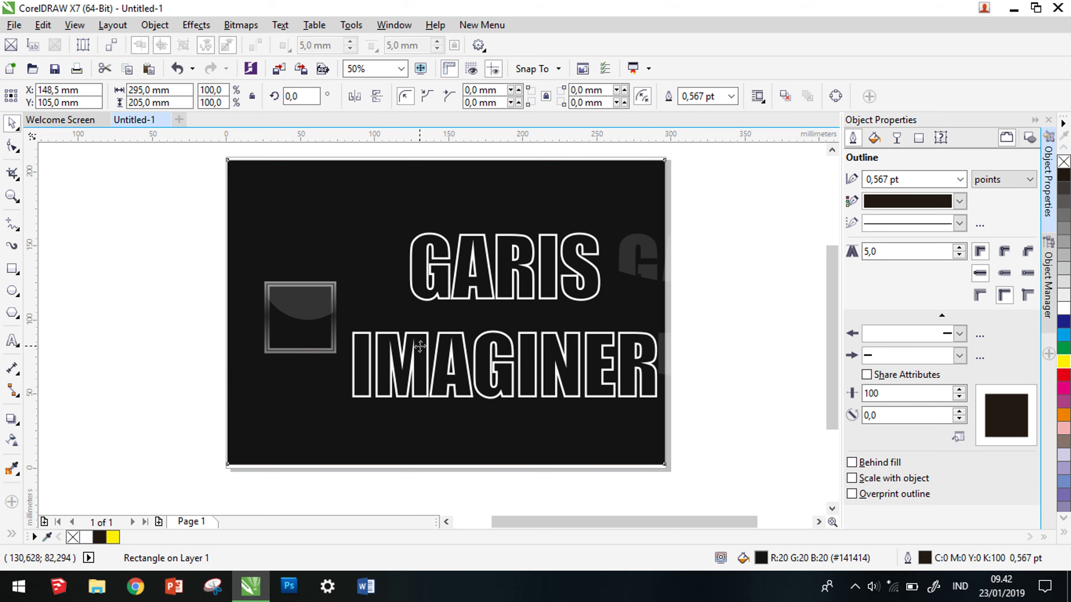
{"action": "left_click", "coordinate": [413, 366]}
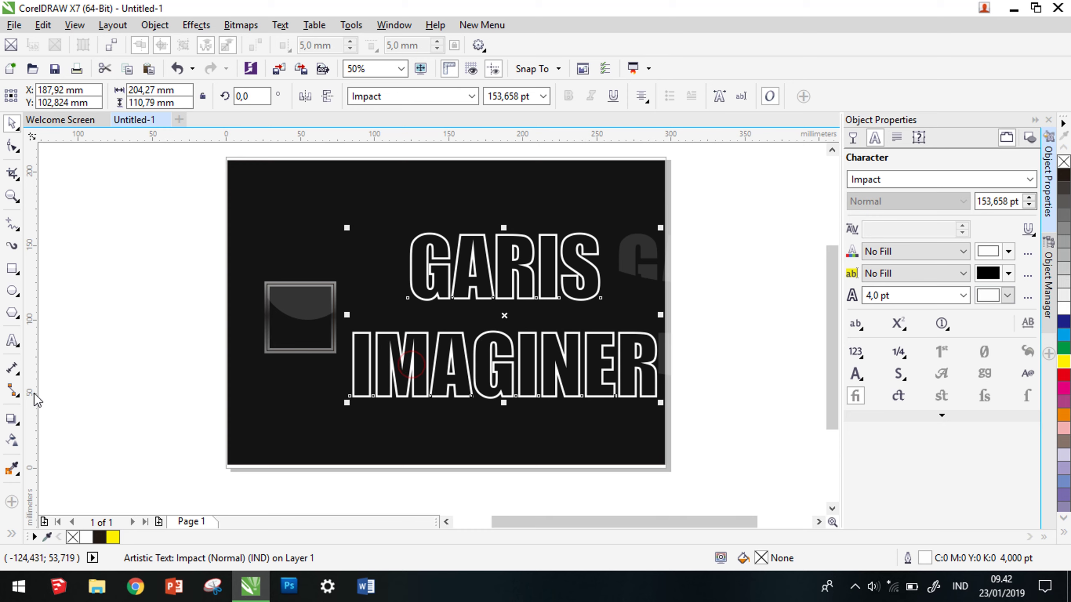
{"action": "left_click", "coordinate": [12, 441]}
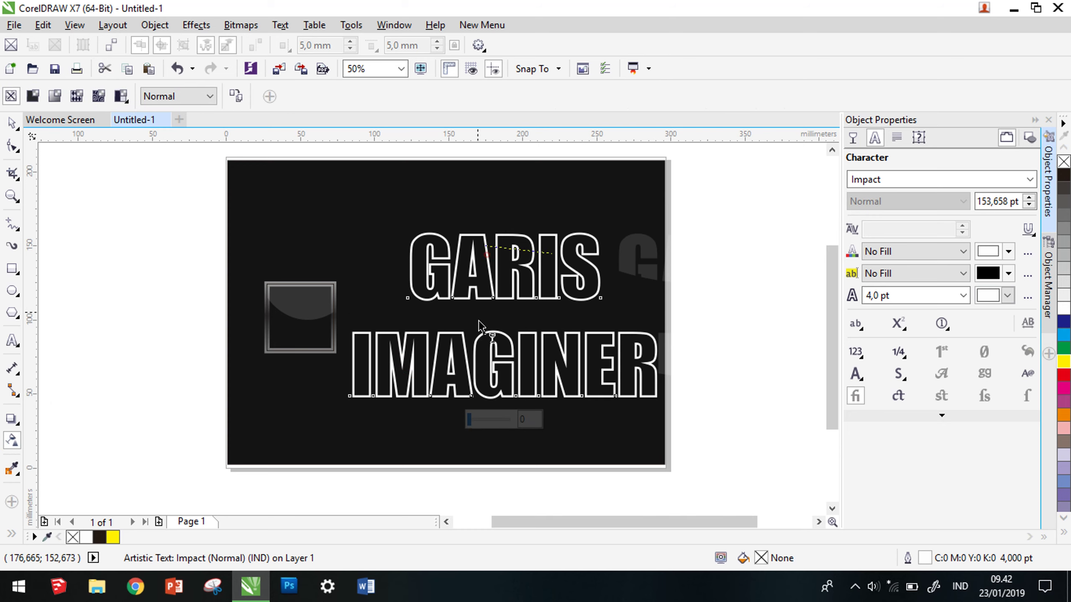
{"action": "left_click_drag", "start_coordinate": [486, 244], "coordinate": [485, 423]}
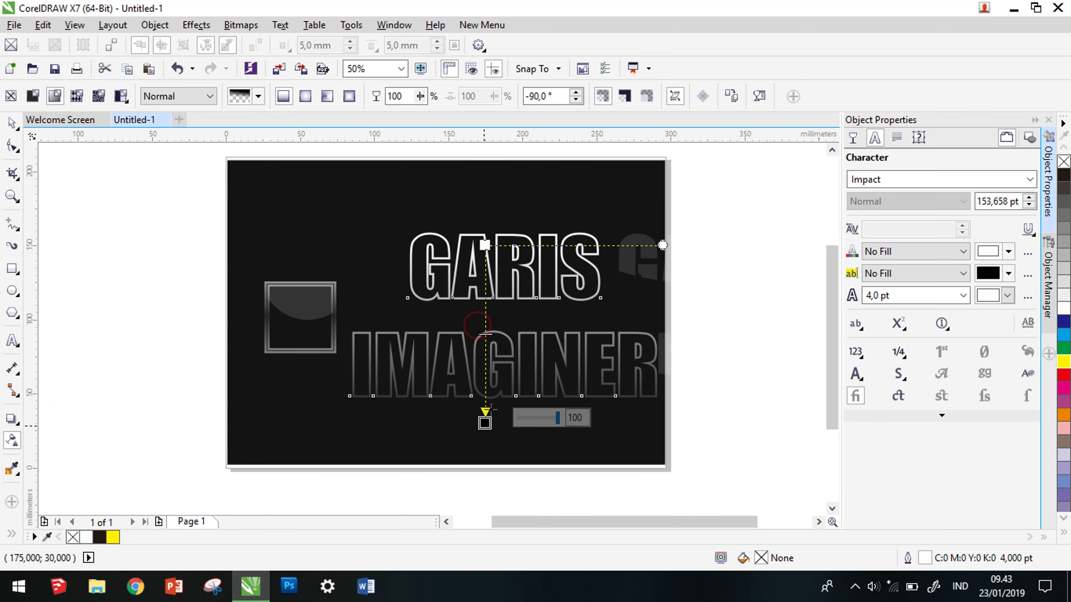
{"action": "mouse_move", "coordinate": [488, 246]}
{"action": "left_mouse_down"}
{"action": "mouse_move", "coordinate": [491, 224]}
{"action": "mouse_move", "coordinate": [485, 327]}
{"action": "mouse_move", "coordinate": [485, 239]}
{"action": "left_mouse_up"}
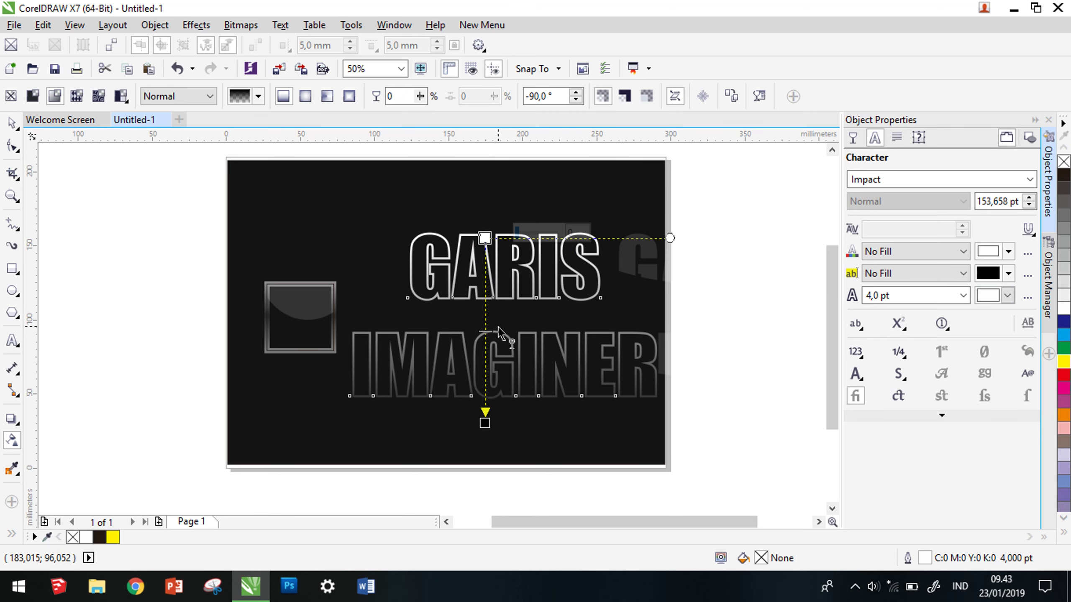
- Add a black node at 19% on the text's transparency gradient, at the middle of "GARIS"
{"action": "left_click", "coordinate": [486, 272]}
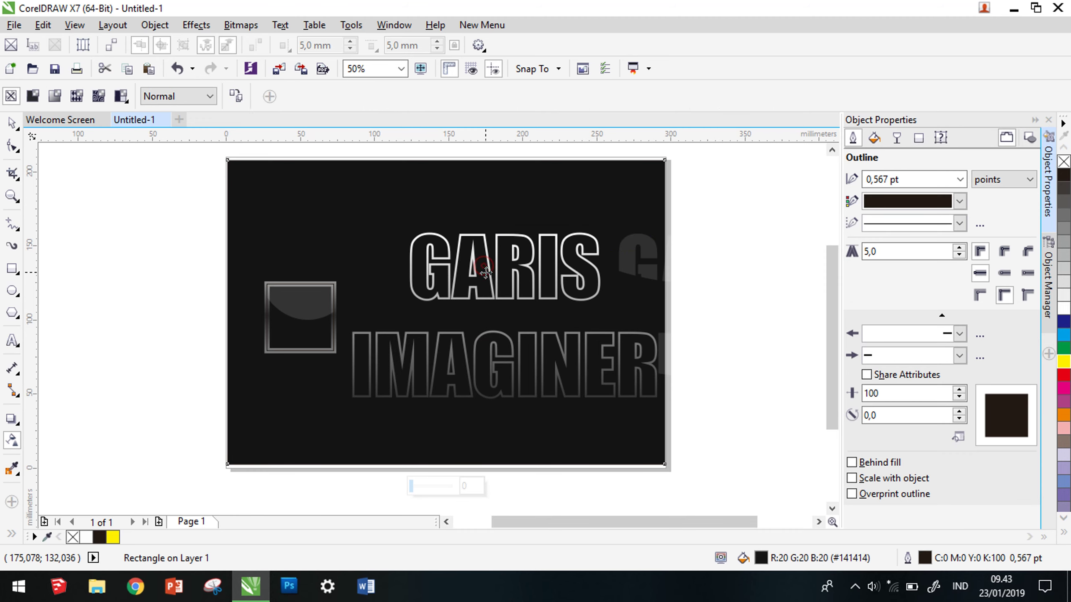
{"action": "left_click", "coordinate": [486, 236]}
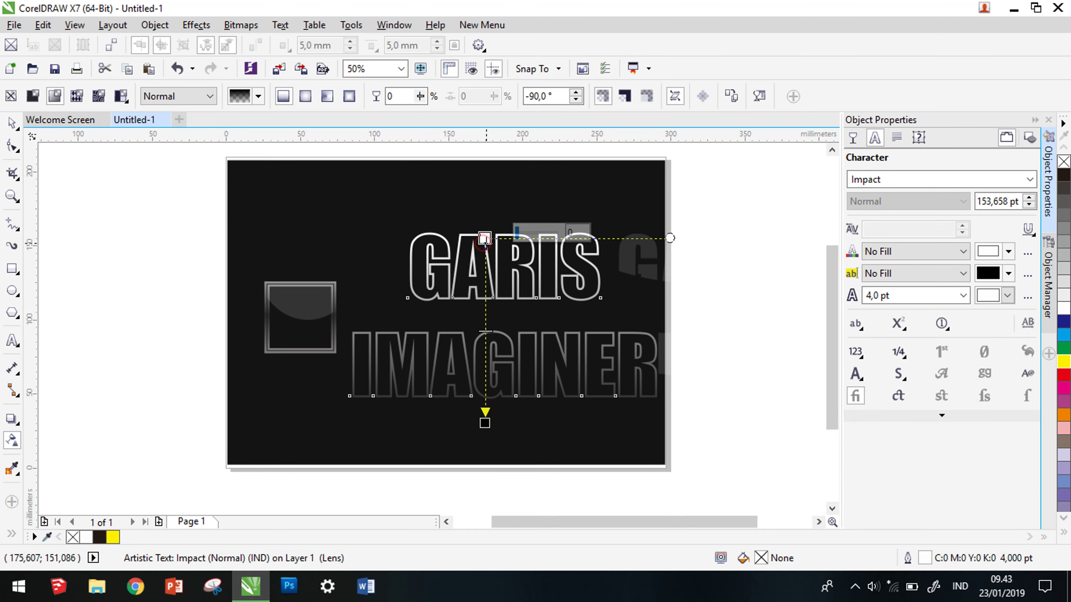
{"action": "double_click", "coordinate": [485, 269]}
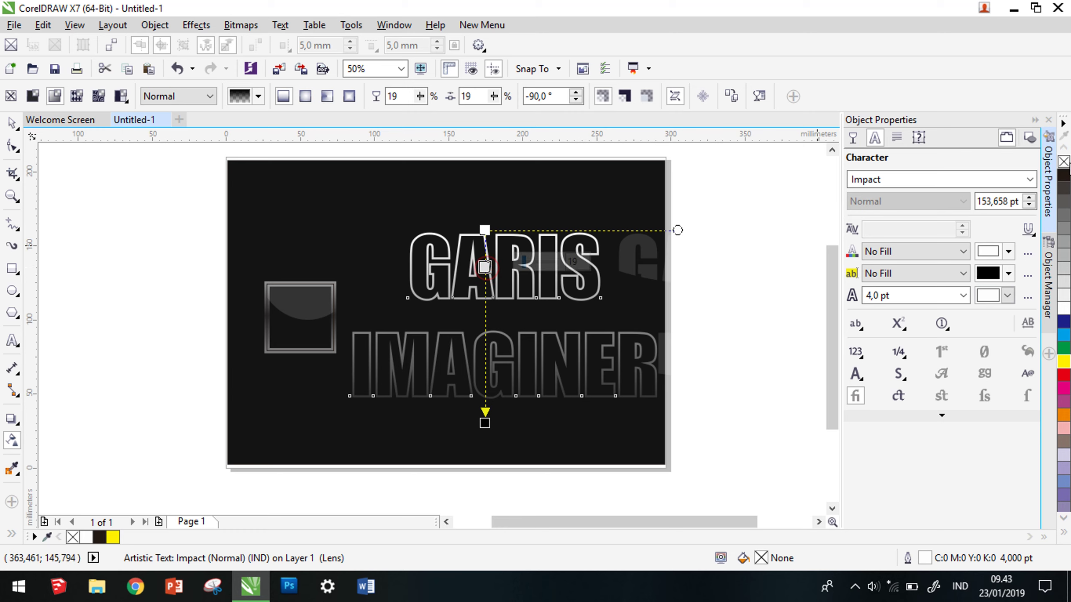
{"action": "left_click", "coordinate": [1064, 175]}
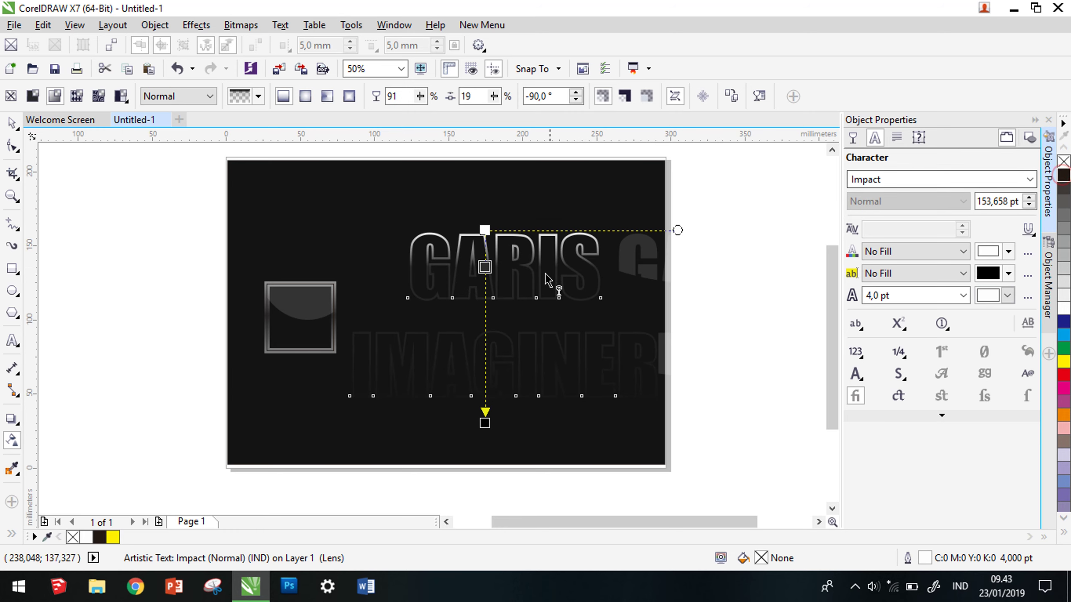
- Add white transparency nodes at 34% and 53%, at the base of "GARIS" and the top edge of "IMAGINER"
{"action": "double_click", "coordinate": [485, 297]}
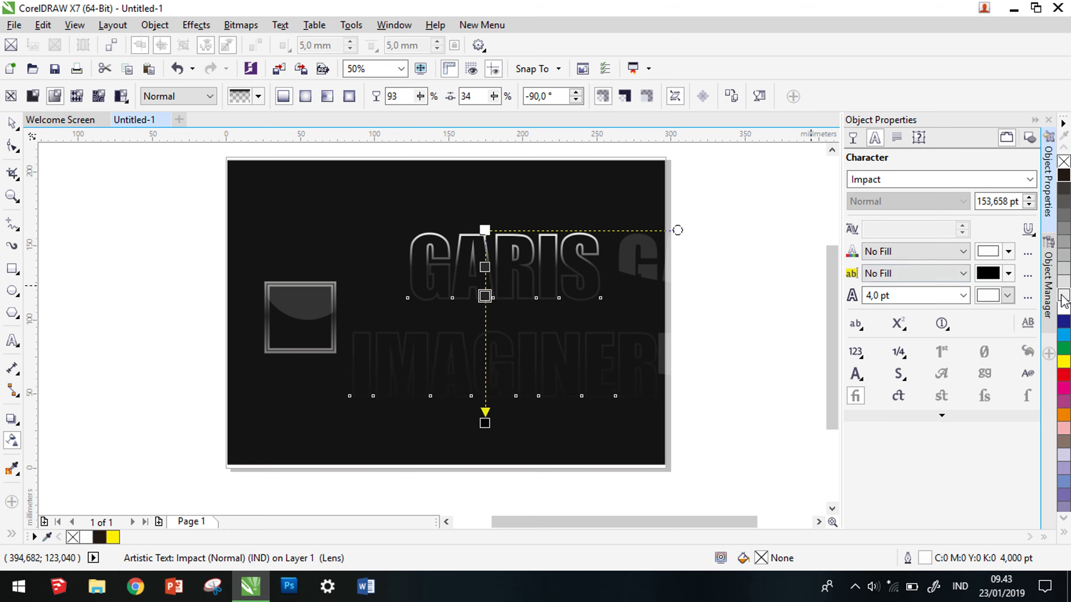
{"action": "left_click", "coordinate": [1063, 309]}
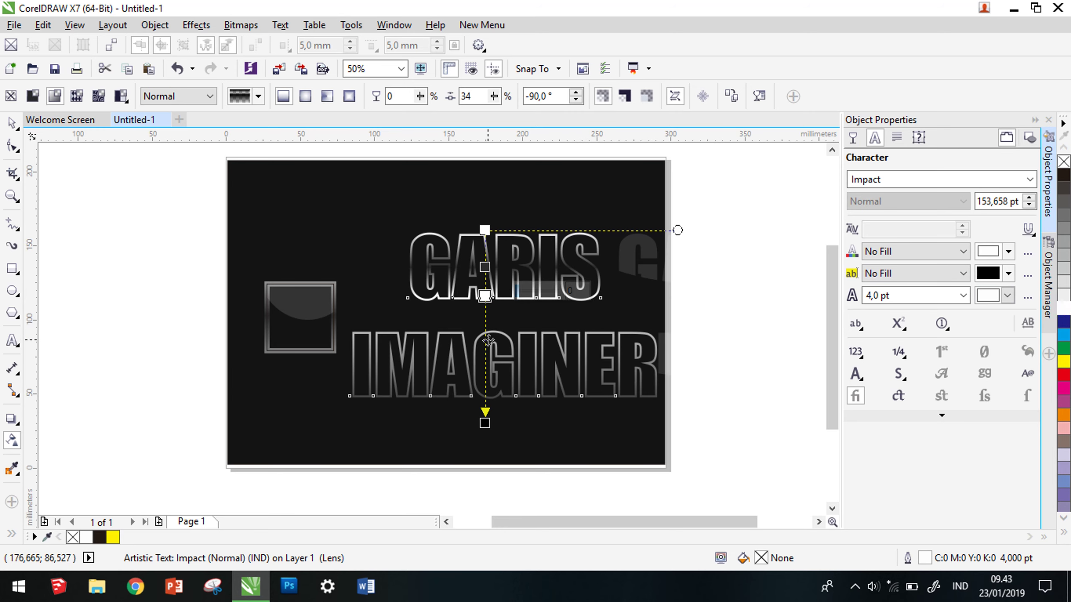
{"action": "double_click", "coordinate": [485, 334]}
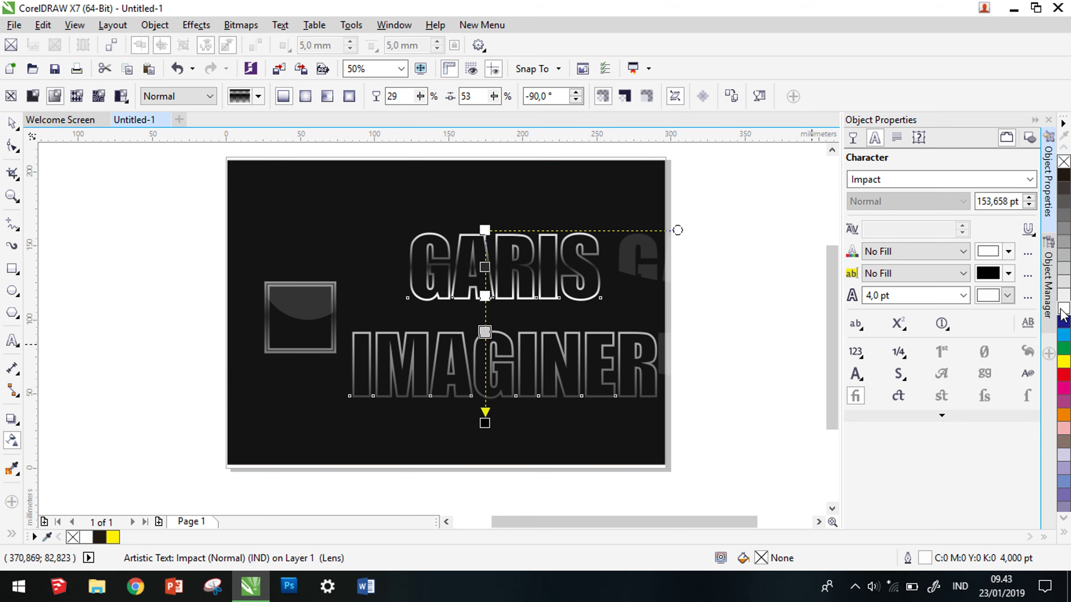
{"action": "left_click", "coordinate": [488, 367]}
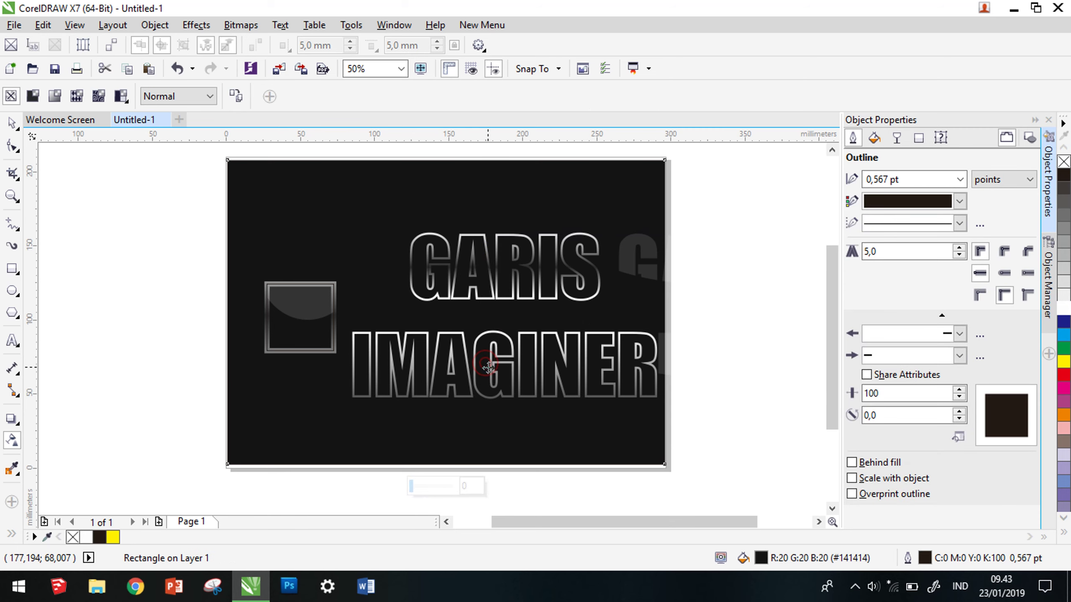
{"action": "left_click", "coordinate": [491, 333]}
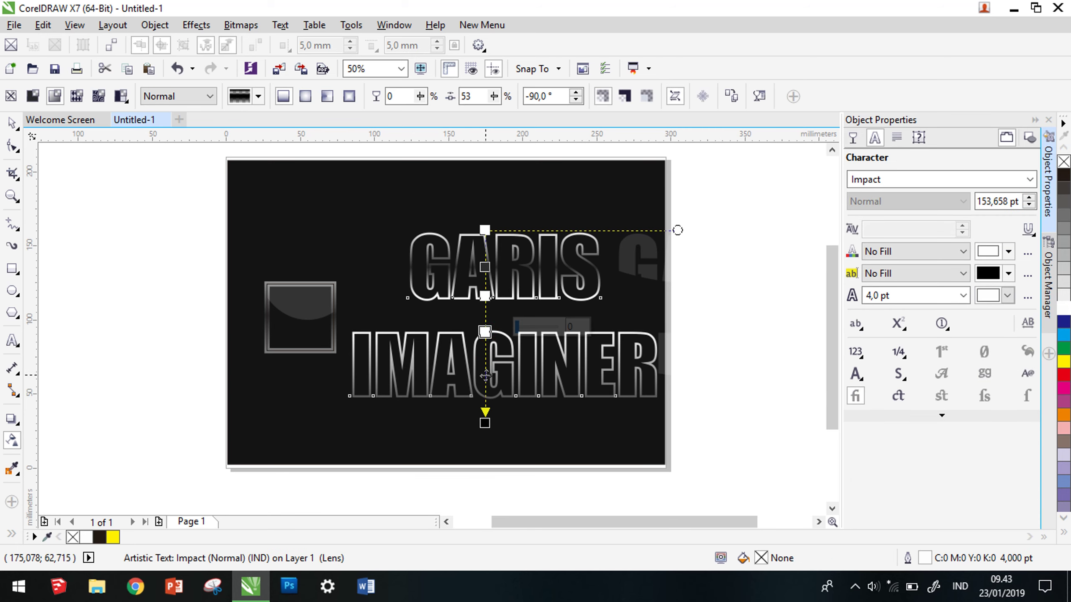
- Try to add another transparency node on the gradient partway down the "IMAGINER" letters
{"action": "left_click", "coordinate": [485, 375]}
{"action": "left_click", "coordinate": [486, 369]}
{"action": "left_click", "coordinate": [485, 370]}
{"action": "left_click", "coordinate": [487, 371]}
{"action": "left_click", "coordinate": [485, 368]}
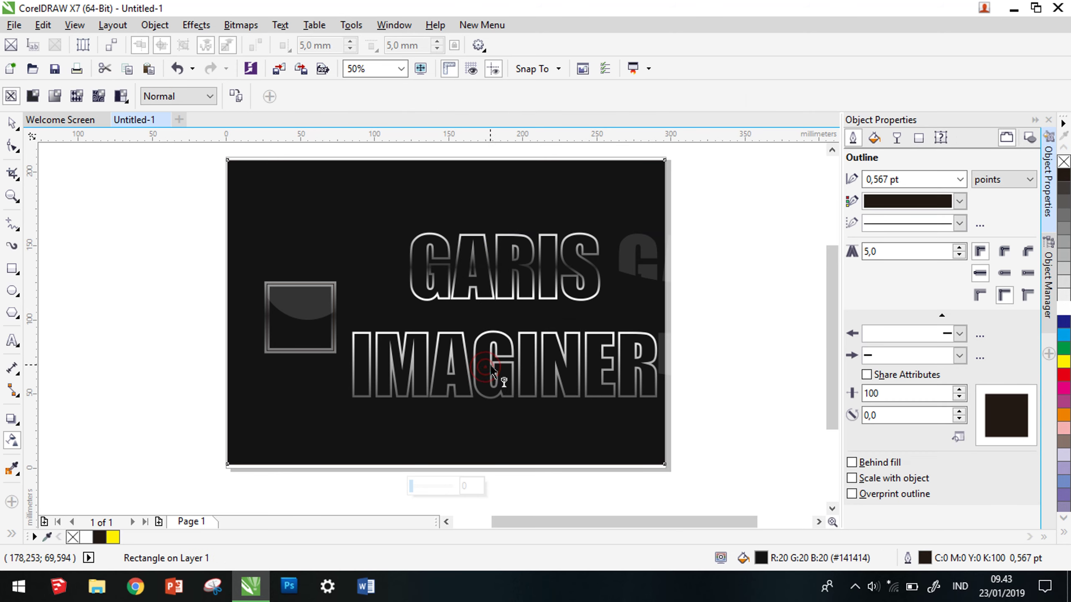
{"action": "left_click", "coordinate": [486, 365]}
{"action": "left_click", "coordinate": [485, 371]}
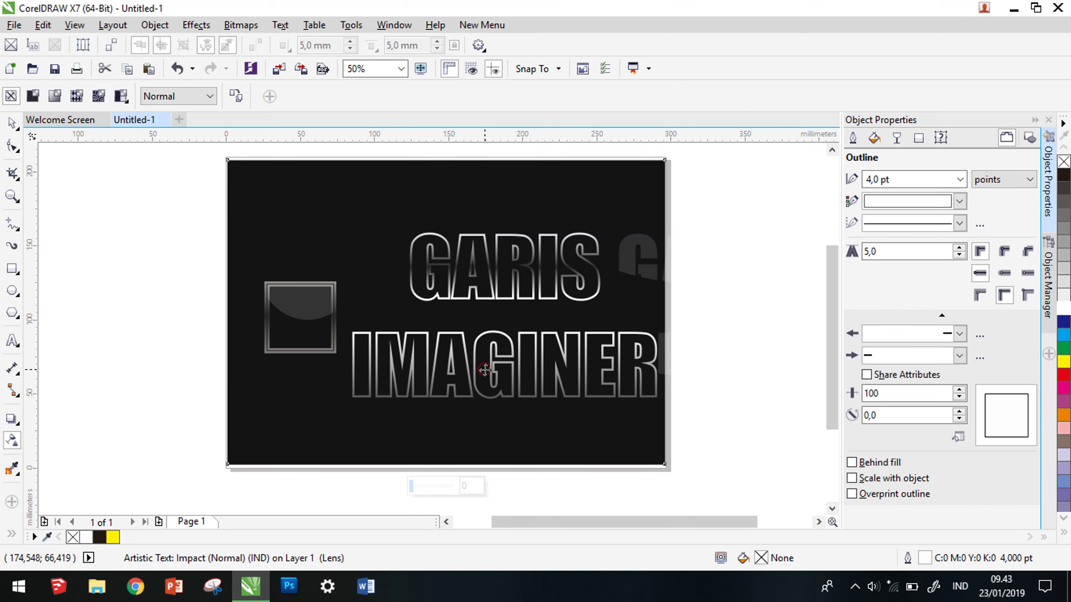
{"action": "left_click", "coordinate": [485, 347]}
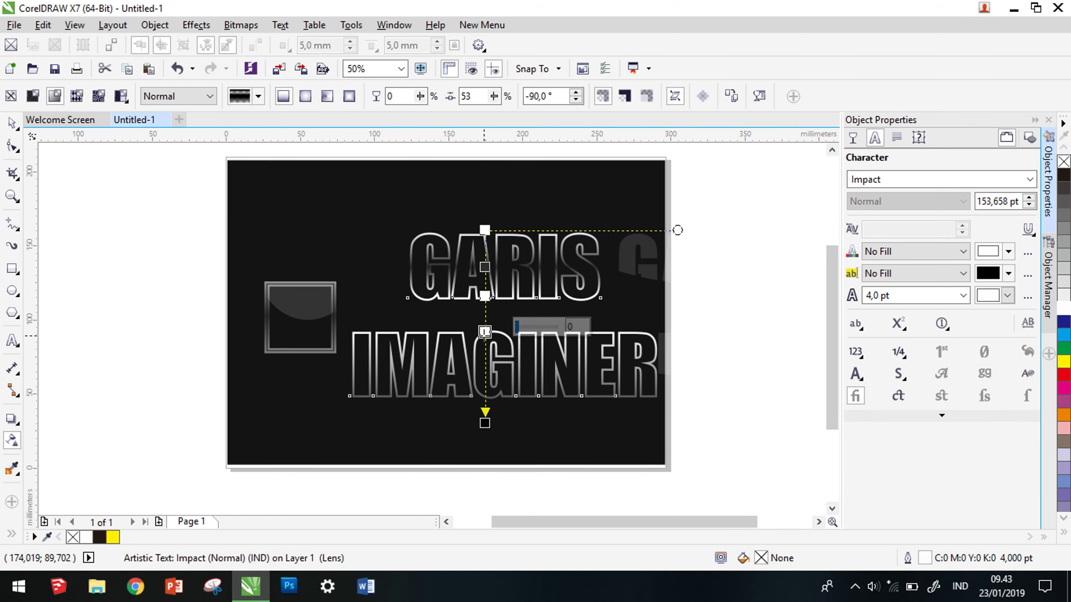
{"action": "left_click", "coordinate": [486, 384]}
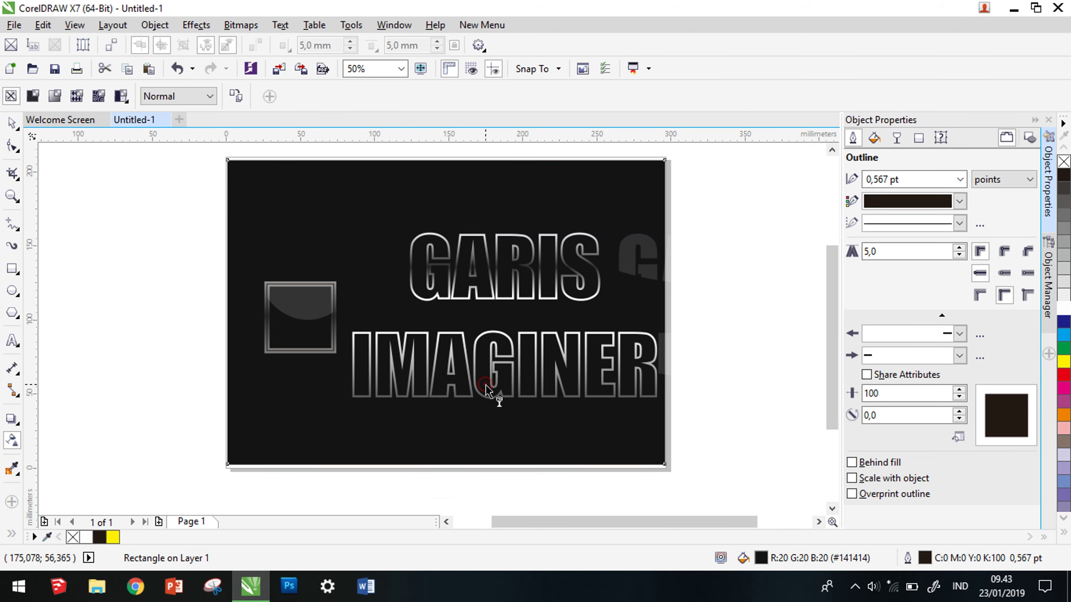
{"action": "left_click", "coordinate": [483, 399]}
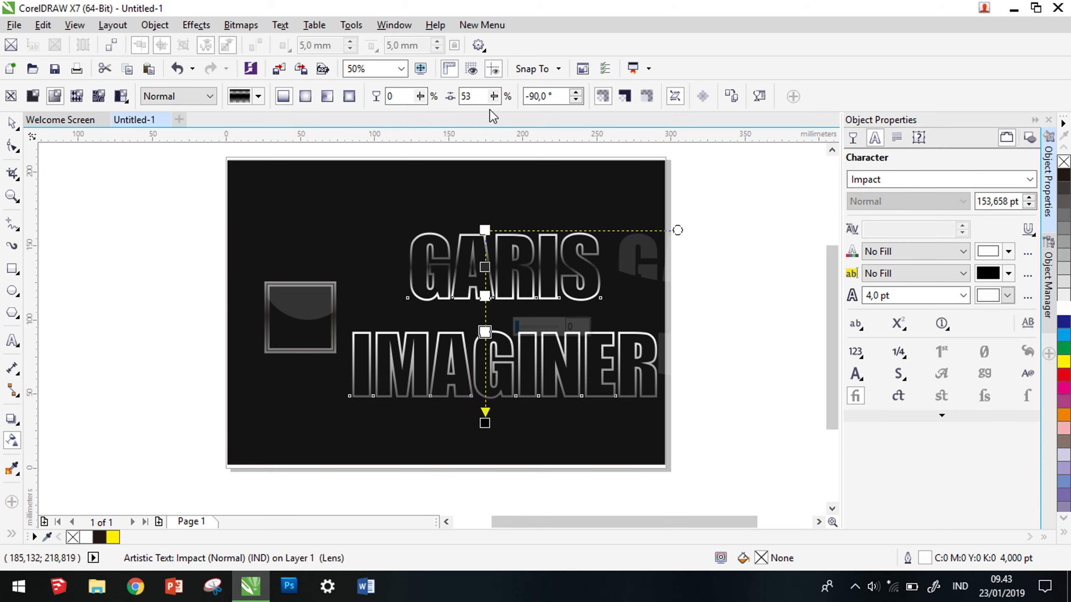
- Raise the end node of the transparency gradient to just below "IMAGINER" and set it to white
{"action": "left_click", "coordinate": [486, 418]}
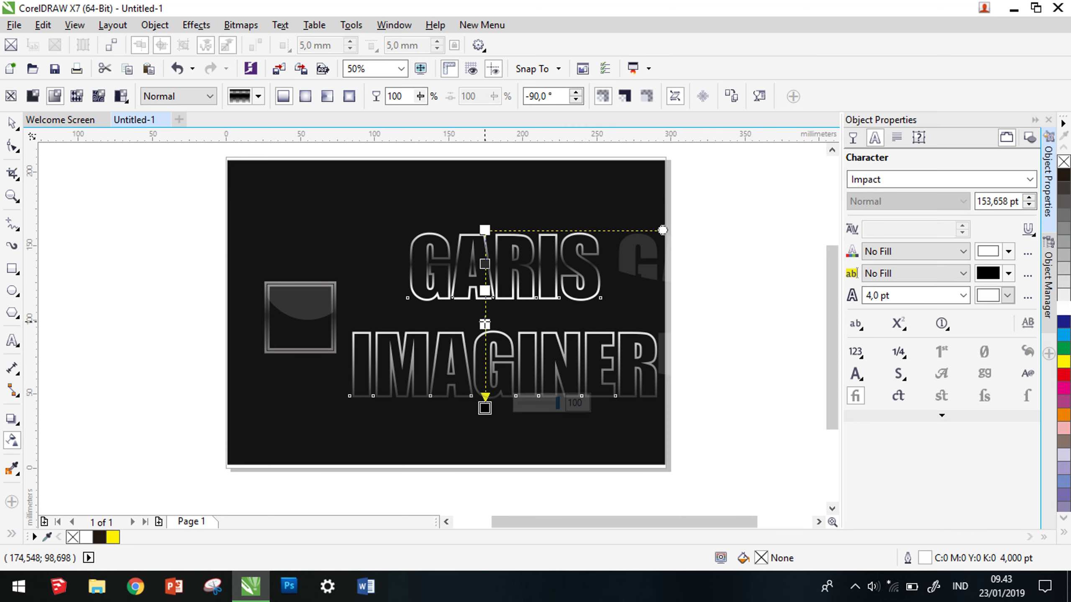
{"action": "left_click", "coordinate": [484, 409]}
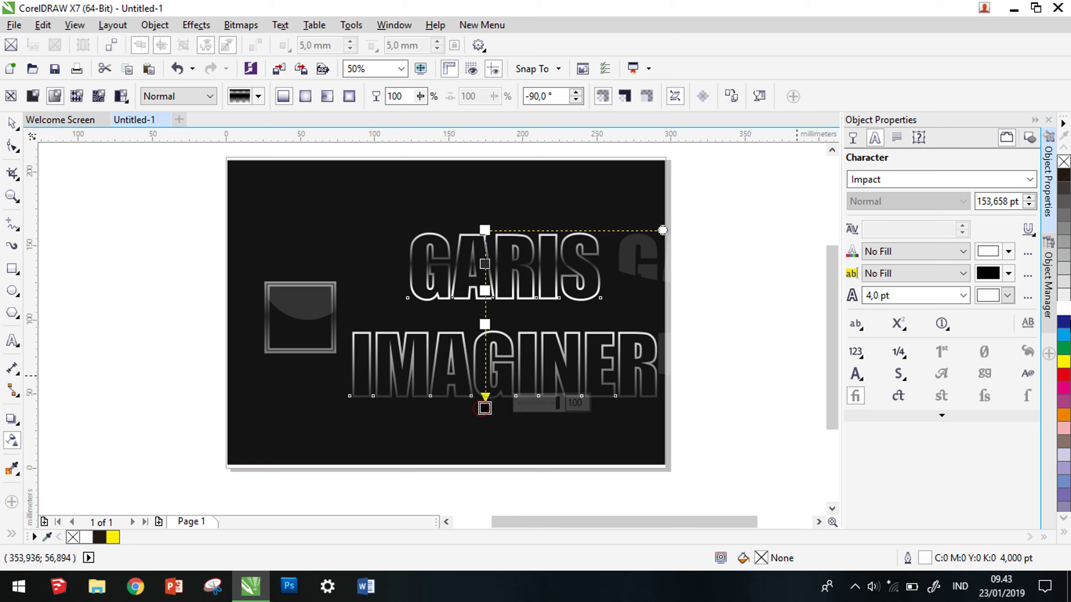
{"action": "left_click", "coordinate": [1062, 312]}
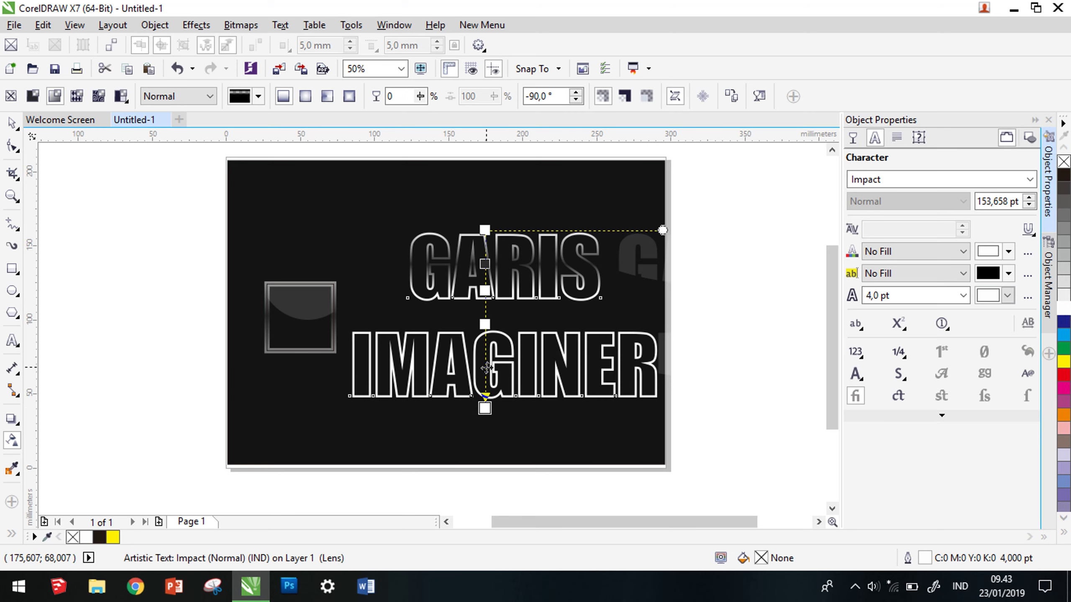
- Shift the whole transparency gradient slightly to the right across the lettering, keeping it vertical at -90°
{"action": "left_click", "coordinate": [485, 368]}
{"action": "left_click", "coordinate": [490, 370]}
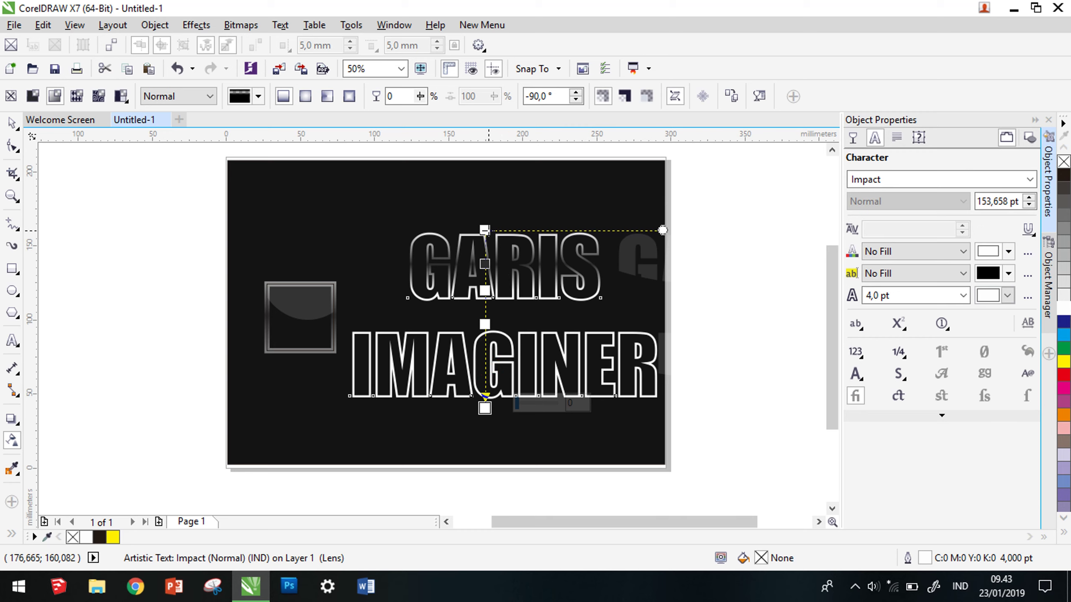
{"action": "left_click_drag", "start_coordinate": [484, 230], "coordinate": [500, 230]}
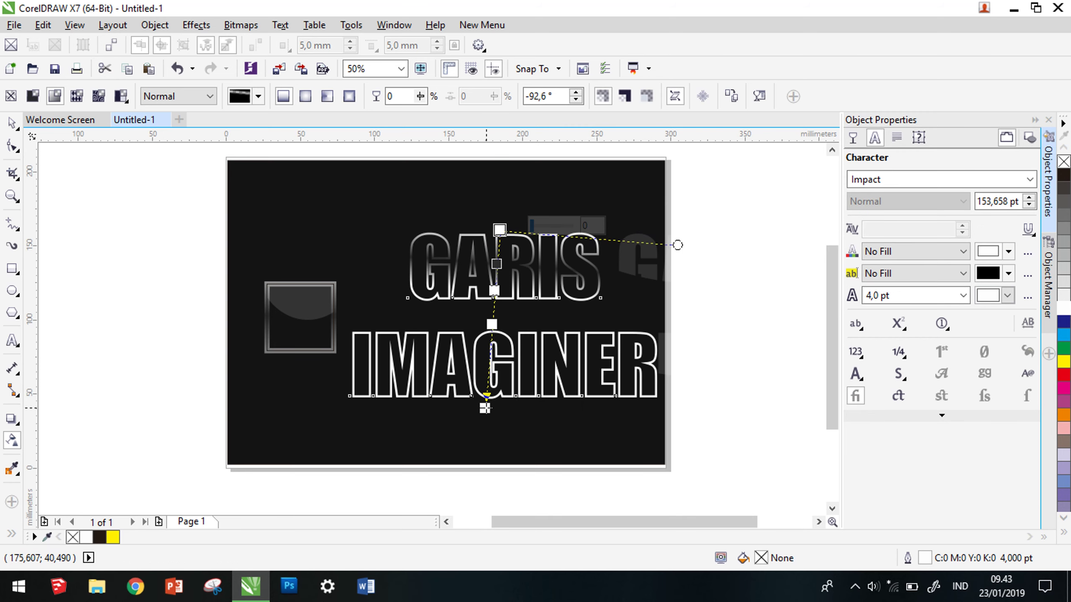
{"action": "left_click_drag", "start_coordinate": [485, 407], "coordinate": [499, 408]}
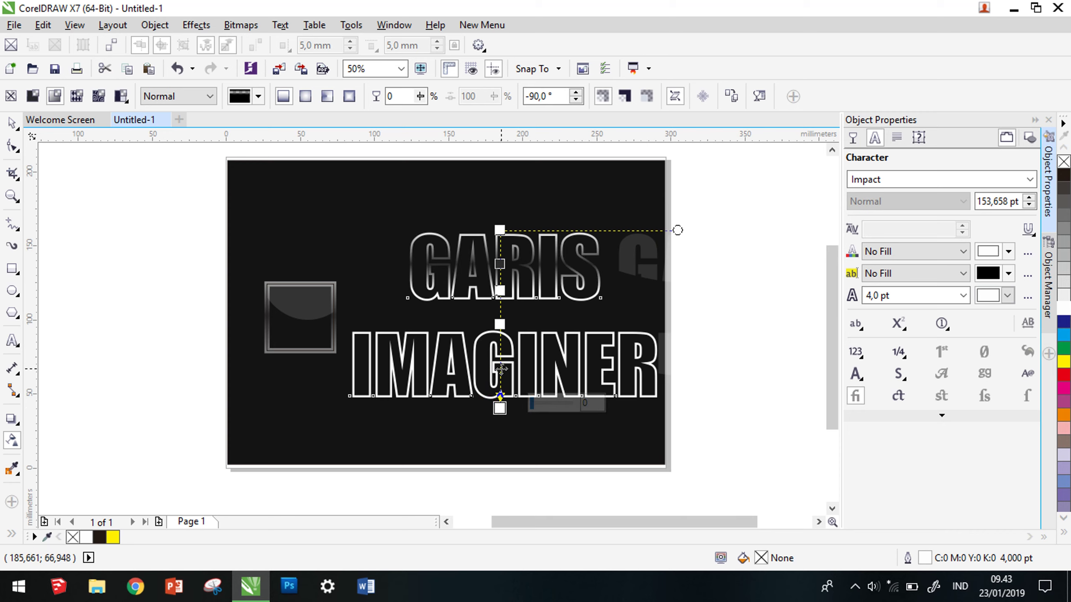
- Add a black transparency node midway down "IMAGINER", raise the gradient's end to the letters' base, and position the node at 78%
{"action": "double_click", "coordinate": [499, 362]}
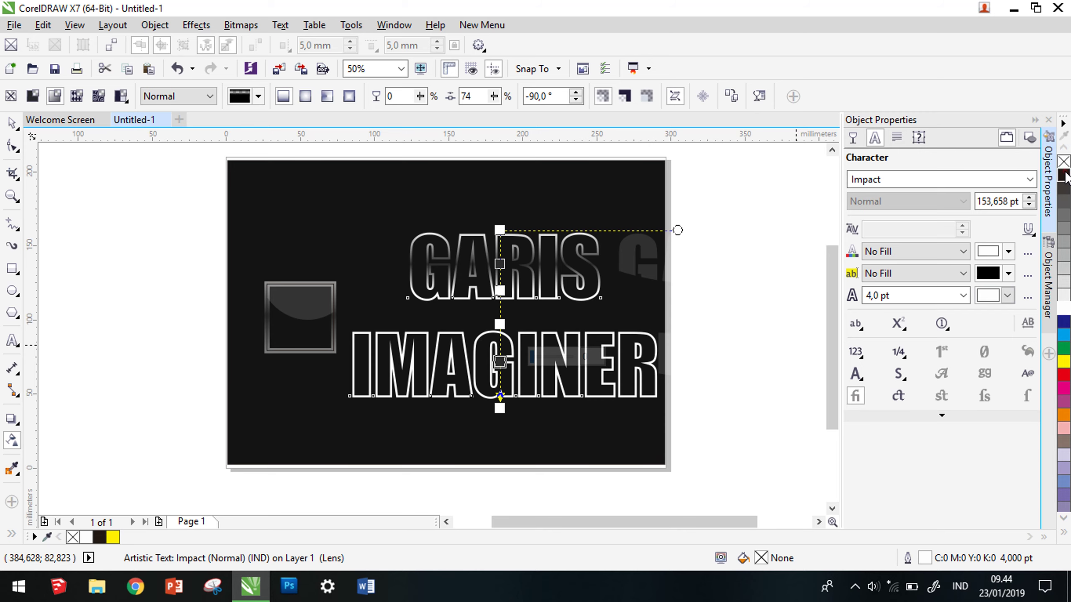
{"action": "left_click", "coordinate": [1066, 174]}
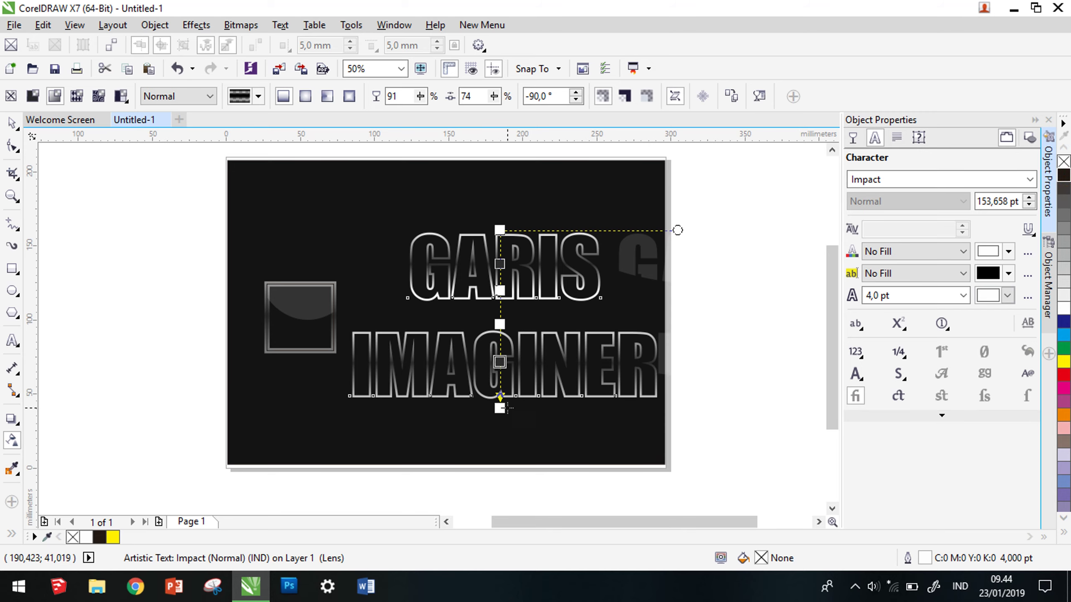
{"action": "left_click_drag", "start_coordinate": [500, 408], "coordinate": [500, 400]}
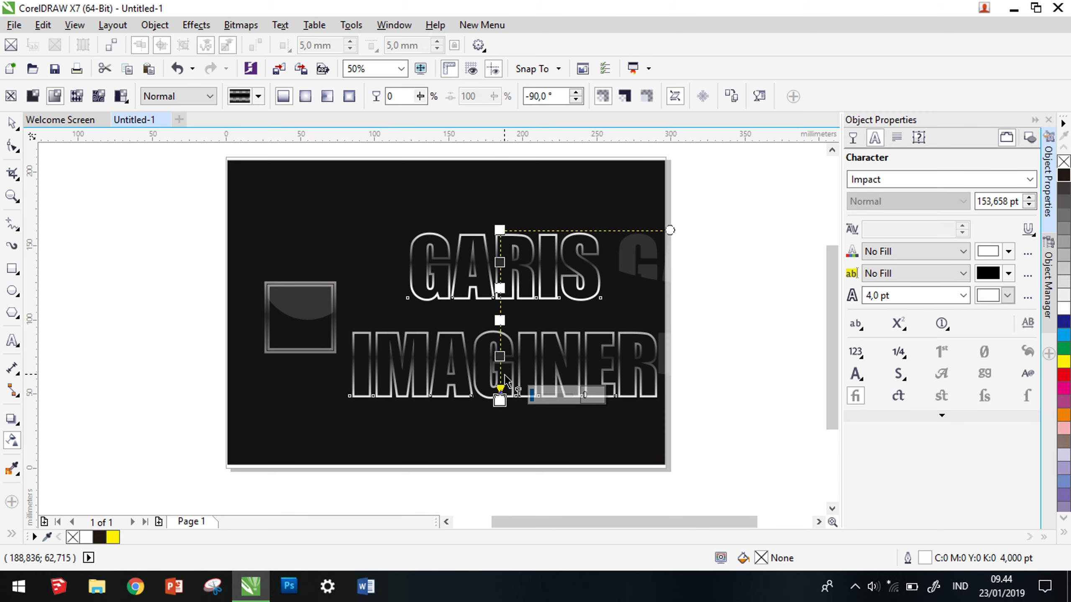
{"action": "left_click_drag", "start_coordinate": [502, 355], "coordinate": [501, 364]}
- Move the "IMAGINER" and "GARIS" highlight shapes back onto their matching letters
{"action": "left_click", "coordinate": [11, 122]}
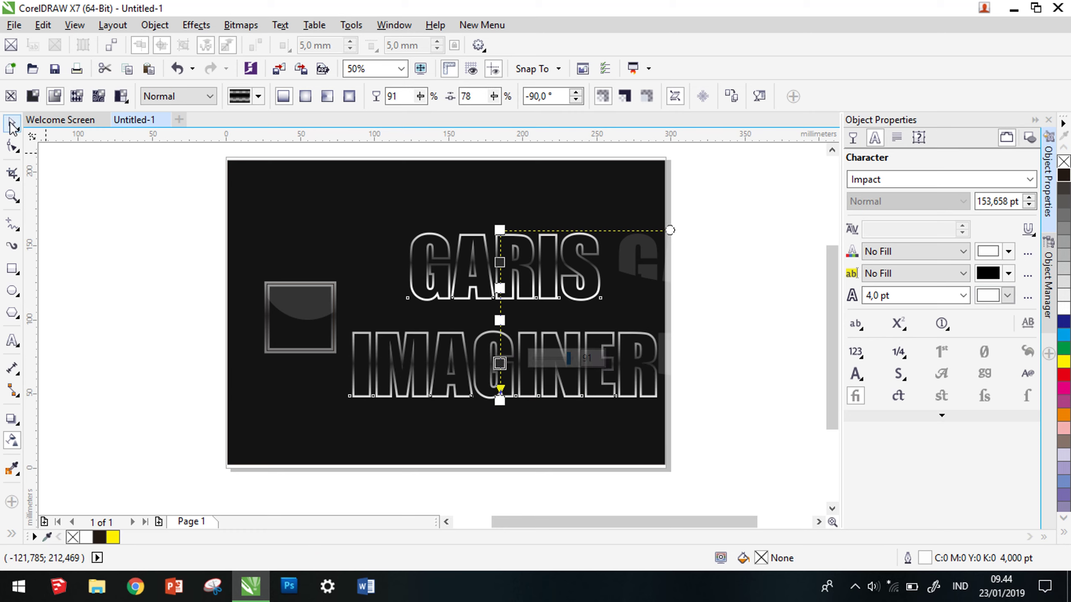
{"action": "left_click_drag", "start_coordinate": [689, 353], "coordinate": [392, 360]}
{"action": "left_click_drag", "start_coordinate": [624, 260], "coordinate": [422, 257]}
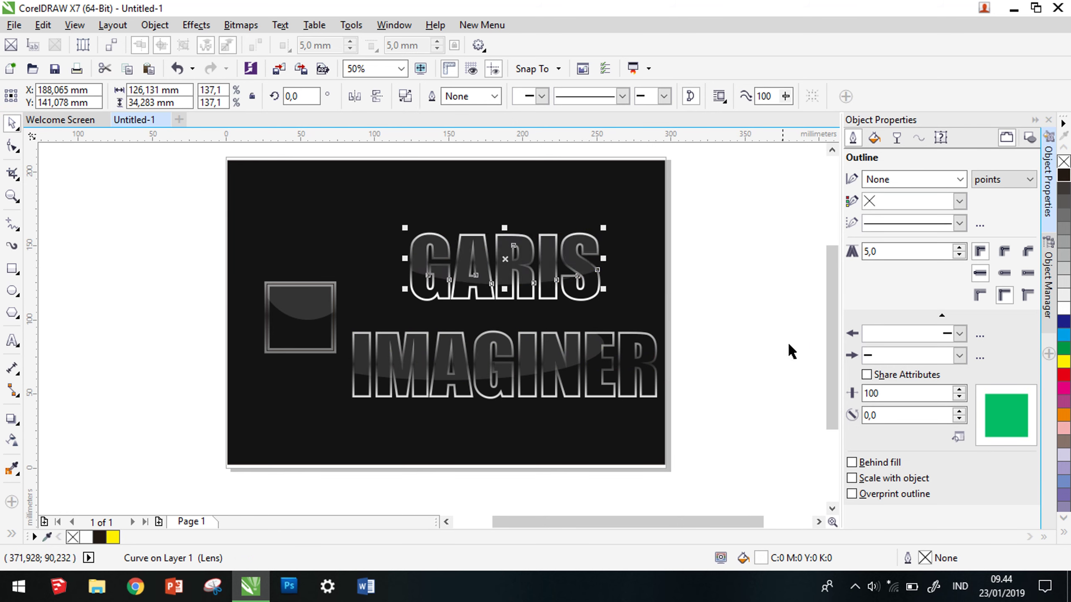
- Change the outline colour of the "GARIS IMAGINER" text to yellow
{"action": "left_click", "coordinate": [798, 352]}
{"action": "scroll", "coordinate": [653, 424], "scroll_direction": "up", "scroll_amount": 2}
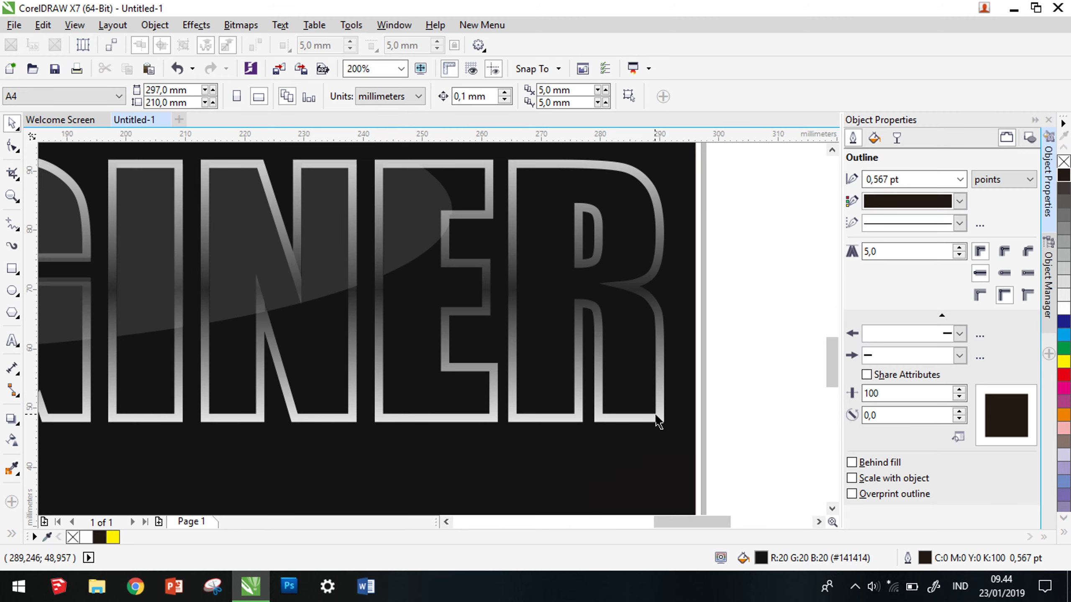
{"action": "left_click", "coordinate": [651, 419]}
{"action": "right_click", "coordinate": [113, 537]}
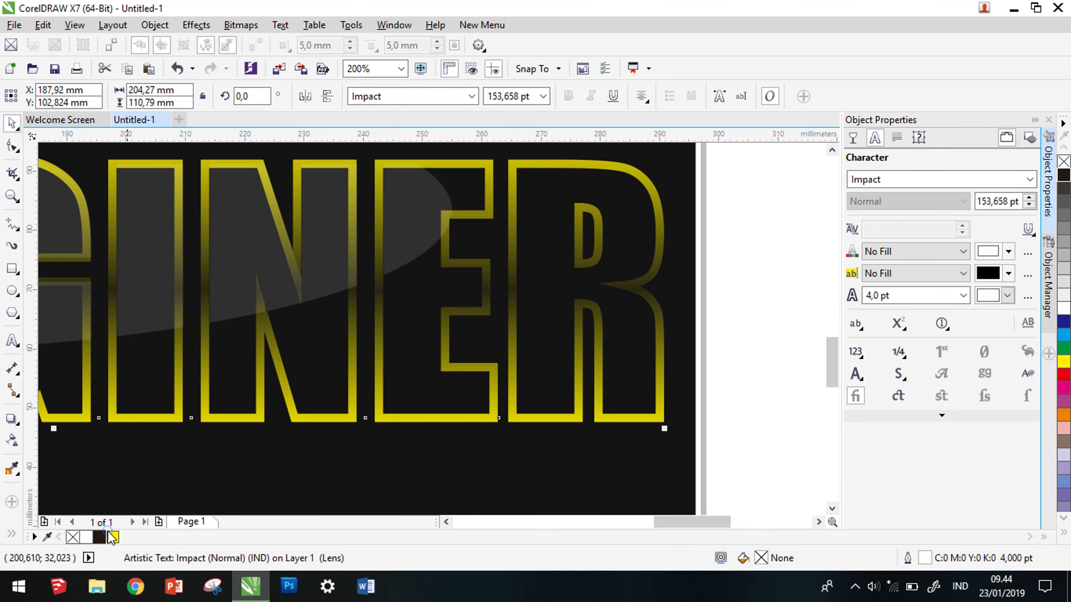
- Change the outline colour of the square tile's frame to yellow
{"action": "scroll", "coordinate": [742, 371], "scroll_direction": "down", "scroll_amount": 2}
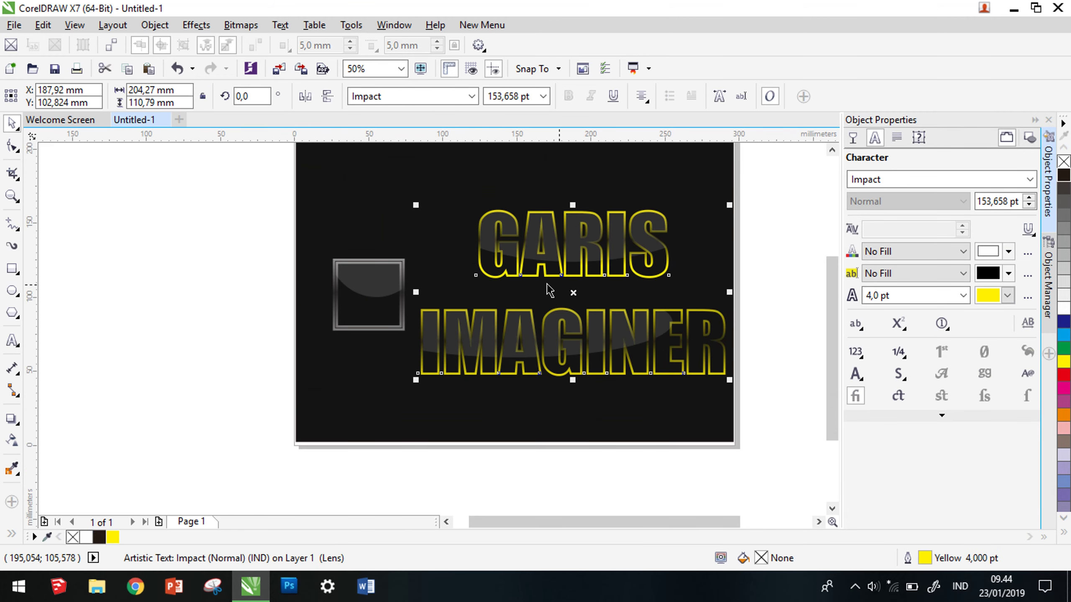
{"action": "left_click", "coordinate": [393, 331]}
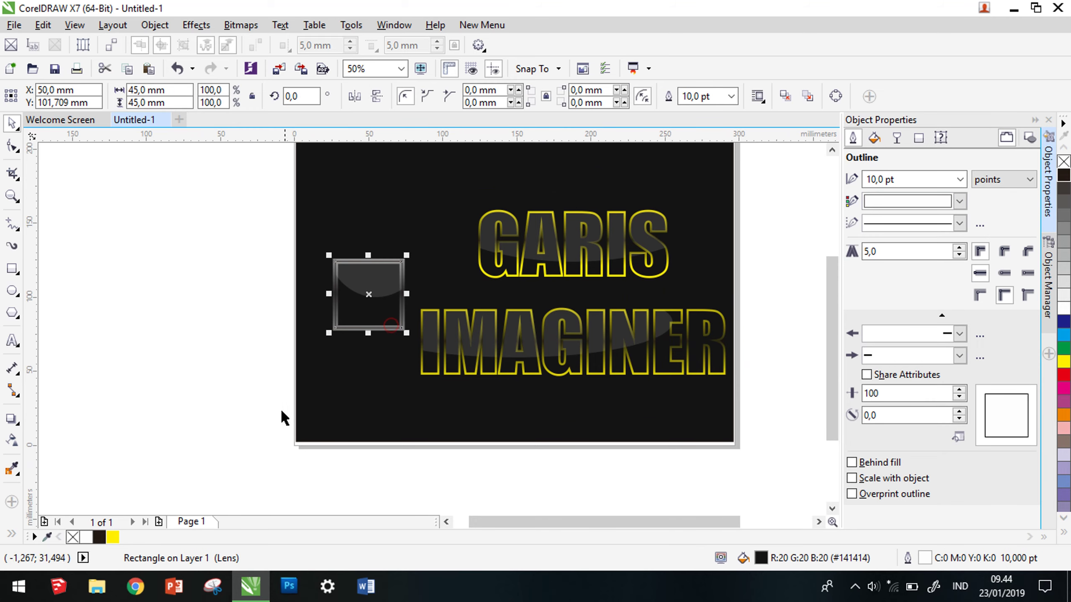
{"action": "right_click", "coordinate": [113, 537]}
{"action": "scroll", "coordinate": [611, 297], "scroll_direction": "down", "scroll_amount": 1}
{"action": "scroll", "coordinate": [610, 297], "scroll_direction": "up", "scroll_amount": 1}
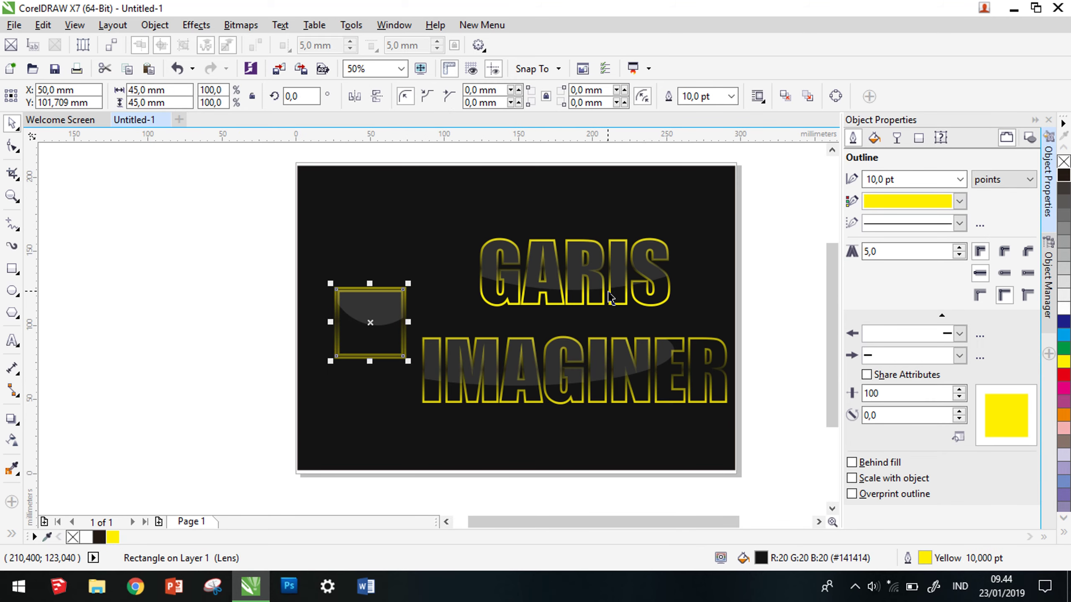
- Move the complete square tile, including its highlight, up about 33 mm so it sits beside "GARIS"
{"action": "left_click_drag", "start_coordinate": [430, 379], "coordinate": [249, 264]}
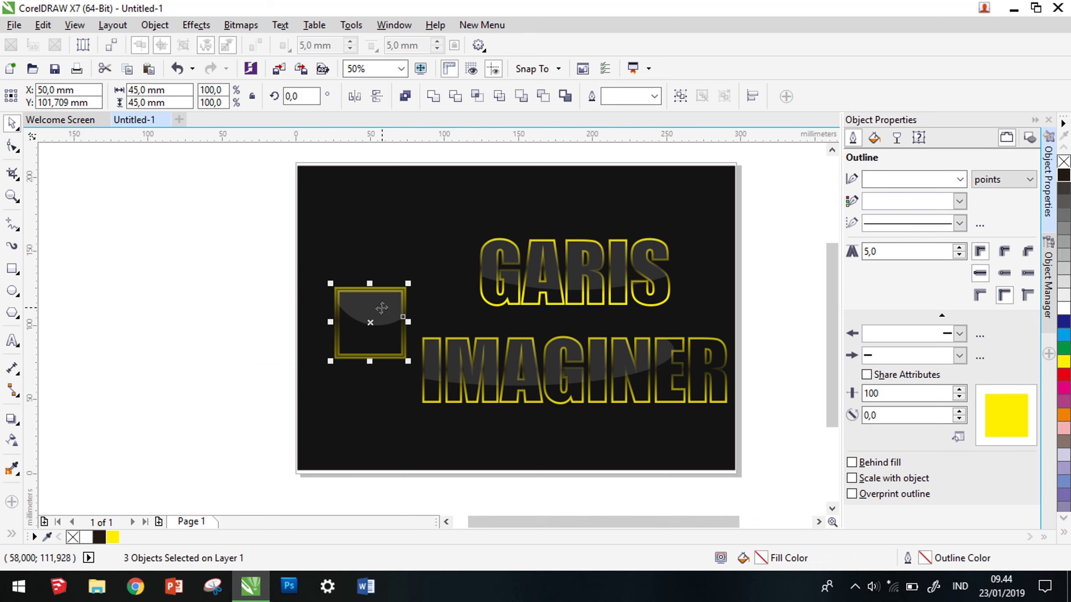
{"action": "left_click_drag", "start_coordinate": [382, 309], "coordinate": [385, 259]}
{"action": "left_click", "coordinate": [414, 259], "text": "shift"}
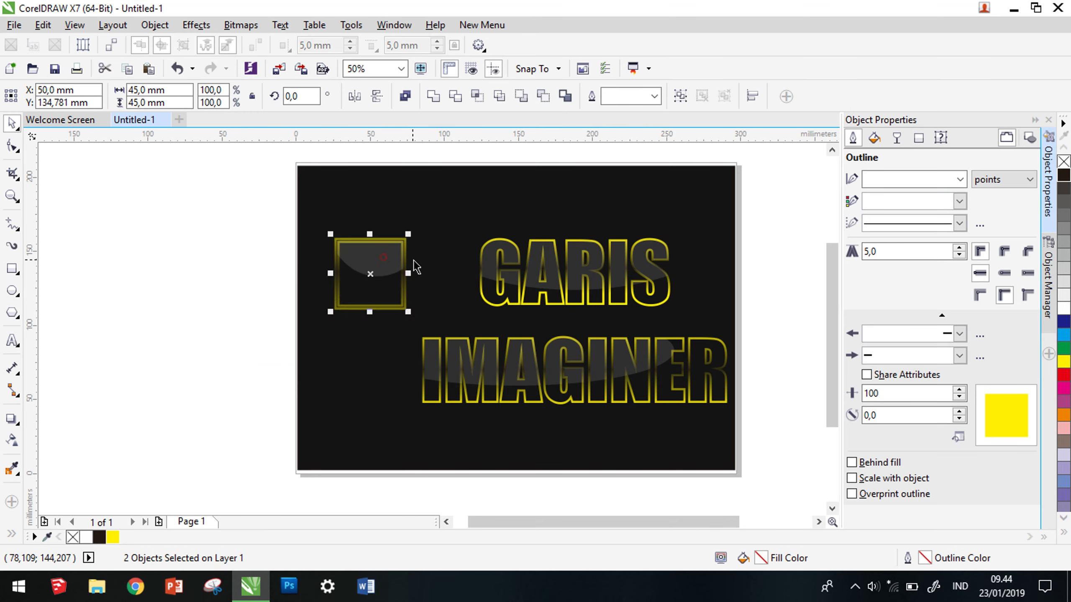
{"action": "left_click", "coordinate": [379, 253], "text": "shift"}
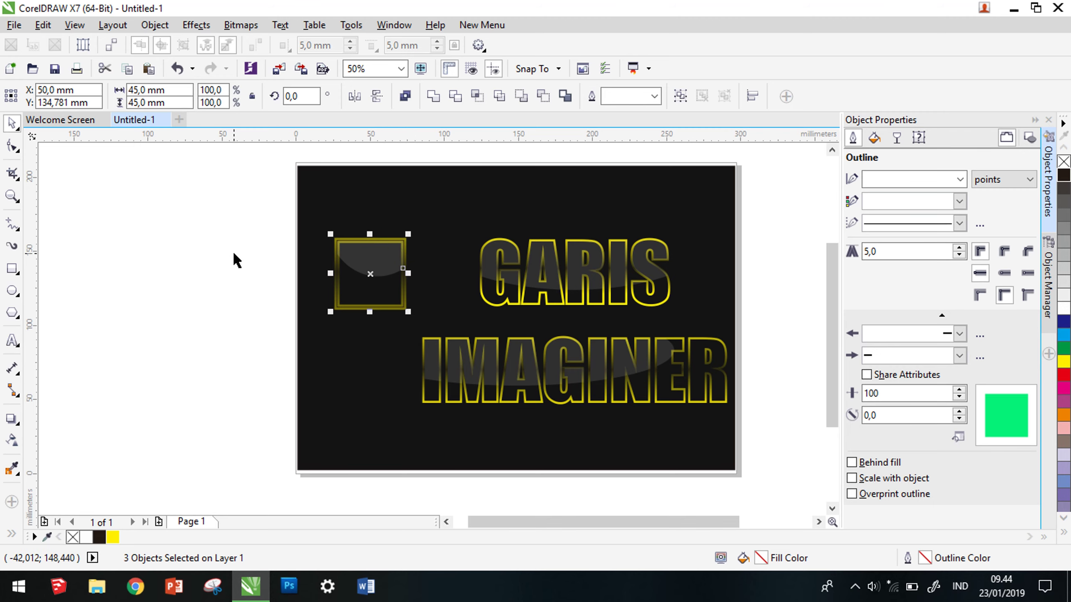
{"action": "scroll", "coordinate": [272, 257], "scroll_direction": "down", "scroll_amount": 1}
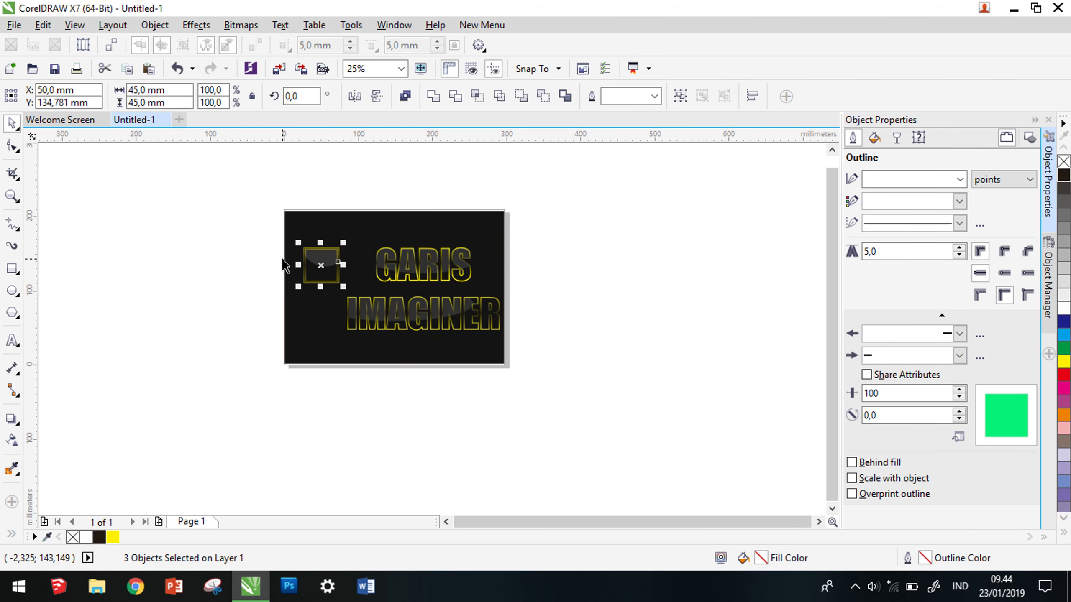
{"action": "left_click", "coordinate": [549, 280]}
{"action": "scroll", "coordinate": [379, 244], "scroll_direction": "up", "scroll_amount": 1}
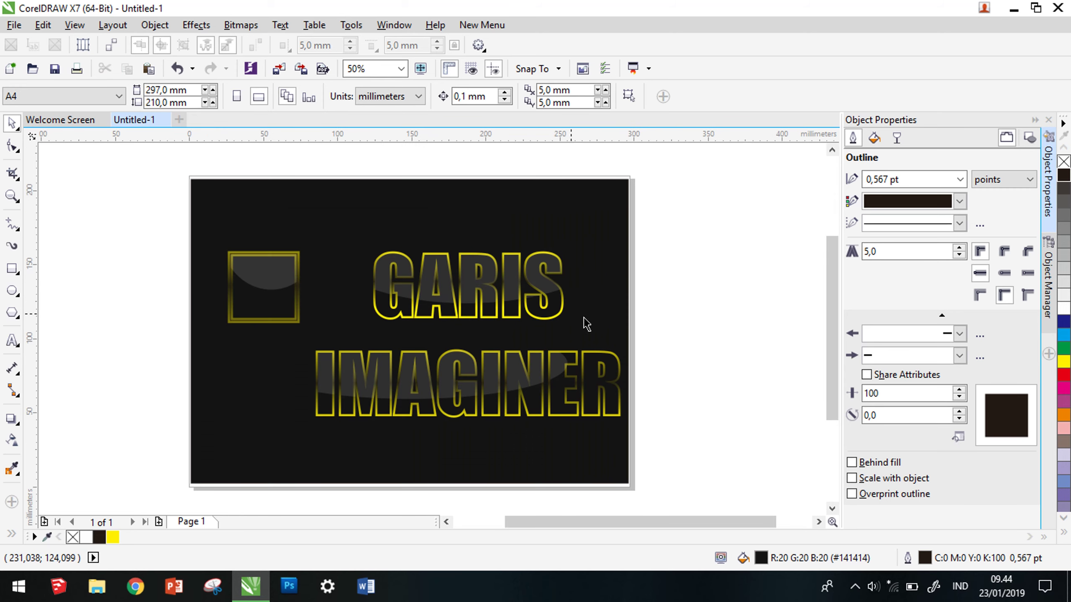
- Move the "GARIS IMAGINER" text together with its highlights about 6 mm left, towards the square tile
{"action": "left_click_drag", "start_coordinate": [669, 435], "coordinate": [292, 228]}
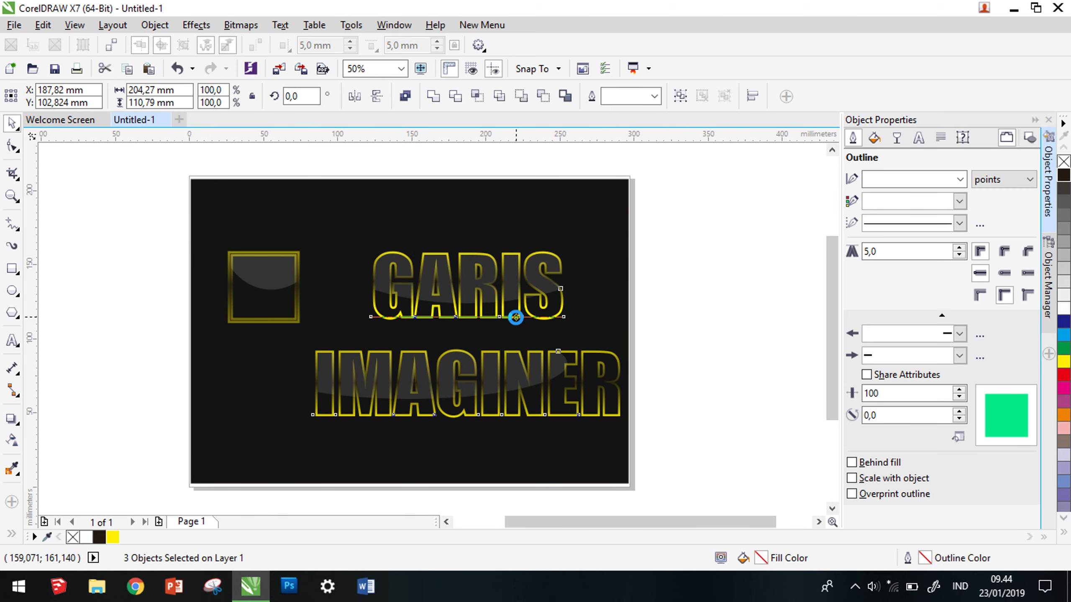
{"action": "left_click_drag", "start_coordinate": [516, 317], "coordinate": [505, 317]}
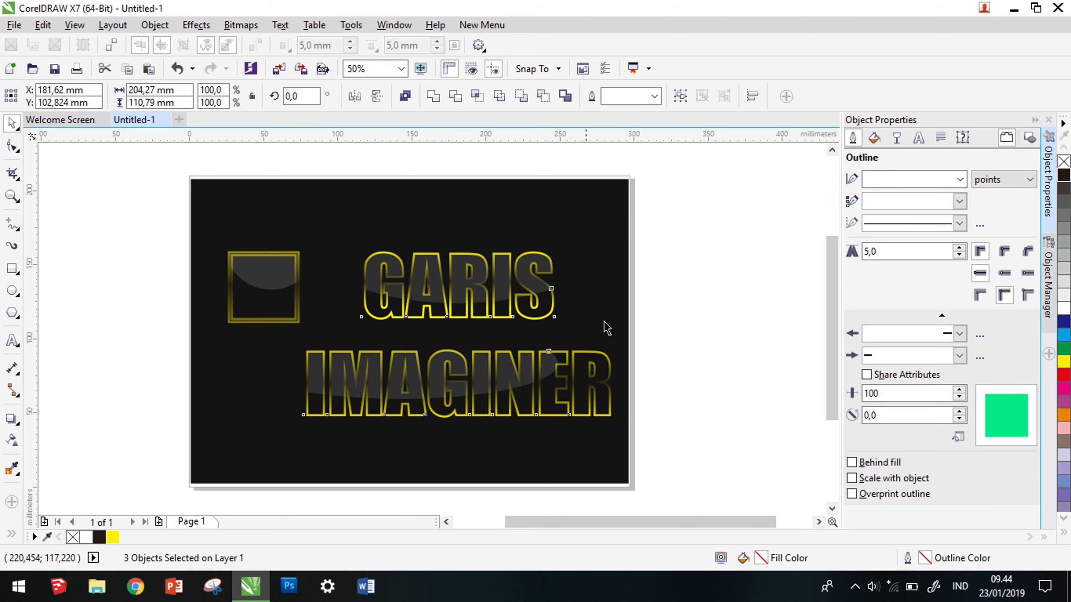
{"action": "left_click", "coordinate": [706, 373]}
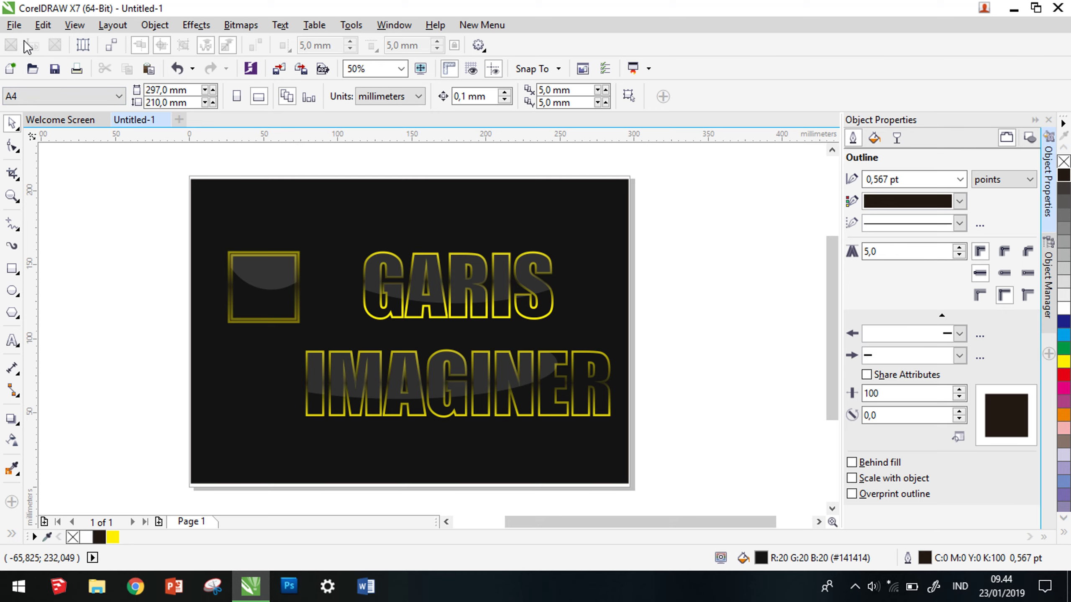
- Export the design as a JPG bitmap named "Efek Kaca" in the gambar folder
{"action": "left_click", "coordinate": [14, 30]}
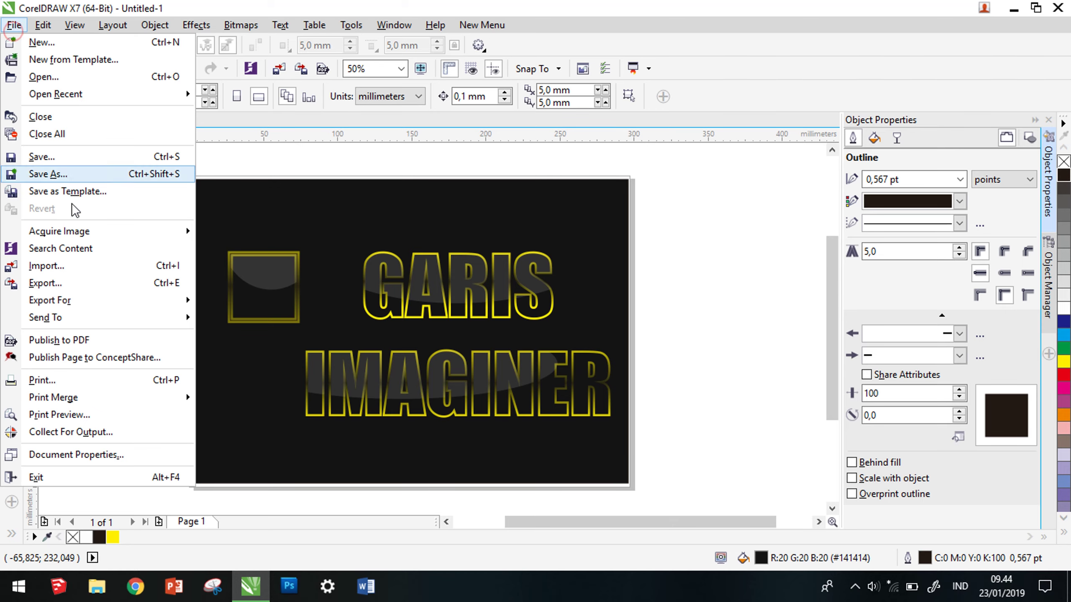
{"action": "left_click", "coordinate": [100, 282]}
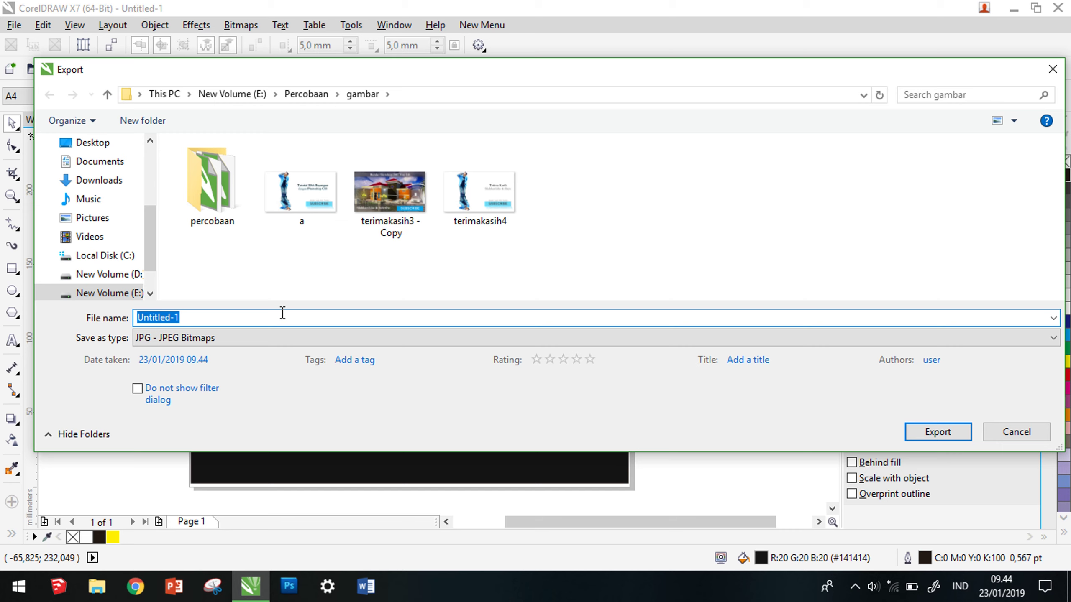
{"action": "type", "text": "eFEK kACA"}
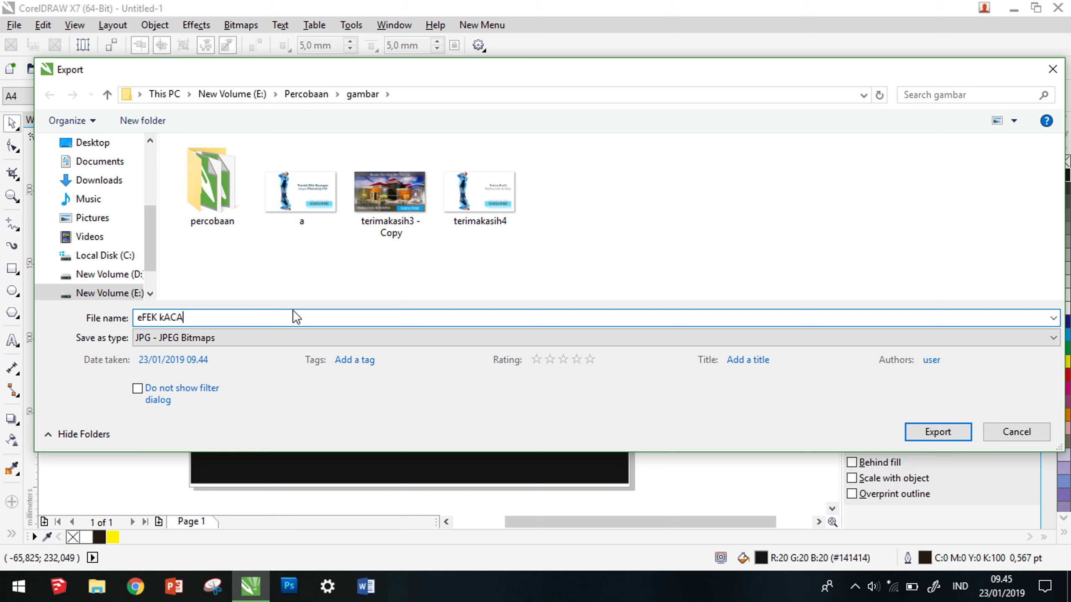
{"action": "key", "text": "ctrl+a"}
{"action": "type", "text": "E"}
{"action": "left_click", "coordinate": [947, 439]}
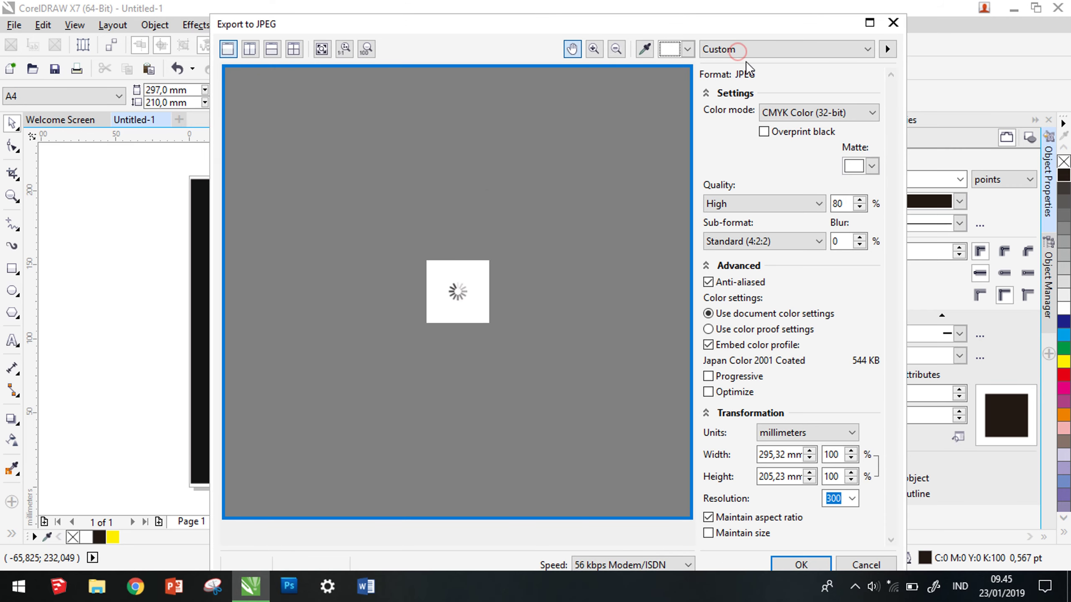
- Apply the High quality JPEG preset to the export settings and complete the export
{"action": "left_click", "coordinate": [738, 50]}
{"action": "left_click", "coordinate": [758, 74]}
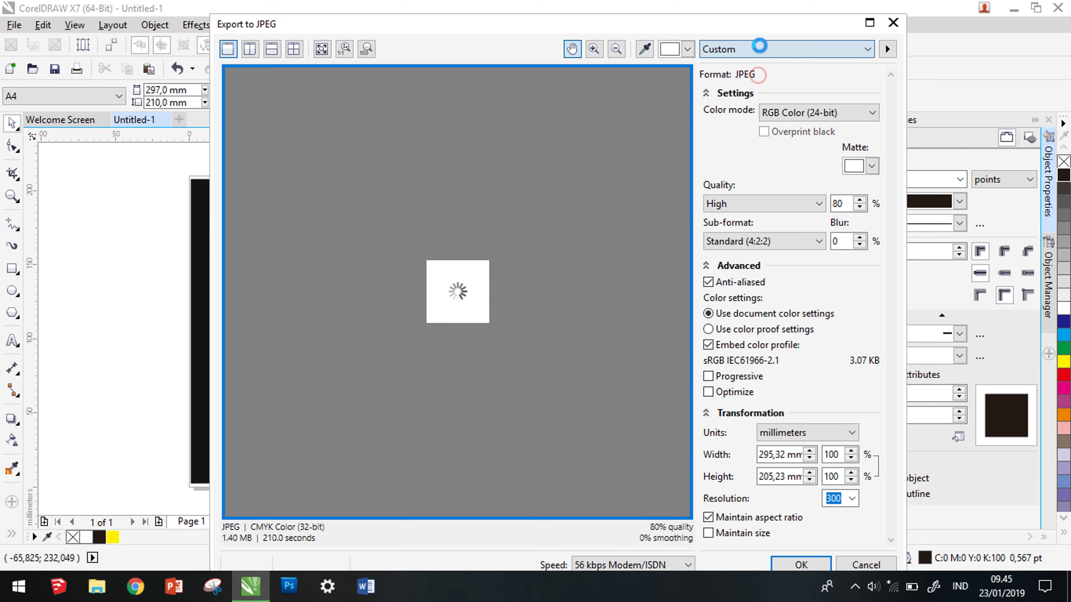
{"action": "left_click", "coordinate": [759, 46]}
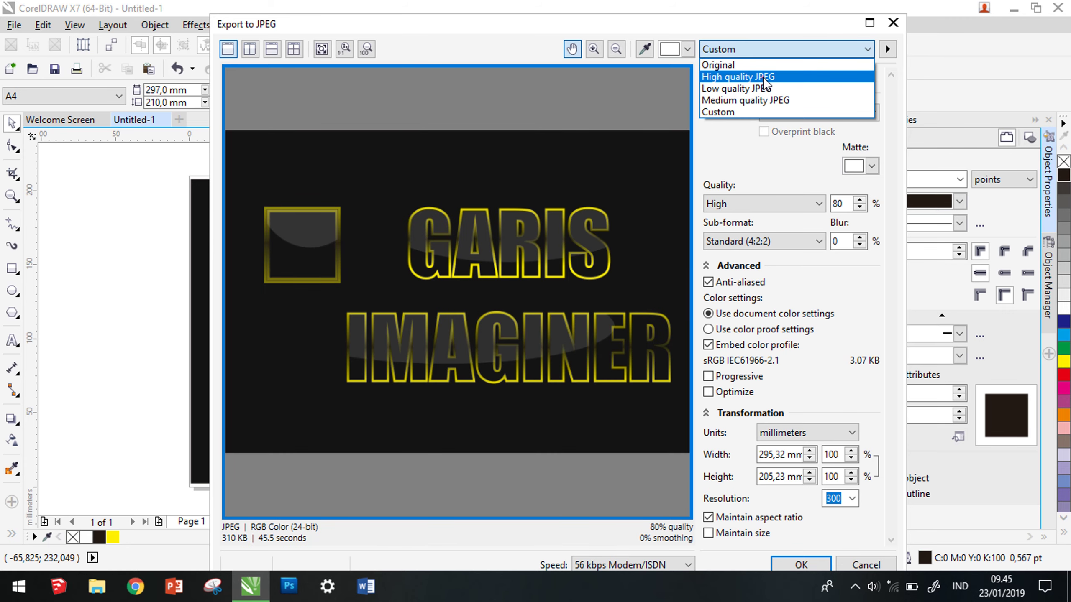
{"action": "left_click", "coordinate": [763, 78]}
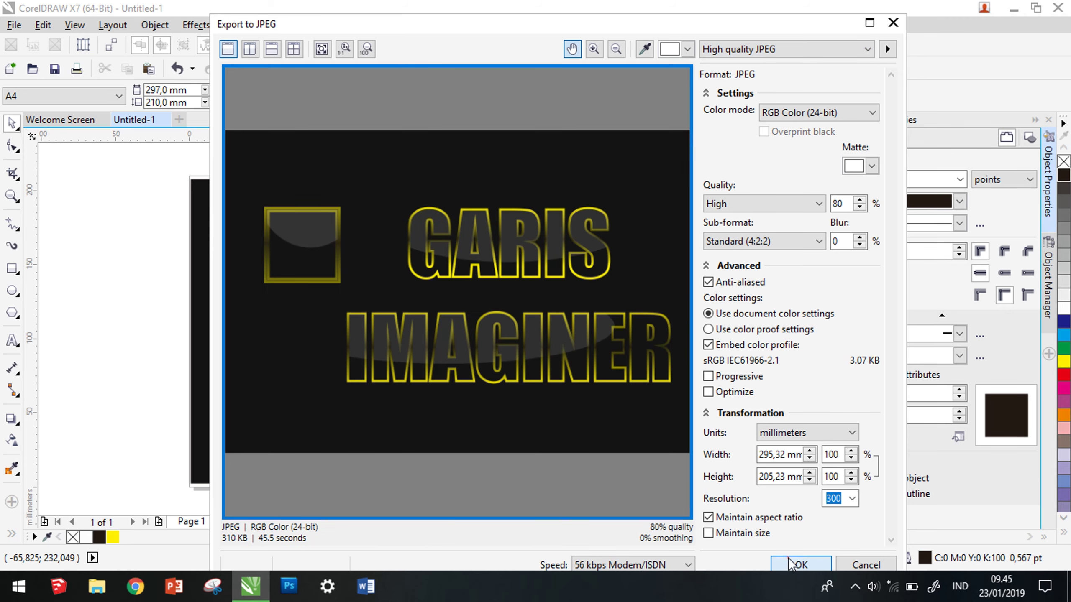
{"action": "left_click", "coordinate": [792, 564]}
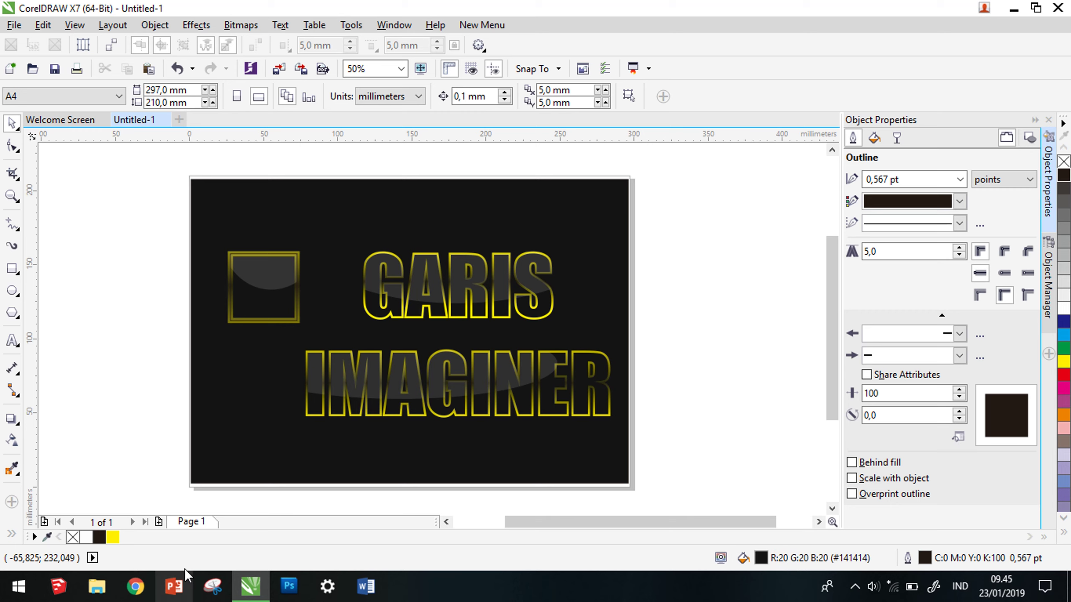
- Switch to File Explorer and open the gambar folder inside Percobaan on New Volume (E:)
{"action": "left_click", "coordinate": [98, 587]}
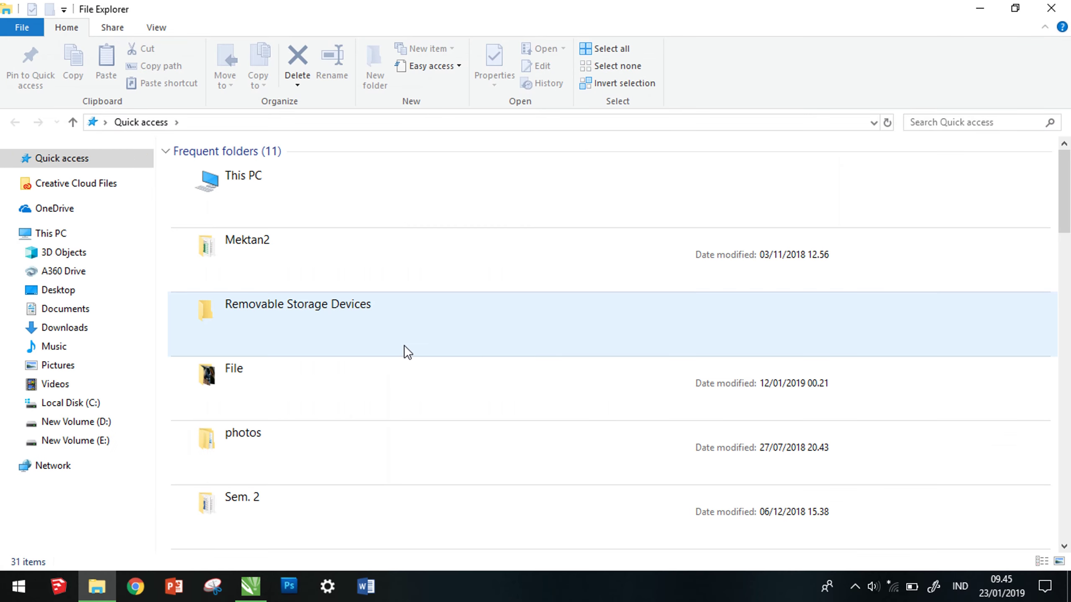
{"action": "left_click", "coordinate": [106, 441]}
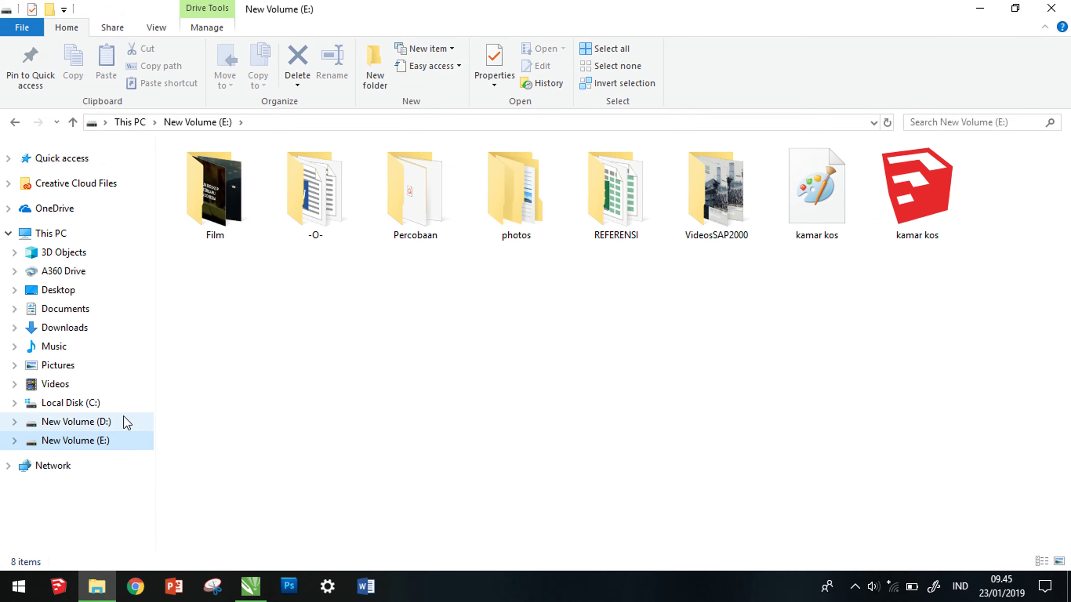
{"action": "left_click", "coordinate": [124, 421]}
{"action": "left_click", "coordinate": [111, 437]}
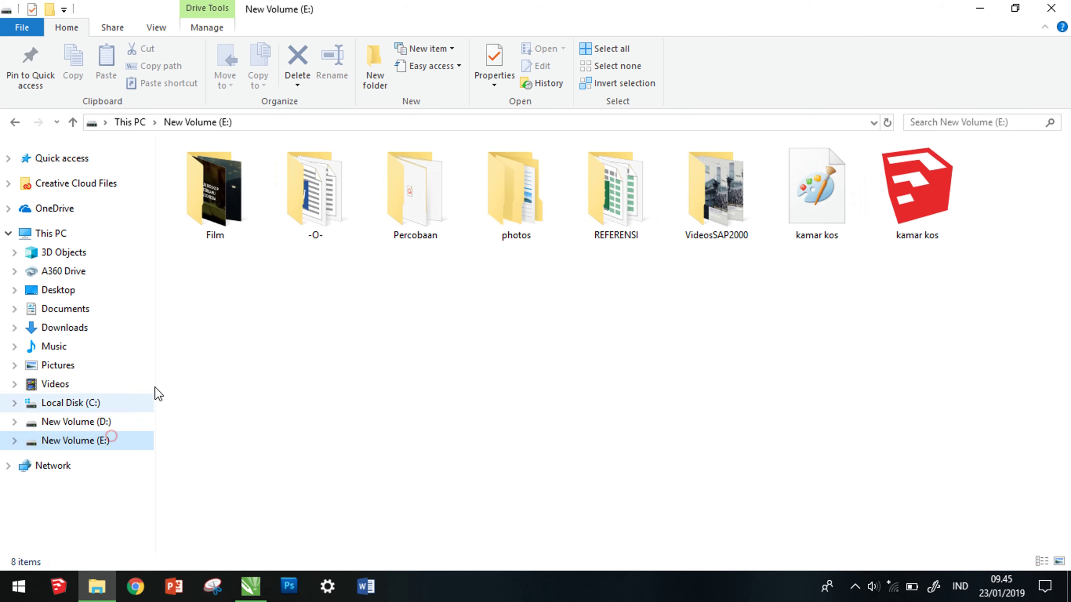
{"action": "double_click", "coordinate": [416, 216]}
{"action": "left_click", "coordinate": [319, 186]}
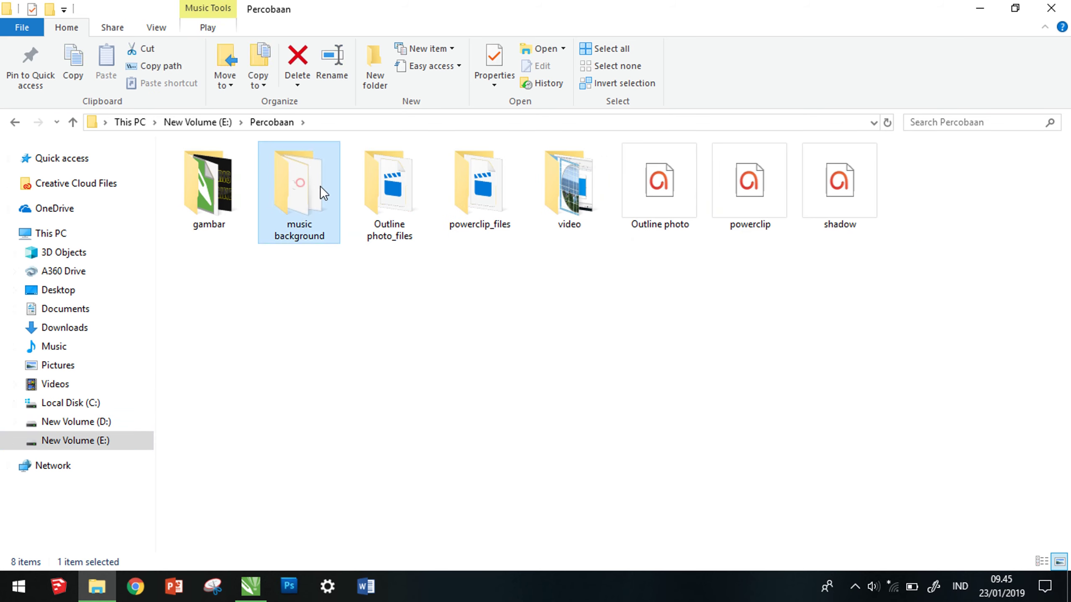
{"action": "double_click", "coordinate": [229, 187]}
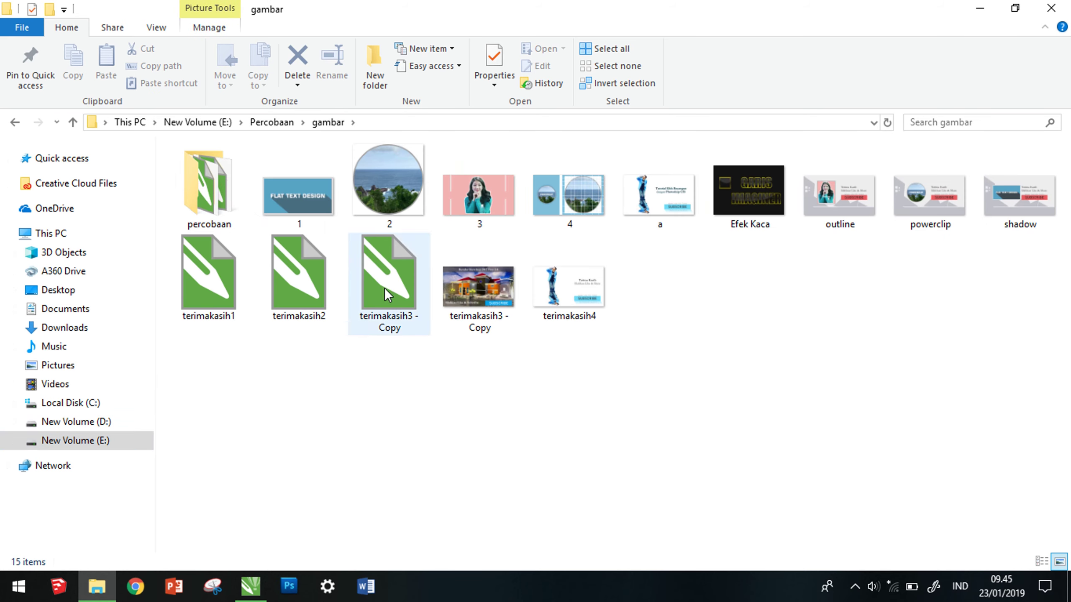
{"action": "left_click", "coordinate": [372, 305]}
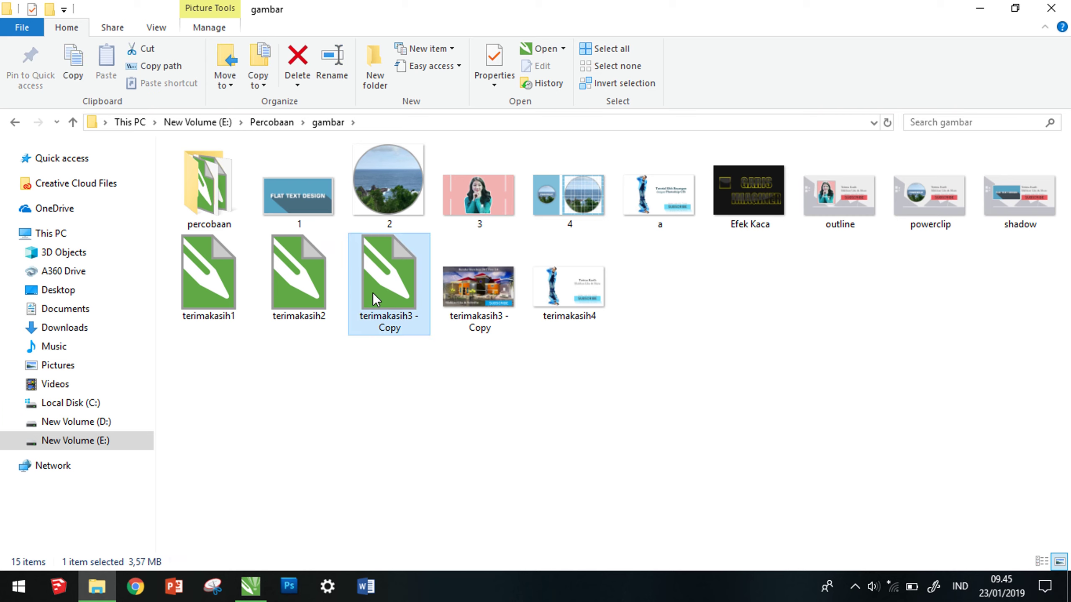
{"action": "left_click", "coordinate": [373, 293]}
{"action": "left_click", "coordinate": [265, 590]}
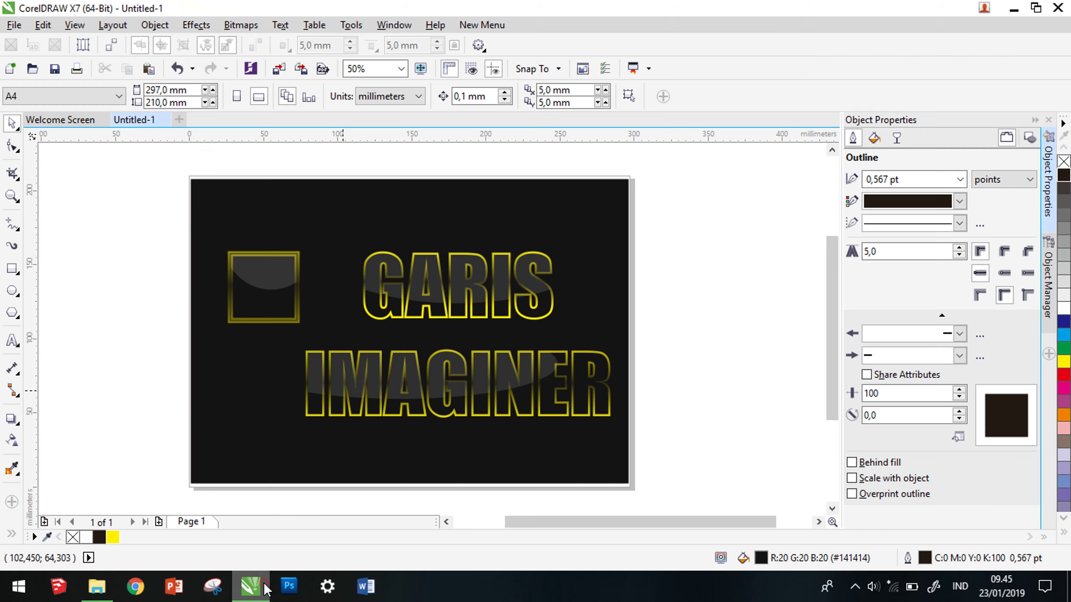
{"action": "left_click", "coordinate": [97, 586]}
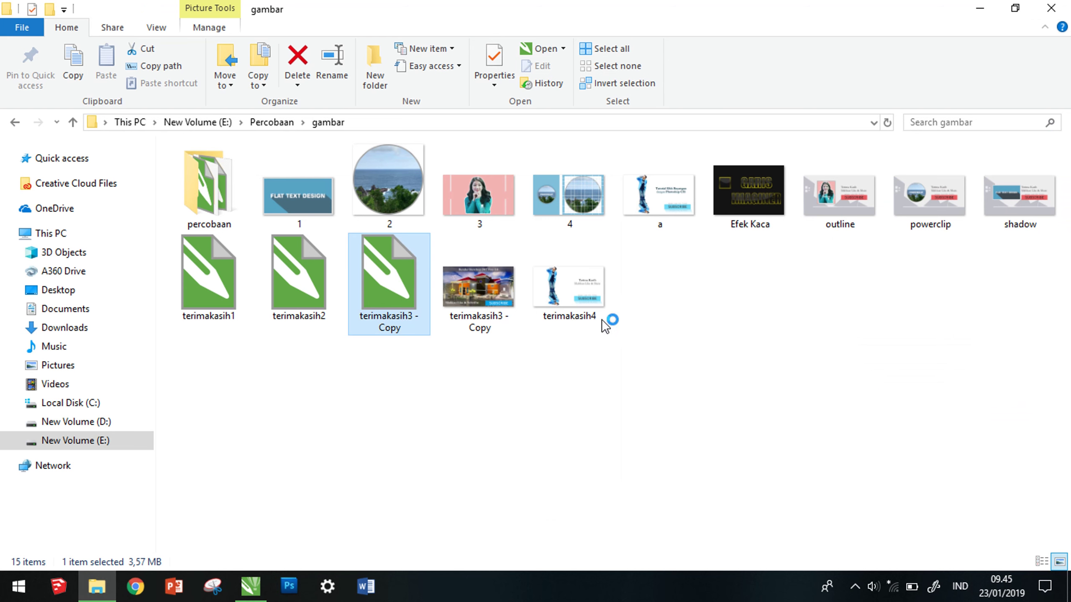
- Open the exported "Efek Kaca" image in the photo viewer and view it full screen
{"action": "double_click", "coordinate": [717, 202]}
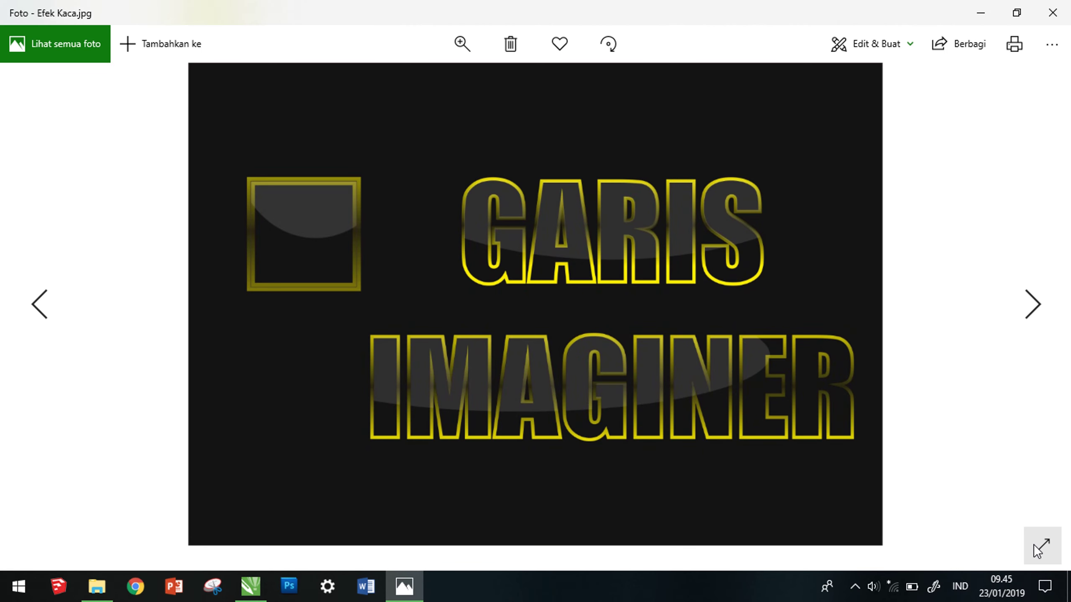
{"action": "left_click", "coordinate": [1033, 544]}
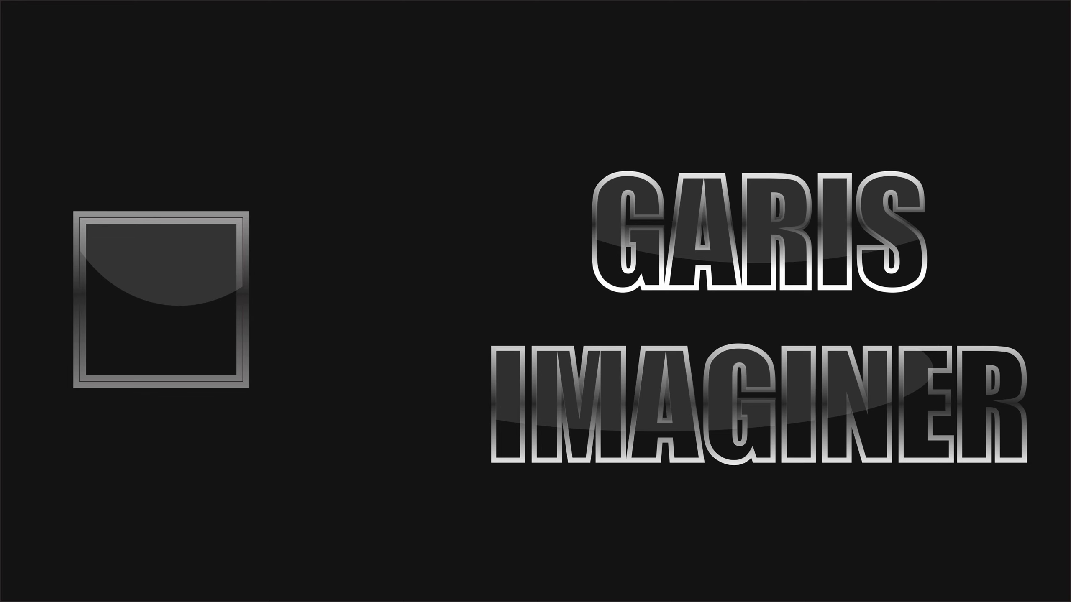